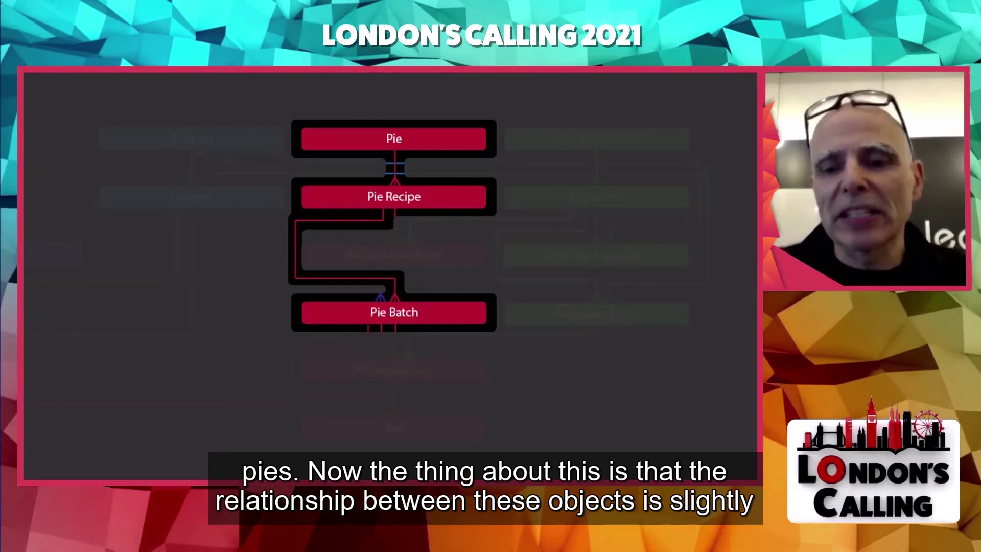
pyautogui.press('Right')
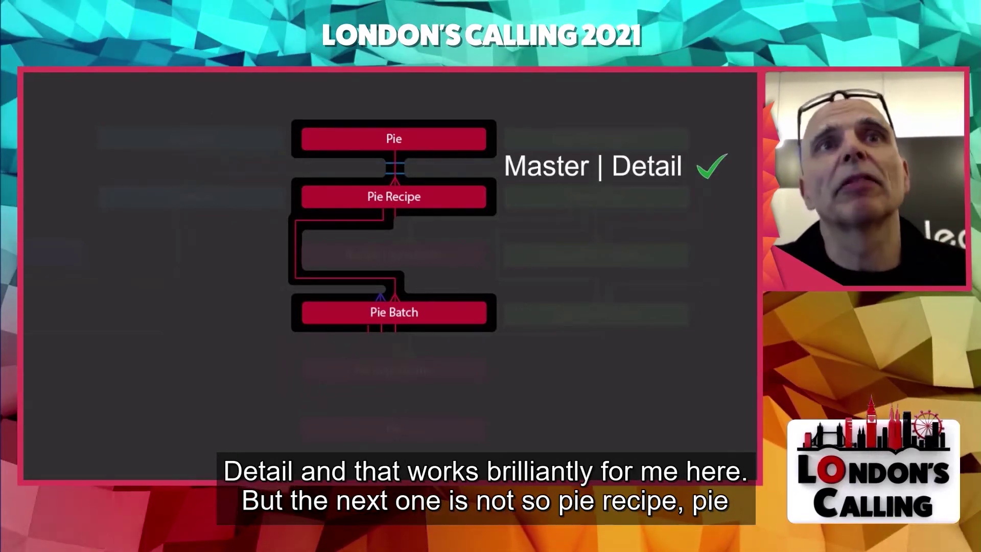
pyautogui.press('Right')
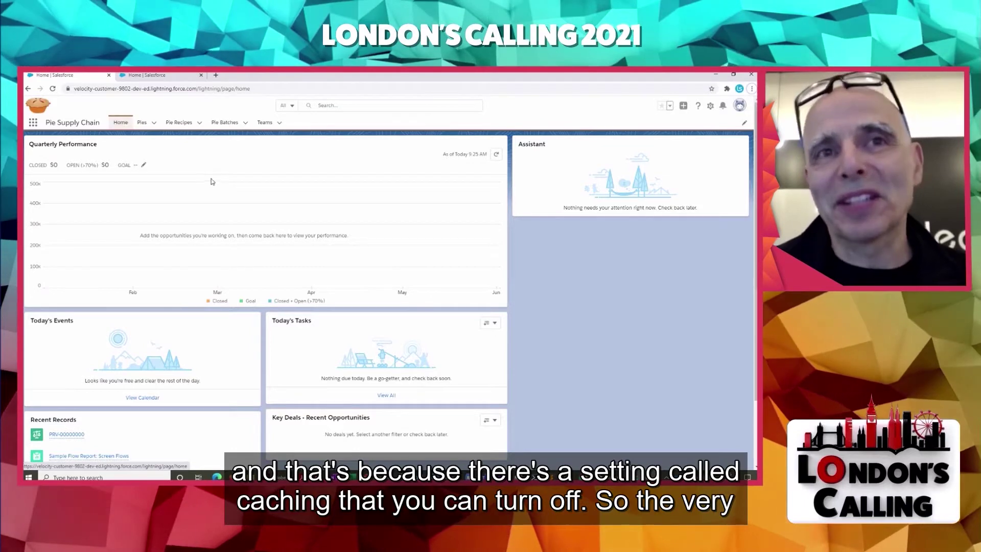
# Step: In Setup's Session Settings, turn off secure and persistent browser caching to improve performance, and save the settings
pyautogui.click(161, 75)
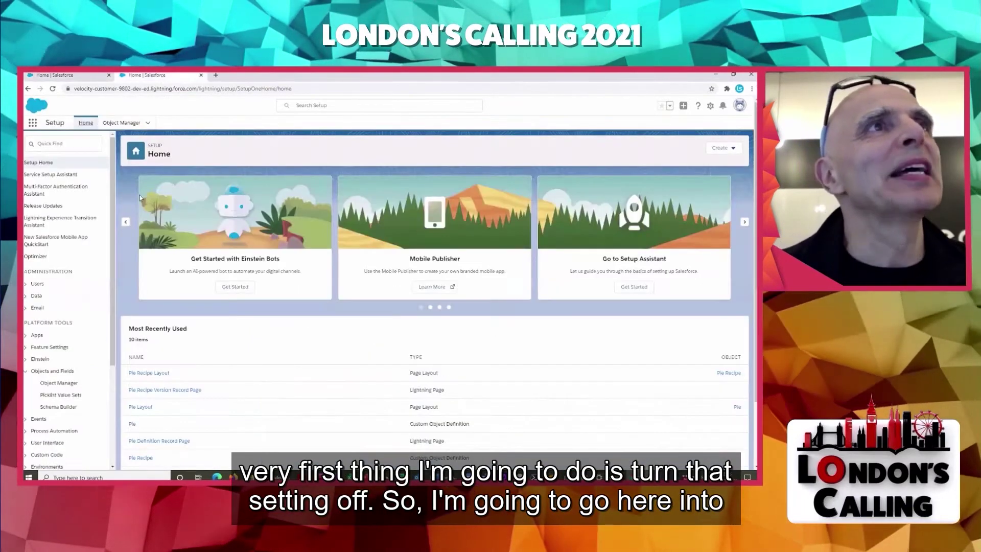
pyautogui.click(62, 143)
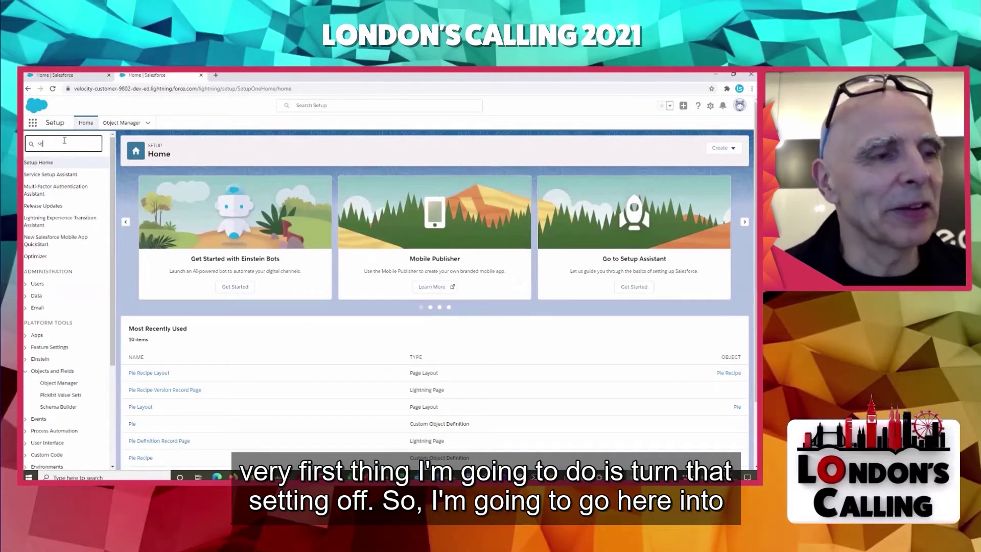
pyautogui.write('sess')
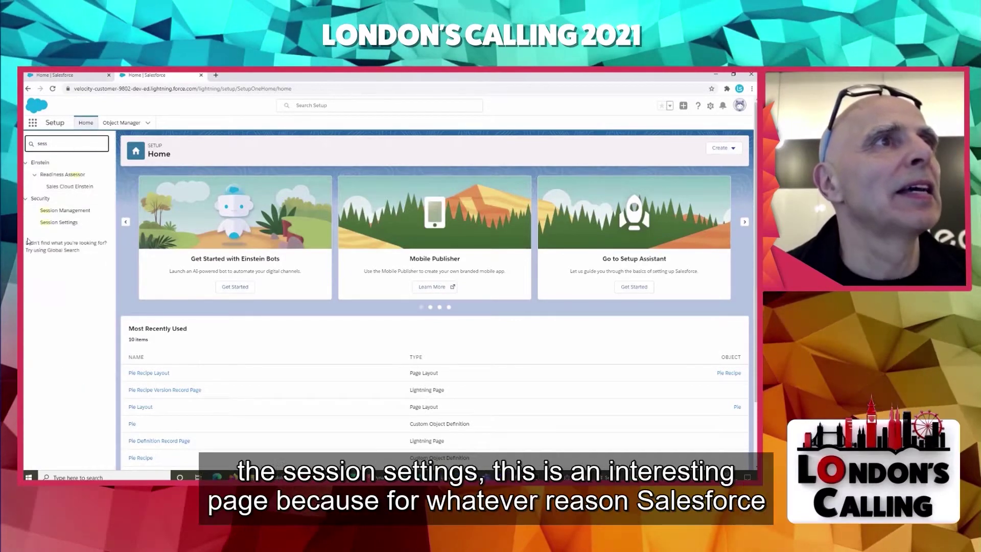
pyautogui.click(61, 223)
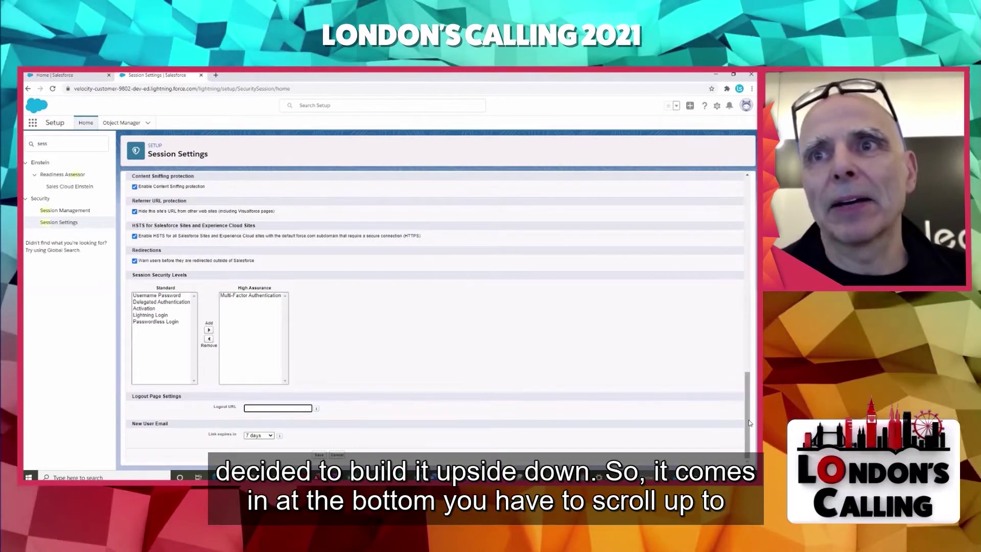
pyautogui.moveTo(749, 420); pyautogui.dragTo(748, 220)
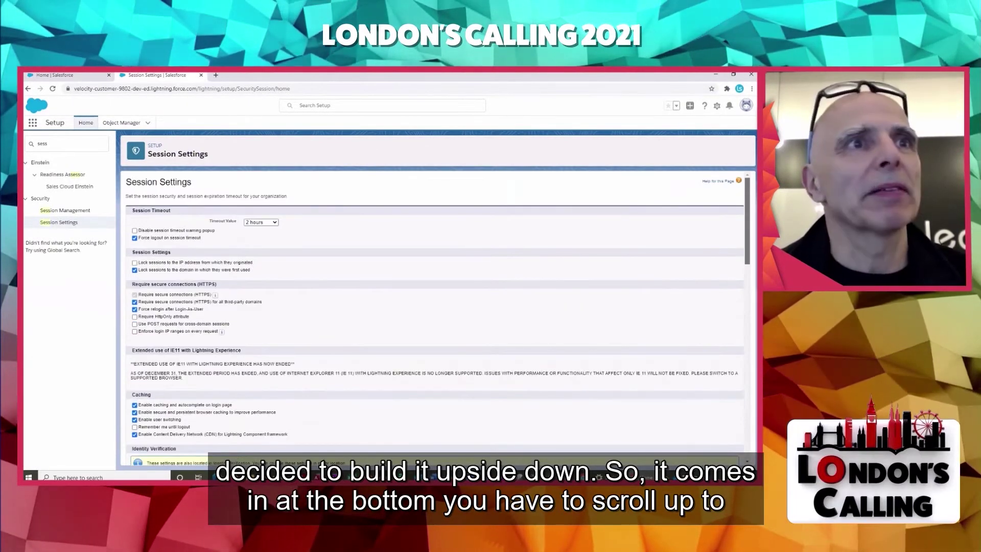
pyautogui.click(135, 412)
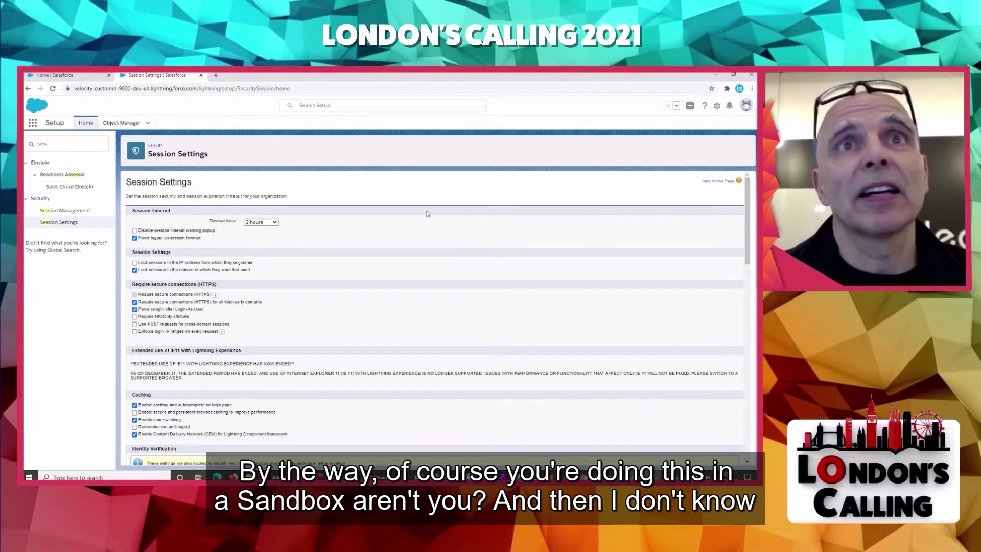
pyautogui.moveTo(747, 225); pyautogui.dragTo(748, 423)
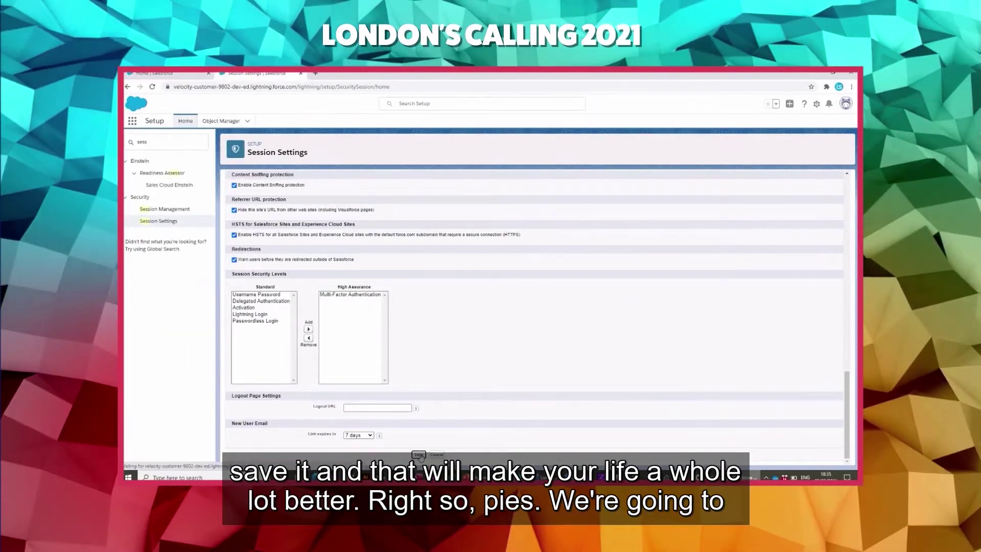
pyautogui.click(319, 455)
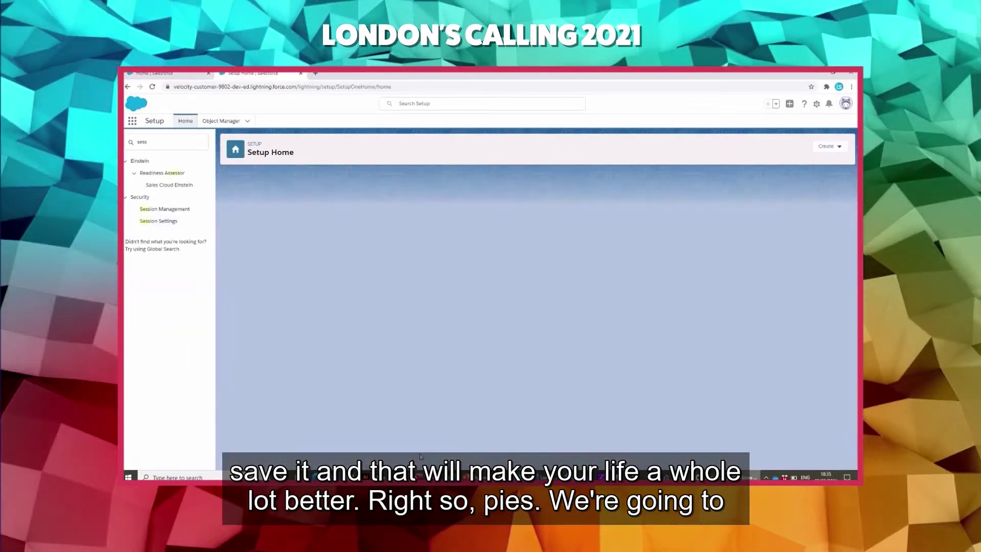
# Step: Return to the Pie Supply Chain app and open the Spicy Bean Mix recipe record from the Pie Recipes list
pyautogui.click(163, 73)
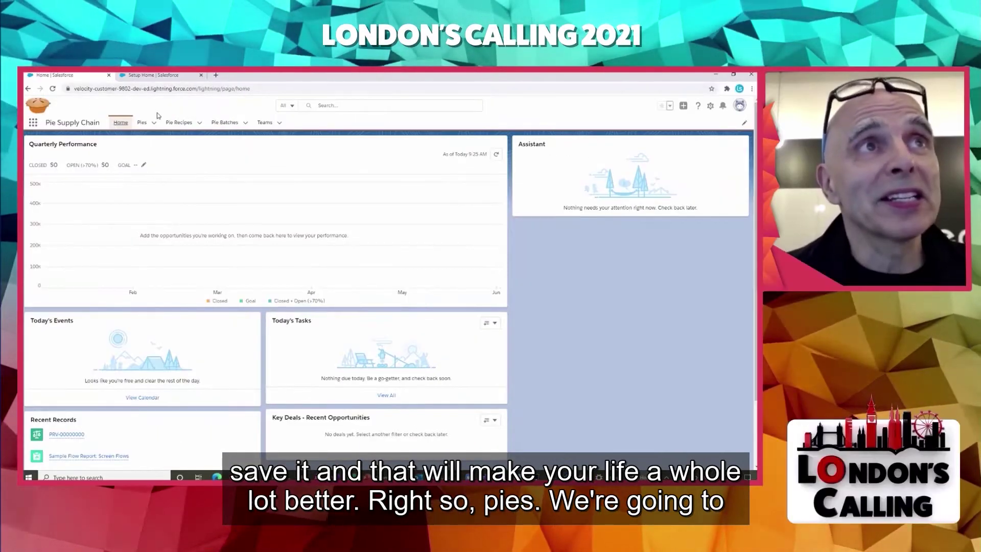
pyautogui.click(182, 123)
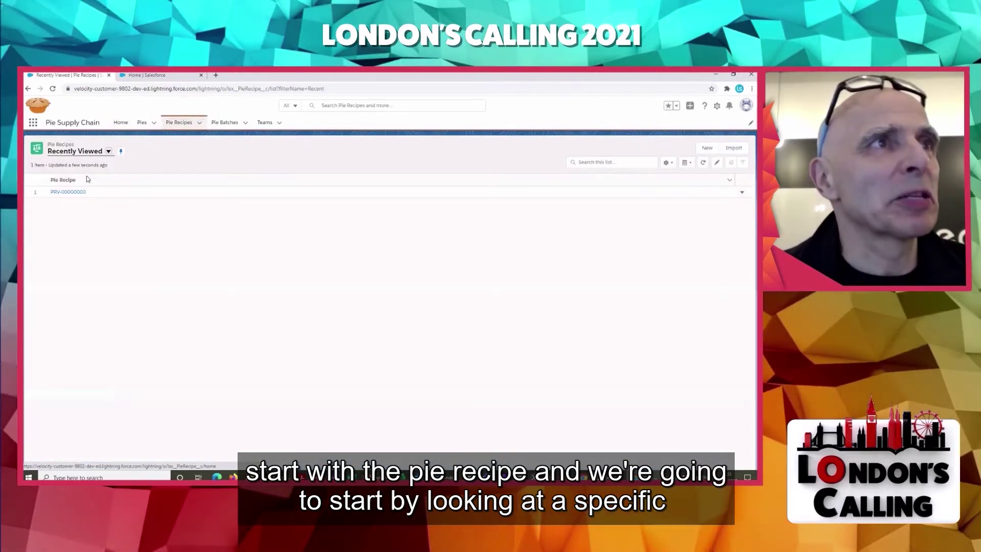
pyautogui.click(65, 193)
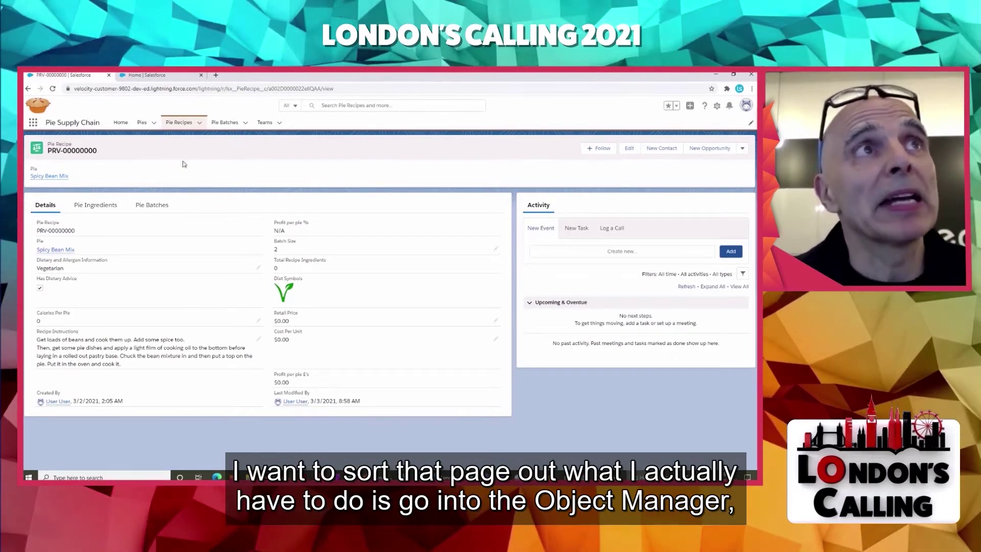
# Step: Find the Pie Recipe object in Setup's Object Manager and open its Pie Recipe Layout page layout for editing
pyautogui.click(164, 76)
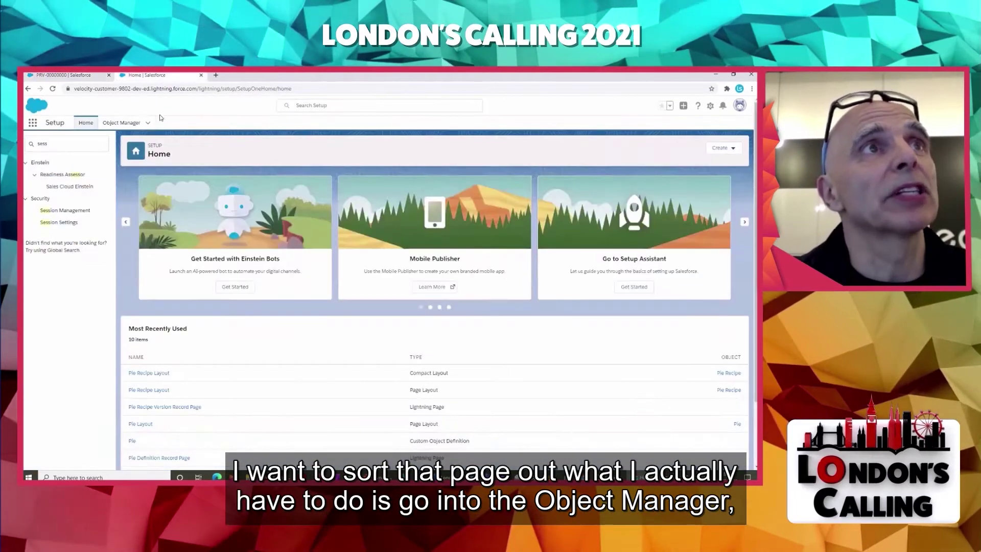
pyautogui.click(121, 122)
pyautogui.click(602, 148)
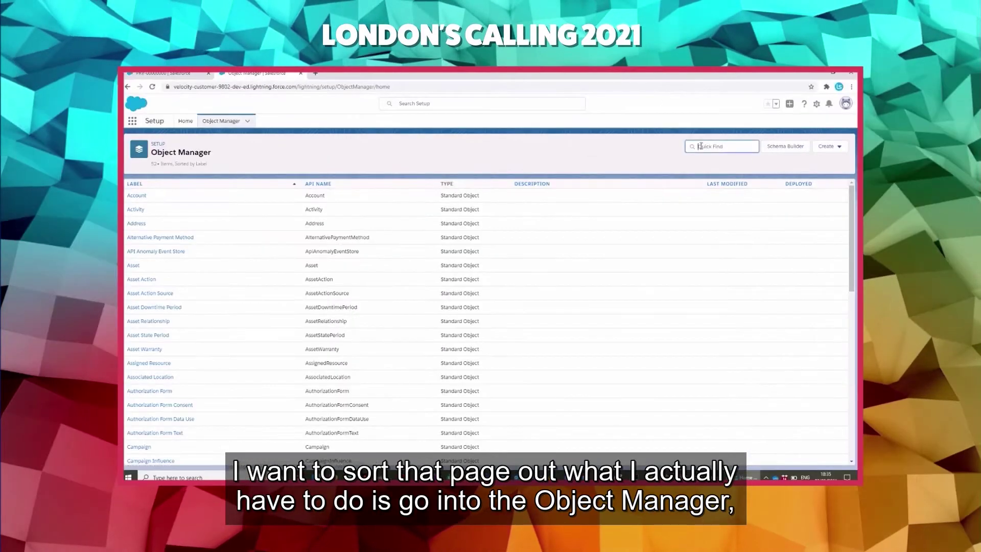
pyautogui.write('recip')
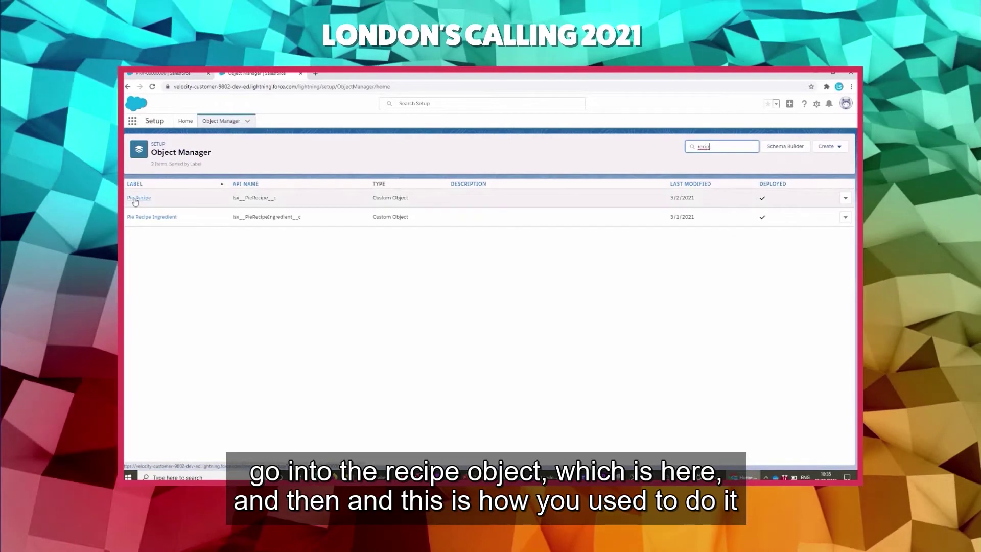
pyautogui.click(135, 200)
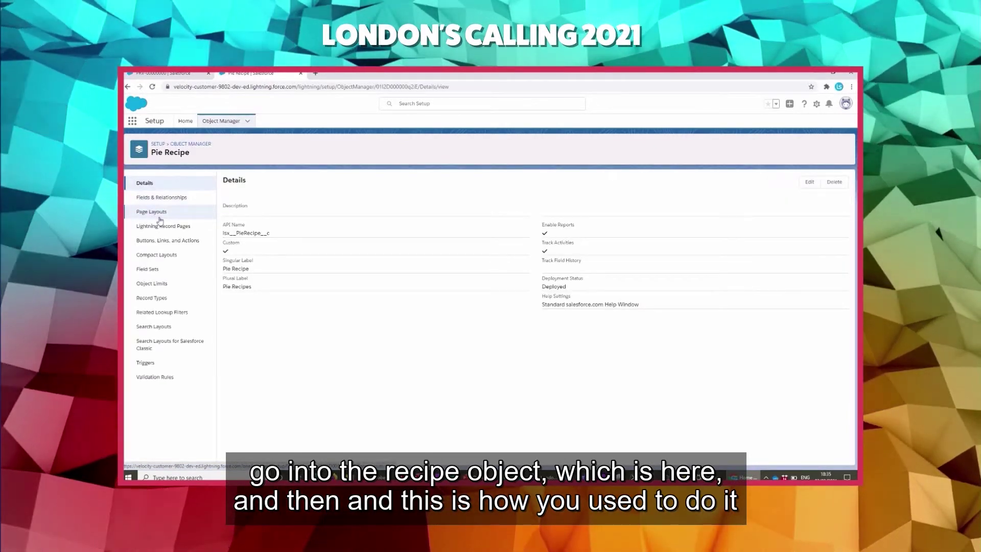
pyautogui.click(158, 214)
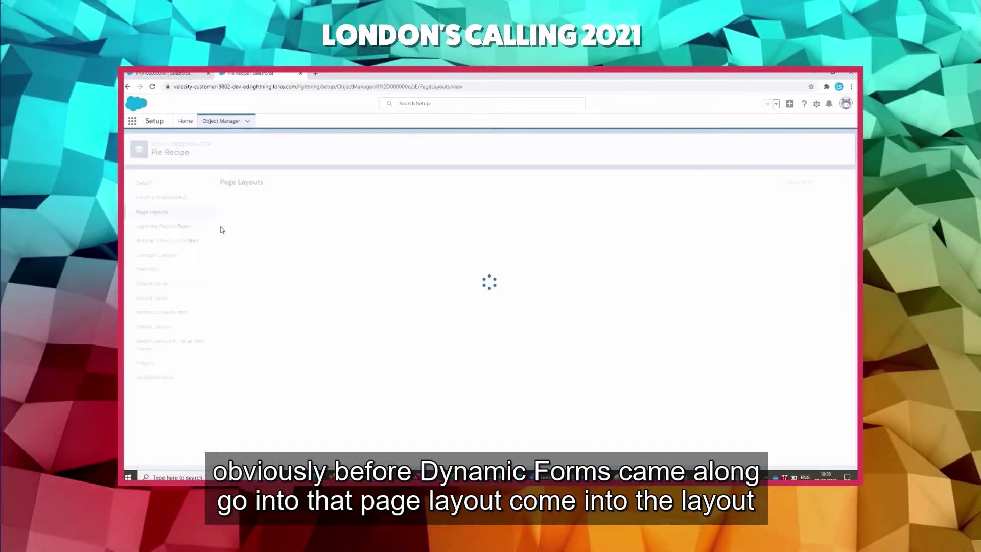
pyautogui.click(243, 217)
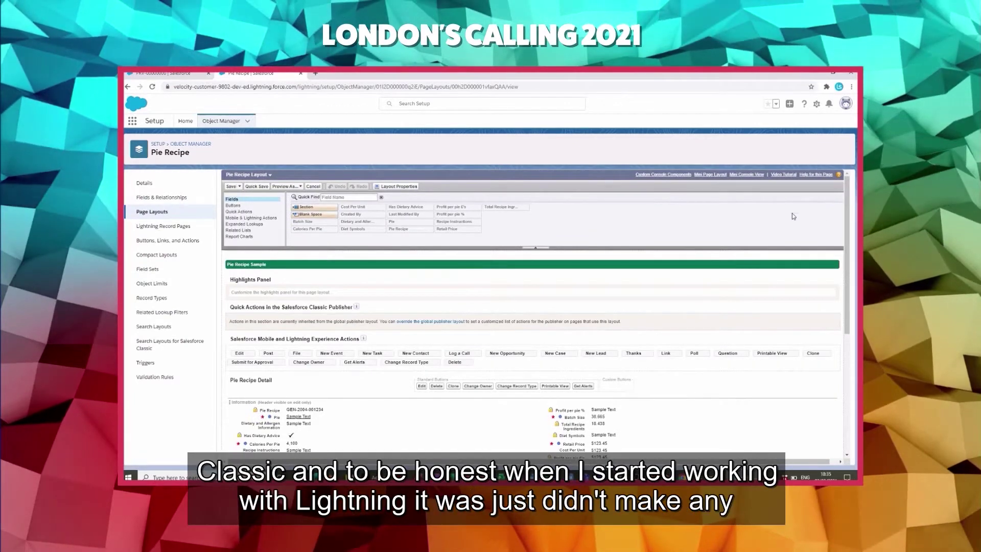
# Step: Move Recipe Instructions into the Instructions section, and Retail Price, Cost Per Unit and Profit per pie £'s into the Pie Profitability section
pyautogui.moveTo(848, 231); pyautogui.dragTo(851, 315)
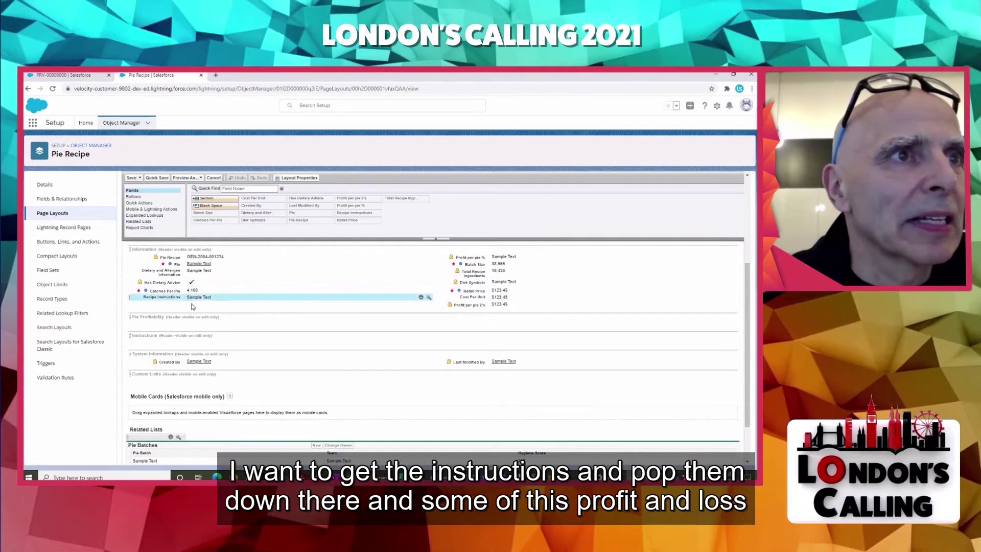
pyautogui.moveTo(165, 297); pyautogui.dragTo(202, 336)
pyautogui.moveTo(301, 335); pyautogui.dragTo(302, 339)
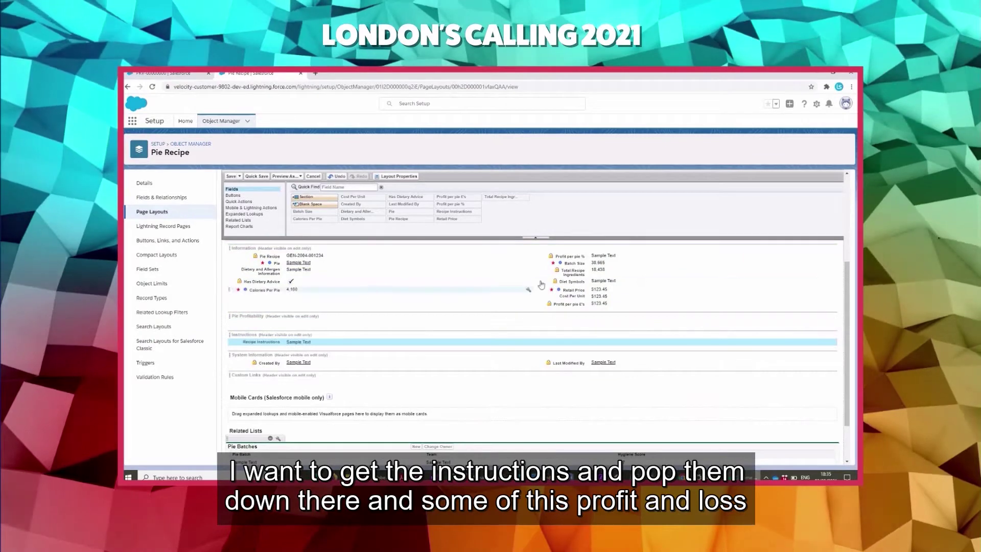
pyautogui.moveTo(573, 290); pyautogui.dragTo(286, 317)
pyautogui.moveTo(578, 293); pyautogui.dragTo(534, 326)
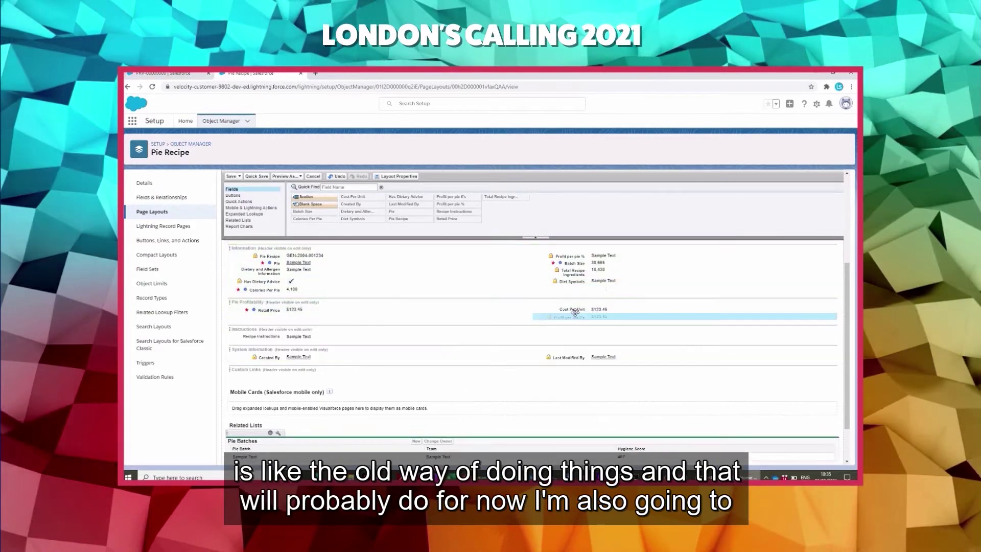
# Step: Display the section headers of Pie Profitability and Instructions on the detail page
pyautogui.click(835, 302)
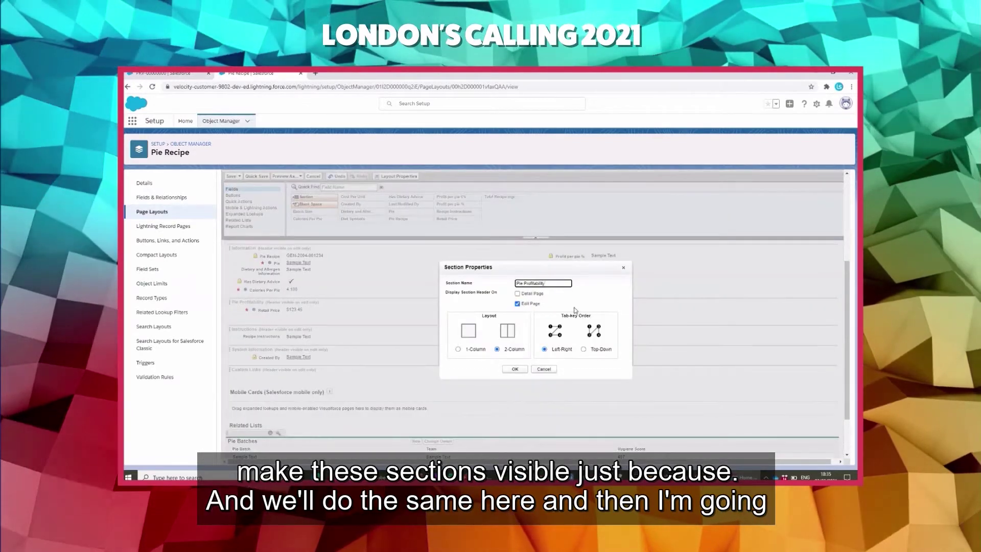
pyautogui.click(517, 293)
pyautogui.click(515, 369)
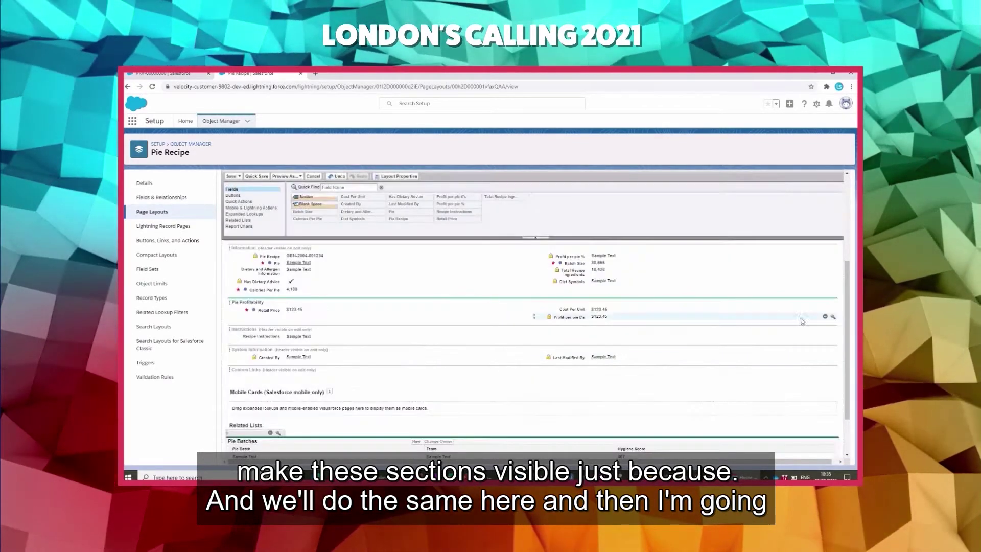
pyautogui.click(832, 330)
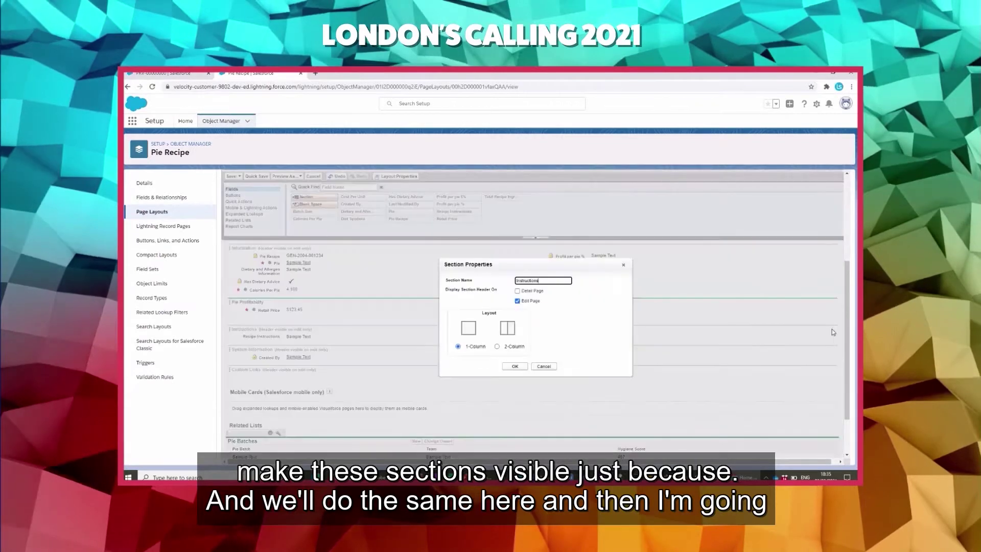
pyautogui.click(517, 291)
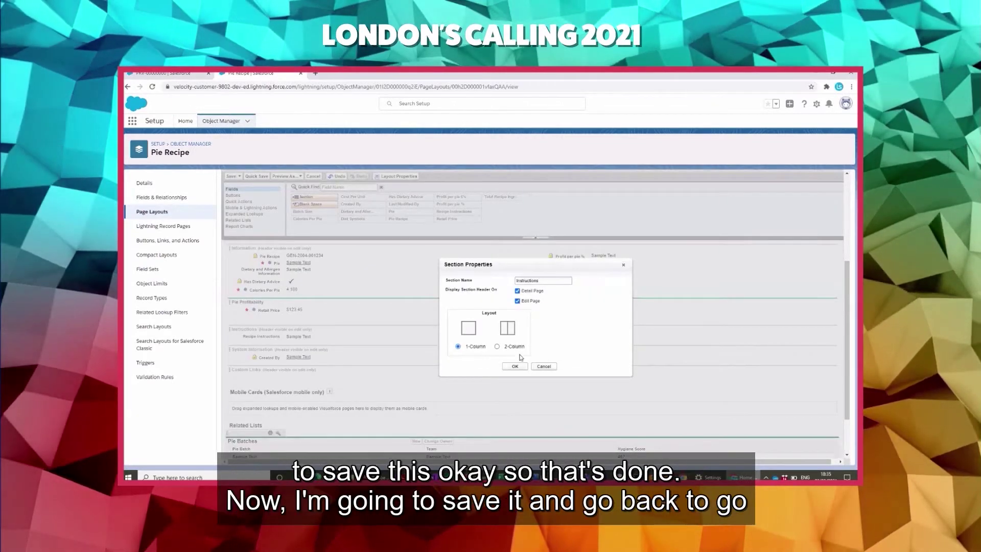
pyautogui.click(517, 366)
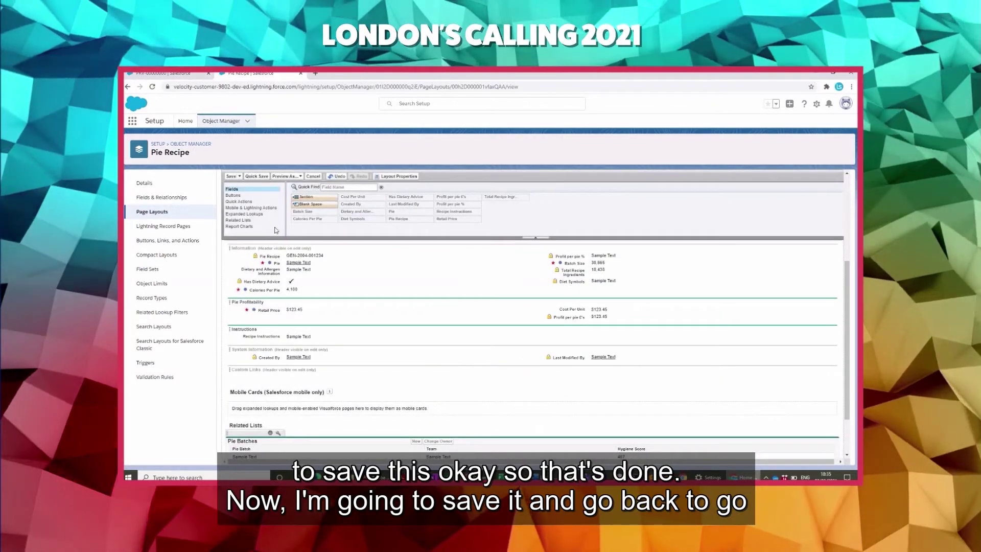
# Step: Save the page layout and reload the Spicy Bean Mix recipe record
pyautogui.click(231, 176)
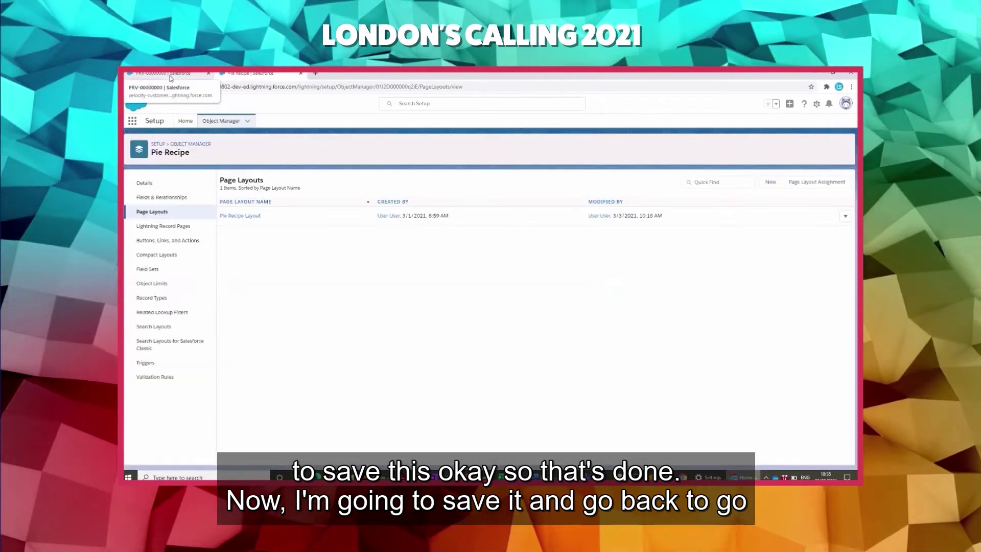
pyautogui.click(171, 77)
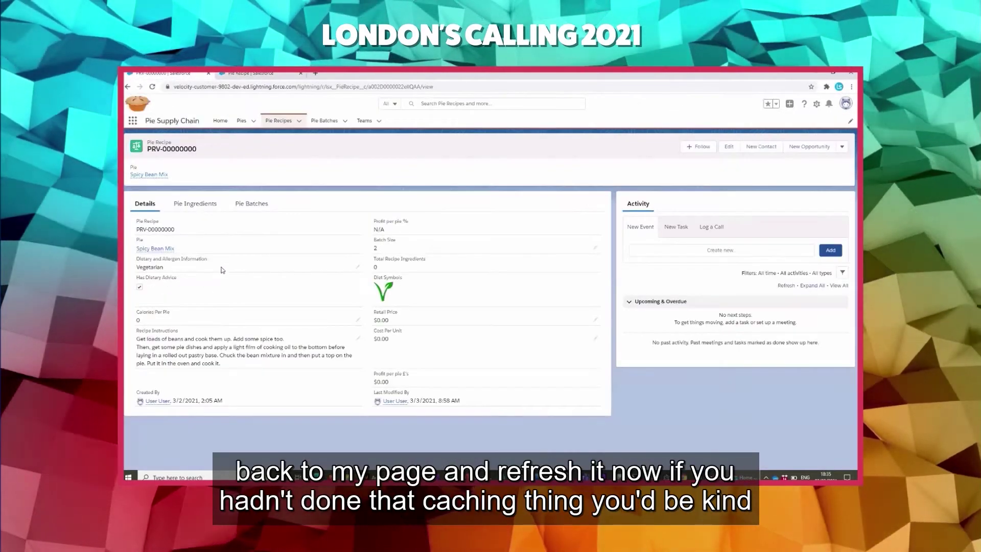
pyautogui.click(152, 88)
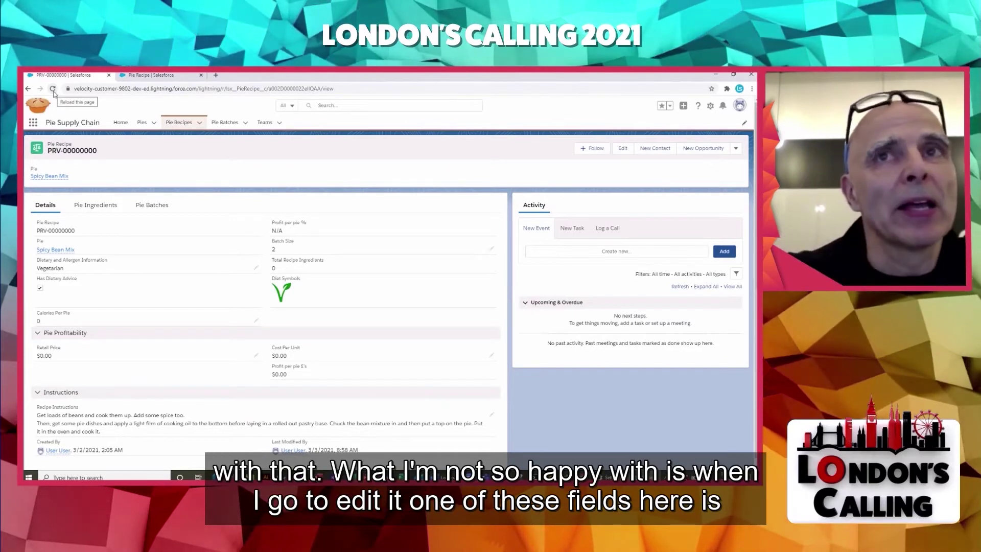
# Step: Edit the recipe record to add Vegan to the chosen Dietary and Allergen Information values, and save it
pyautogui.click(622, 149)
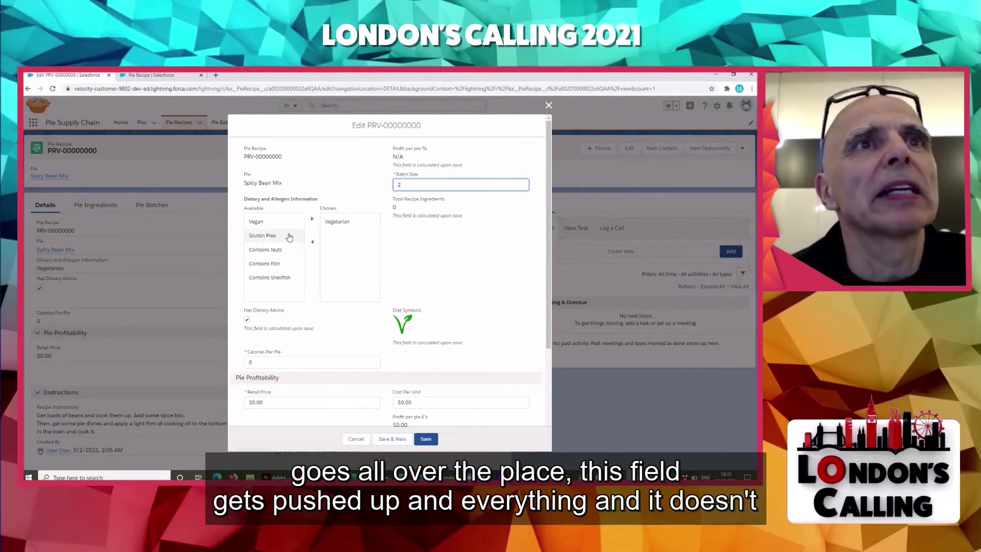
pyautogui.click(262, 223)
pyautogui.click(312, 220)
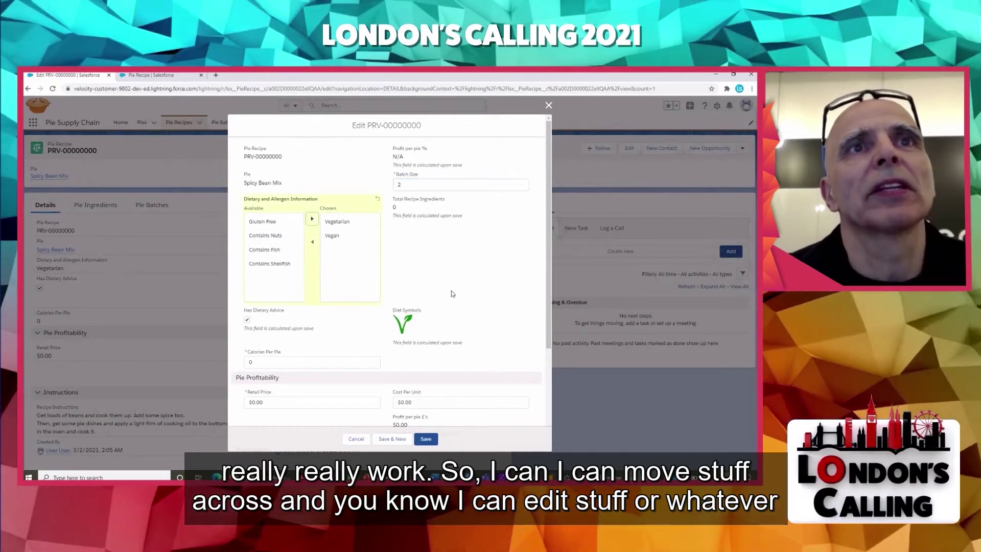
pyautogui.click(430, 441)
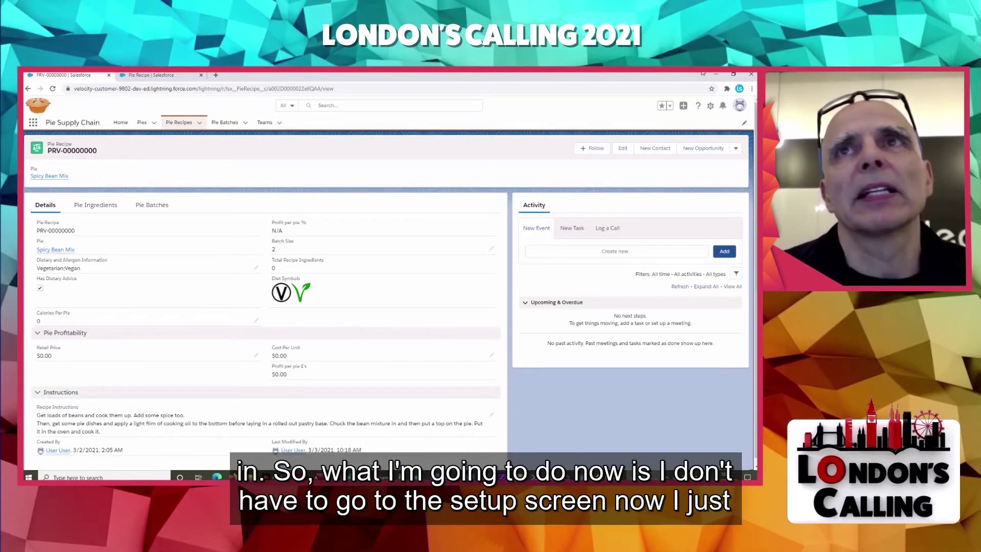
# Step: Open the recipe's record page for editing in the Lightning App Builder
pyautogui.click(711, 106)
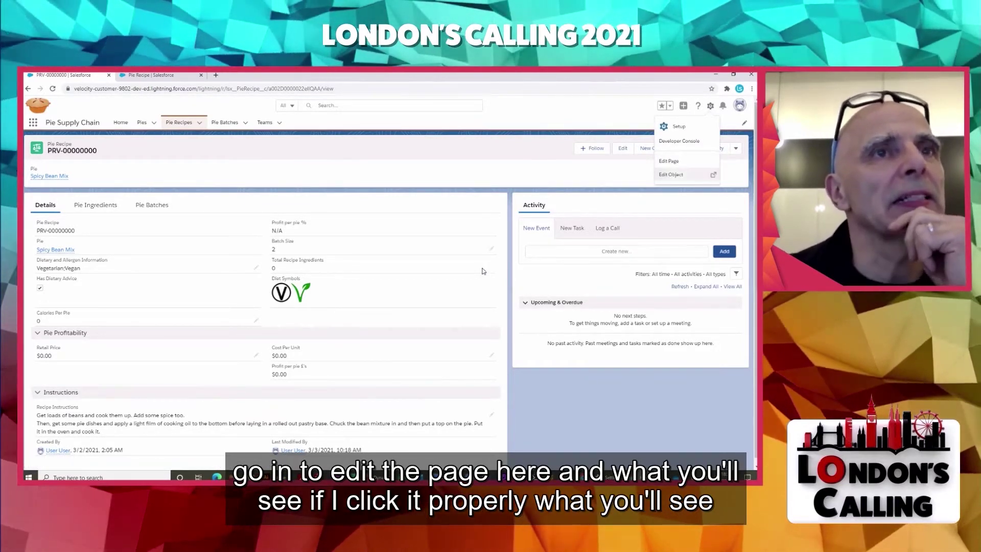
pyautogui.click(670, 163)
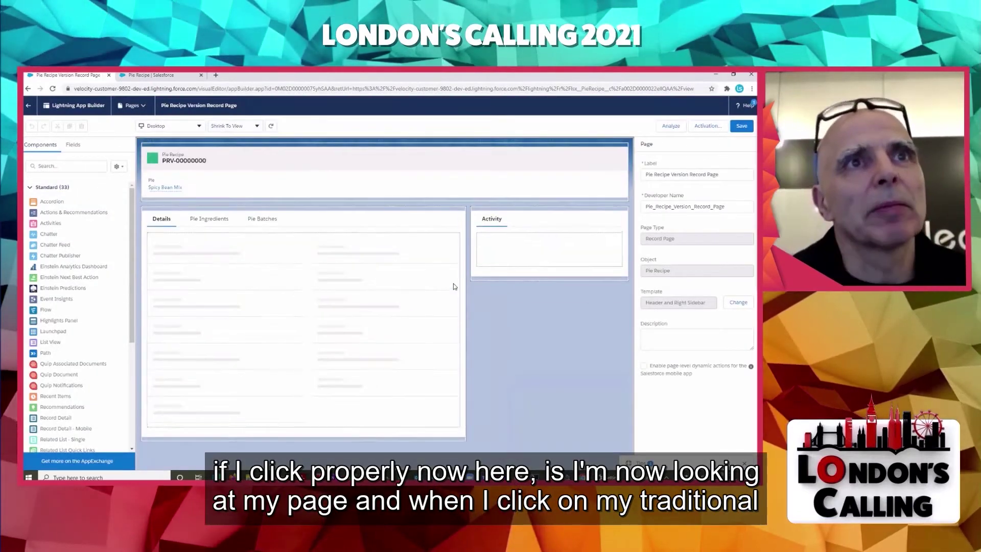
# Step: Upgrade the Record Detail to Dynamic Forms from Pie Recipe Layout, keeping the Accordion migration option and skipping the introduction next time
pyautogui.click(292, 292)
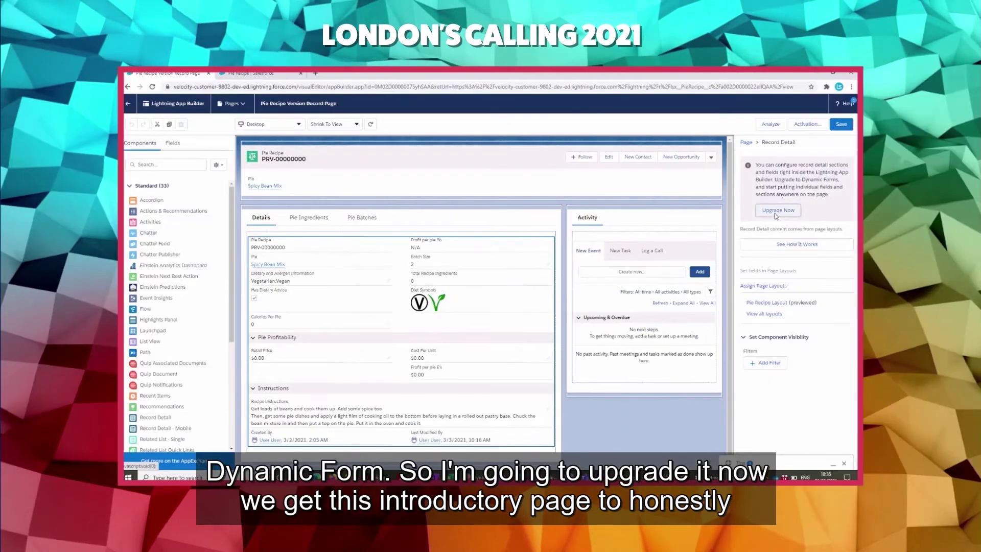
pyautogui.click(676, 214)
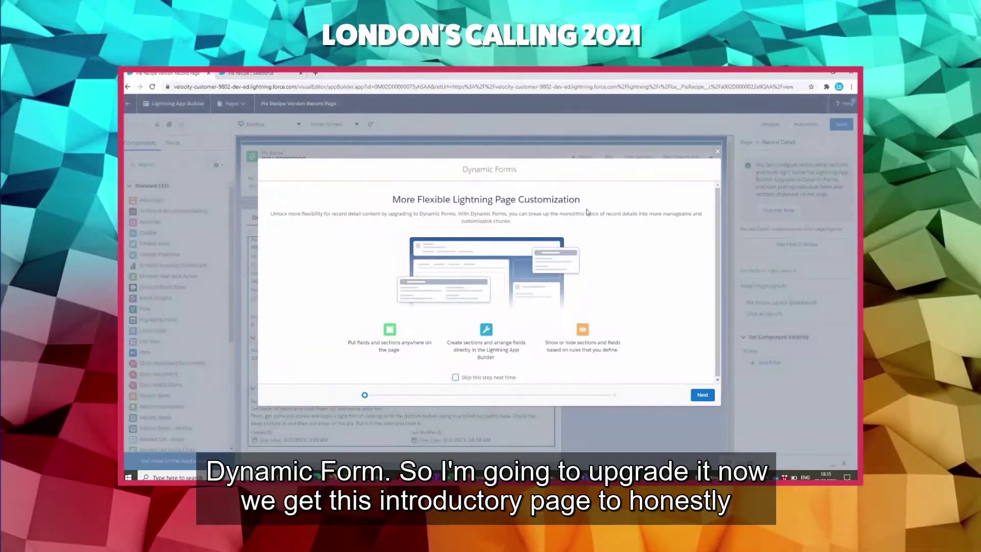
pyautogui.click(456, 377)
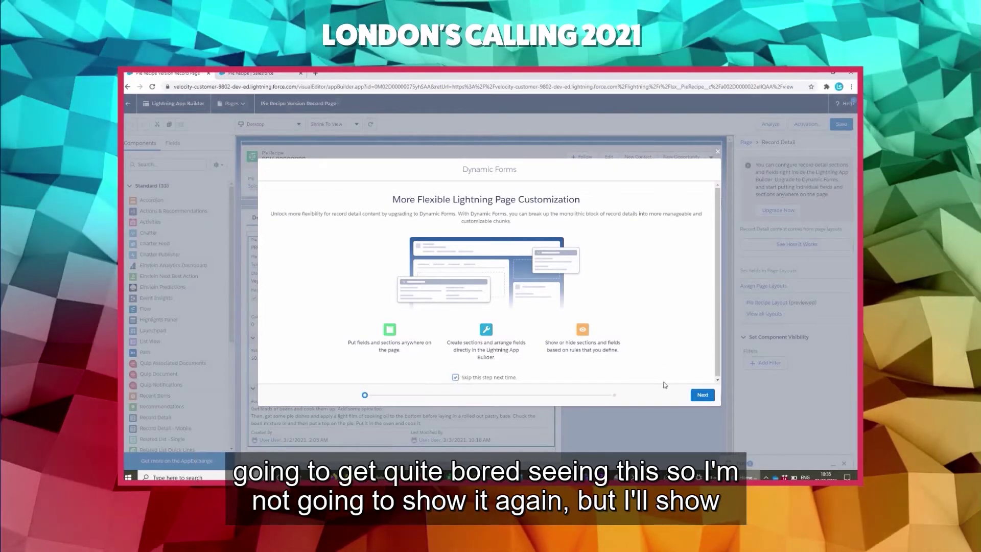
pyautogui.click(701, 394)
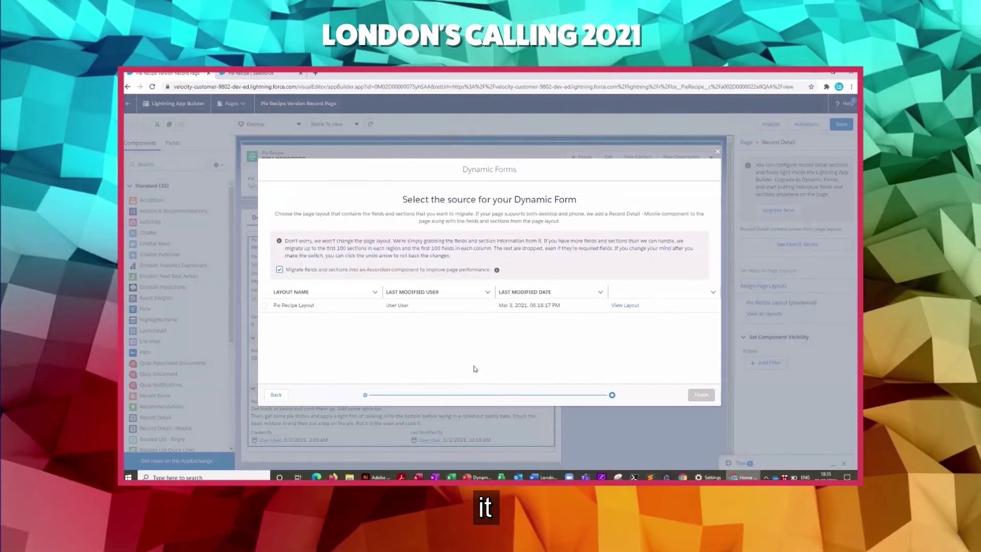
pyautogui.click(265, 305)
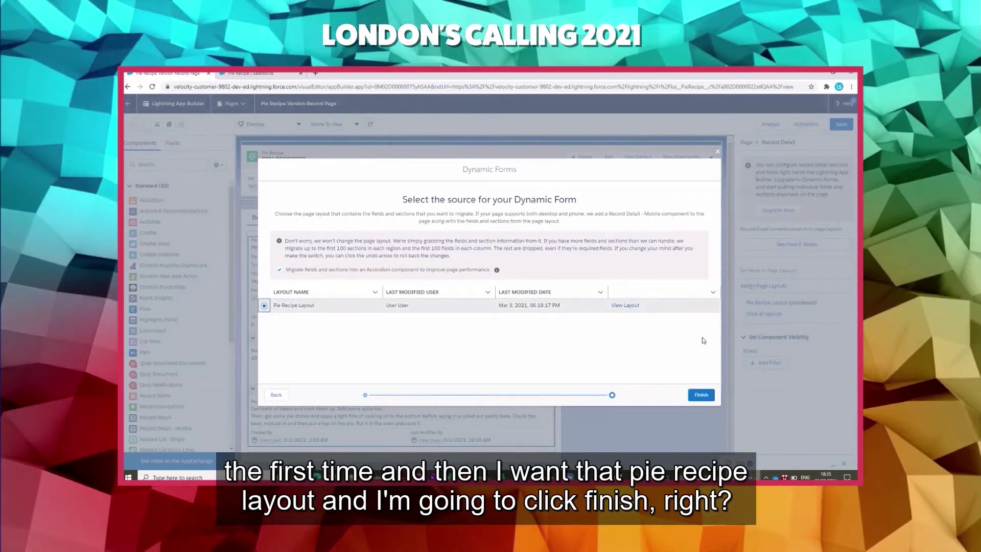
pyautogui.click(706, 397)
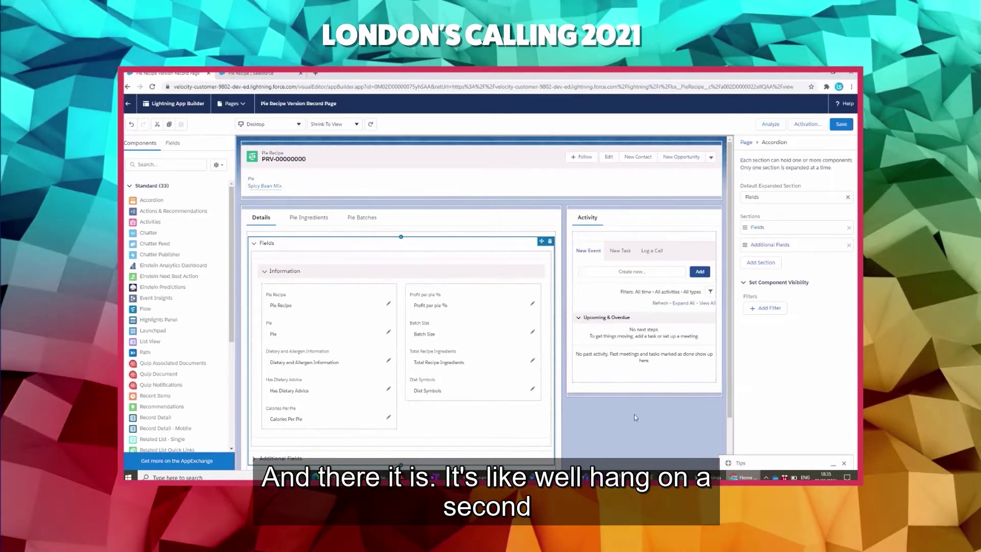
# Step: Save the page, return to the recipe record, and inspect its Fields and Additional Fields accordion sections and its edit form
pyautogui.scroll(-1, 565, 437)
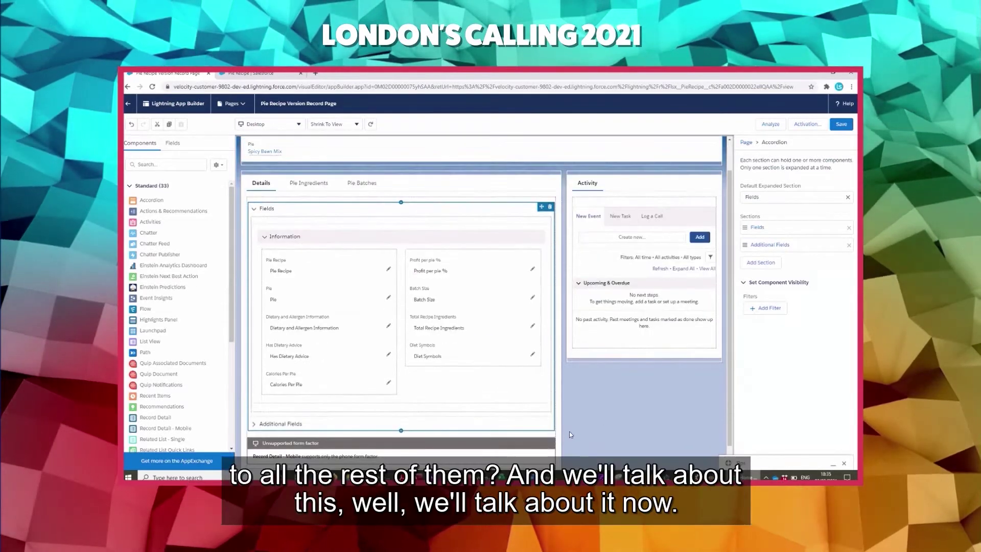
pyautogui.scroll(1, 593, 415)
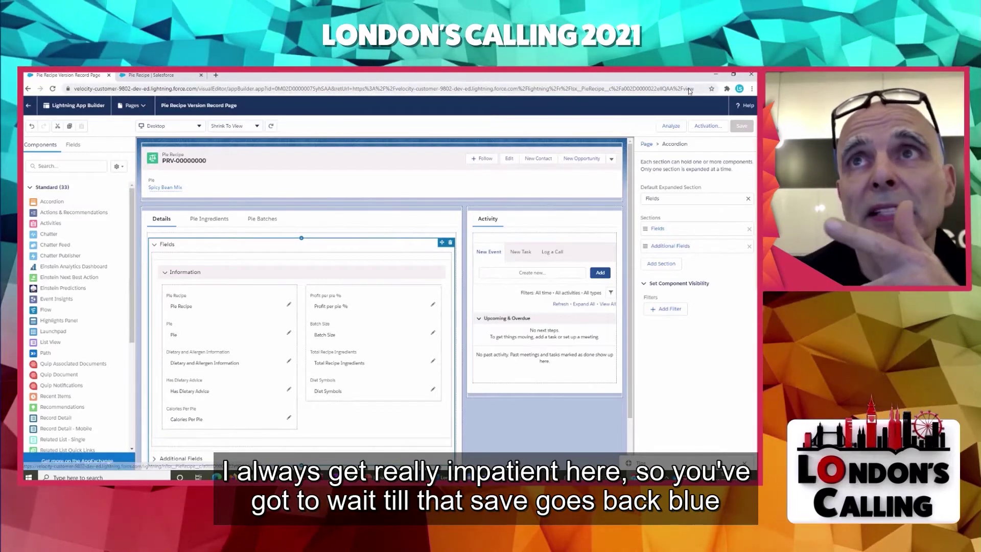
pyautogui.click(27, 107)
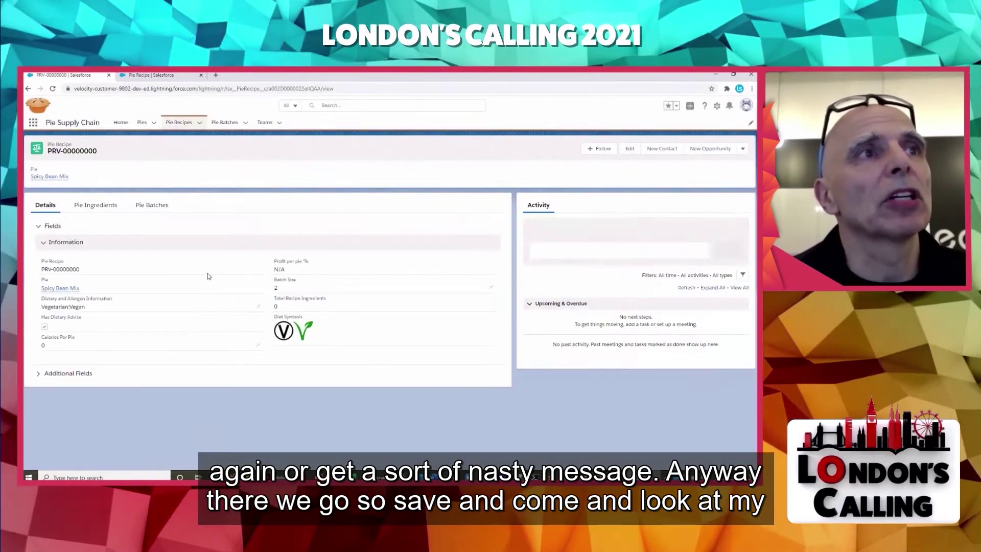
pyautogui.click(53, 374)
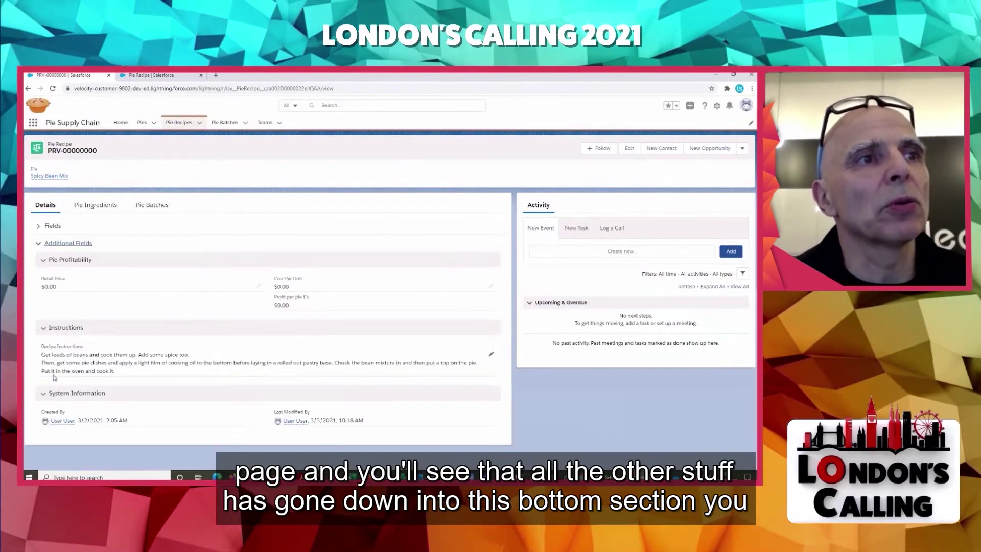
pyautogui.click(40, 227)
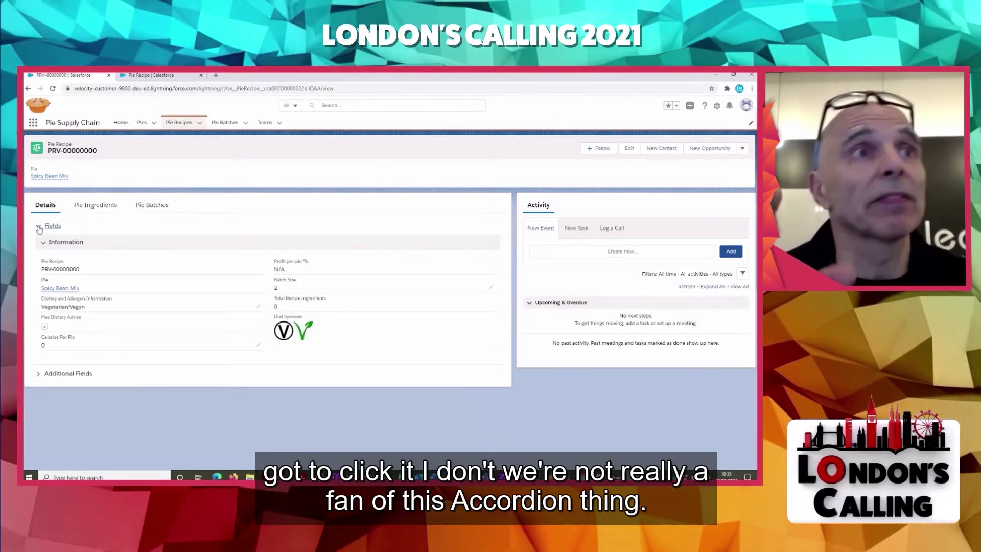
pyautogui.click(629, 148)
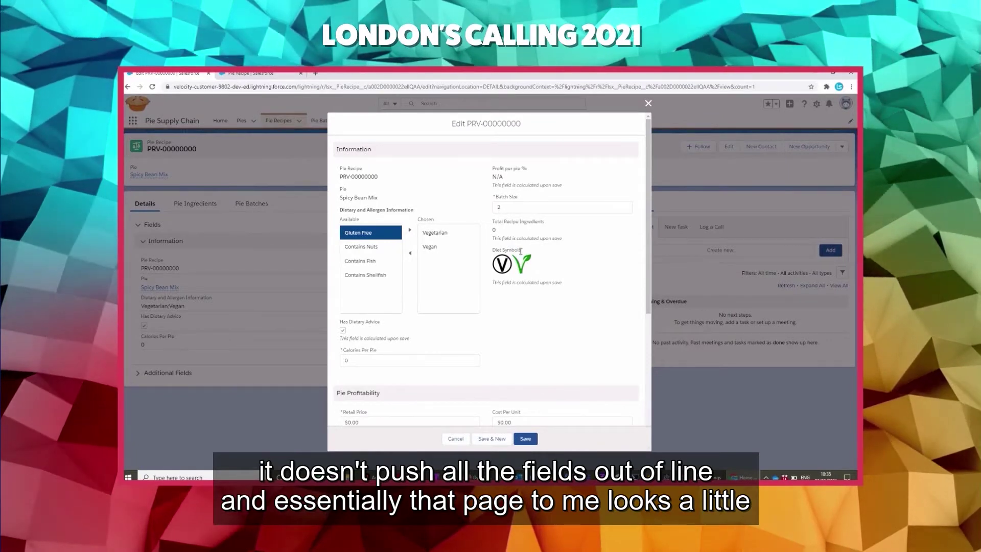
pyautogui.click(648, 104)
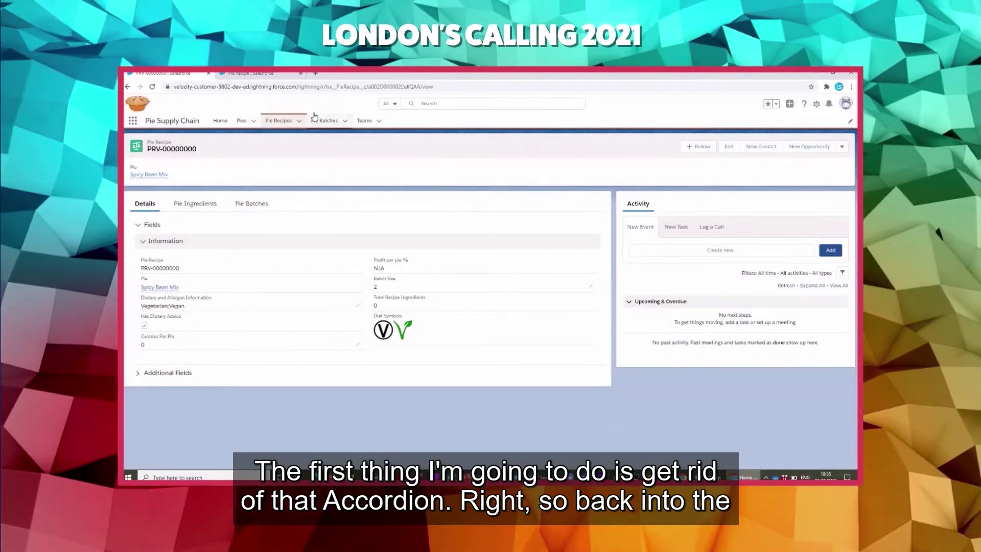
# Step: Reopen the record page in the Lightning App Builder and delete the Accordion and Record Detail - Mobile components from the Details tab
pyautogui.click(817, 104)
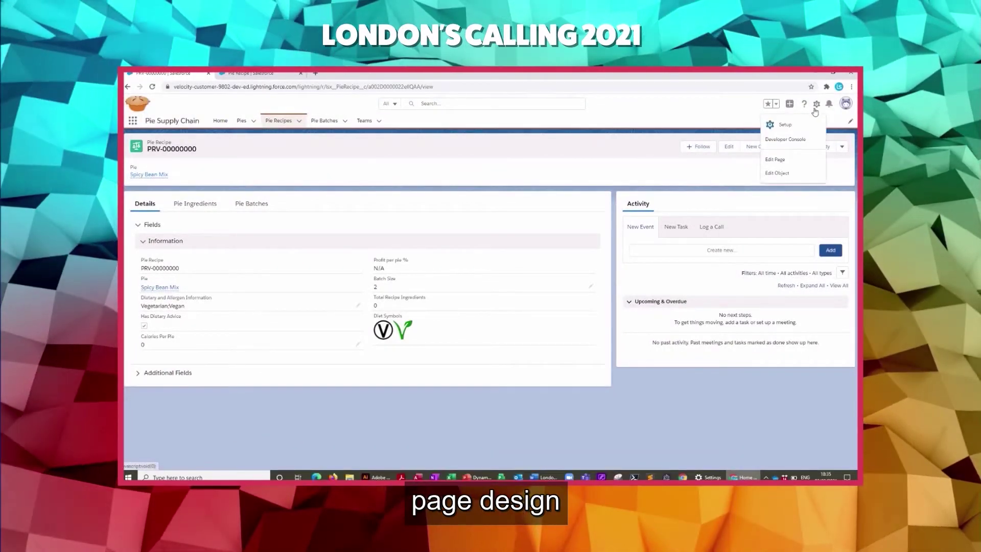
pyautogui.click(776, 160)
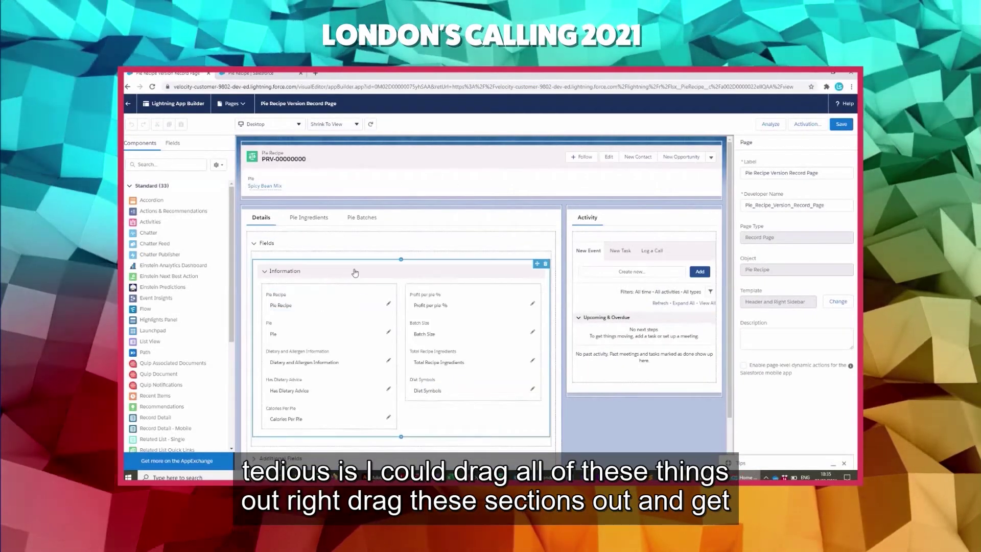
pyautogui.click(358, 275)
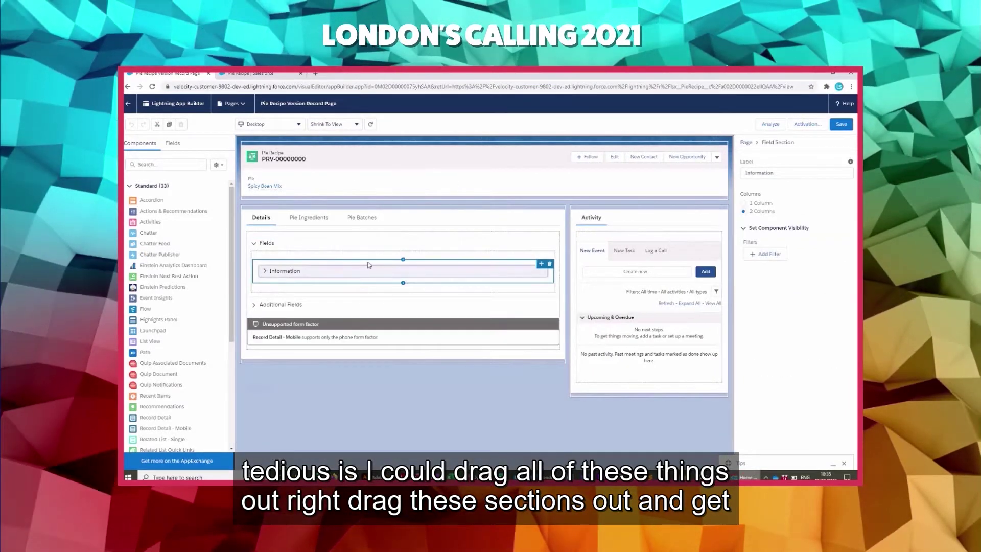
pyautogui.click(493, 270)
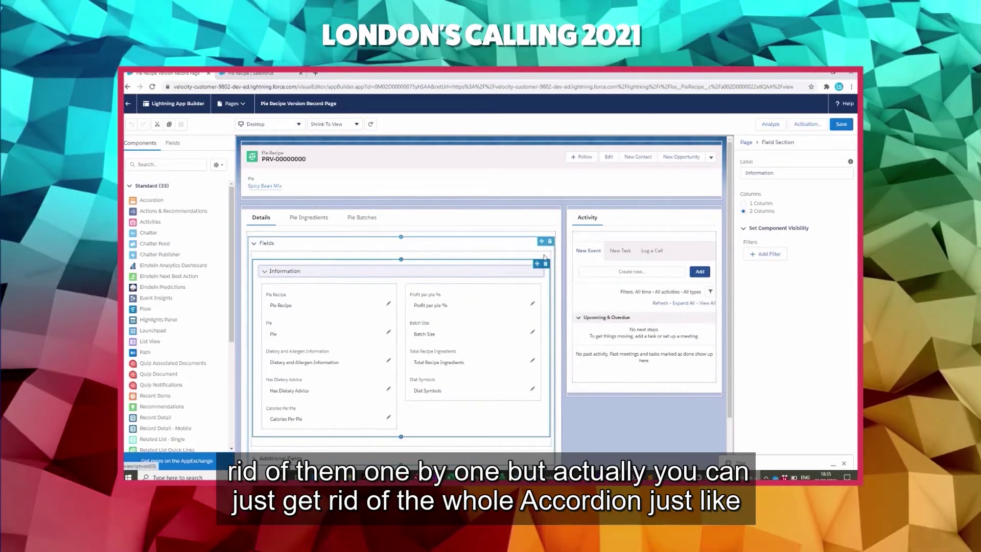
pyautogui.click(550, 242)
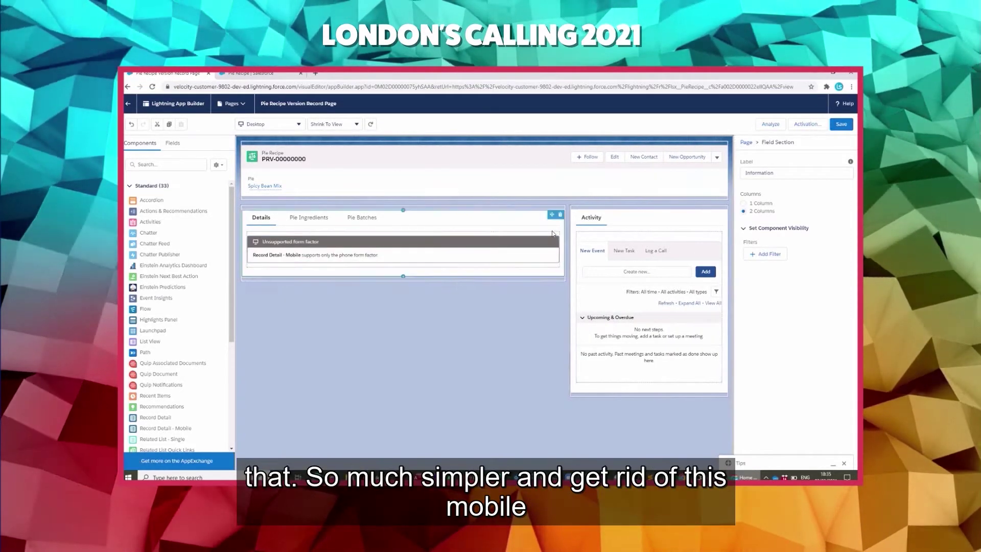
pyautogui.click(555, 242)
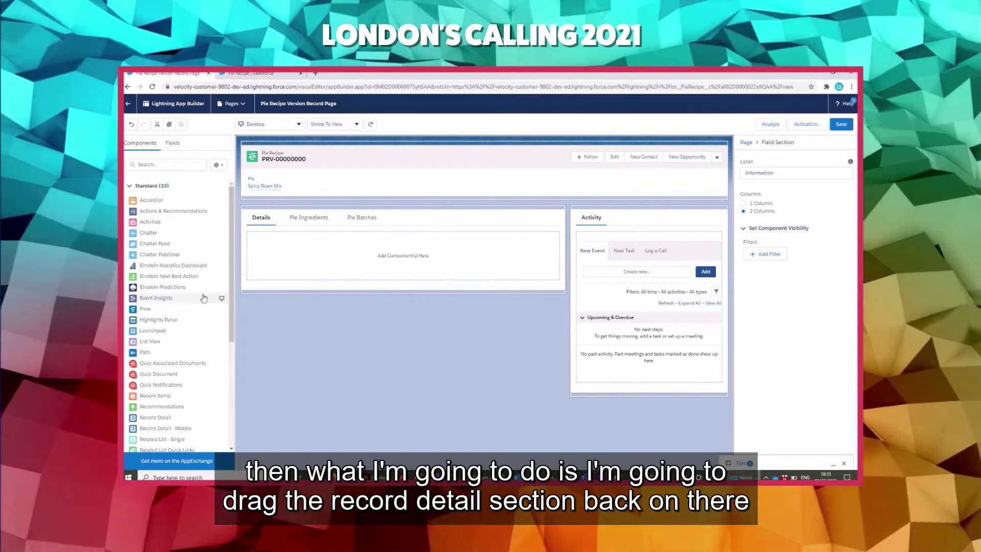
# Step: Add a Record Detail component to the Details tab and upgrade it to Dynamic Forms from Pie Recipe Layout without Accordion migration
pyautogui.moveTo(167, 414); pyautogui.dragTo(376, 333)
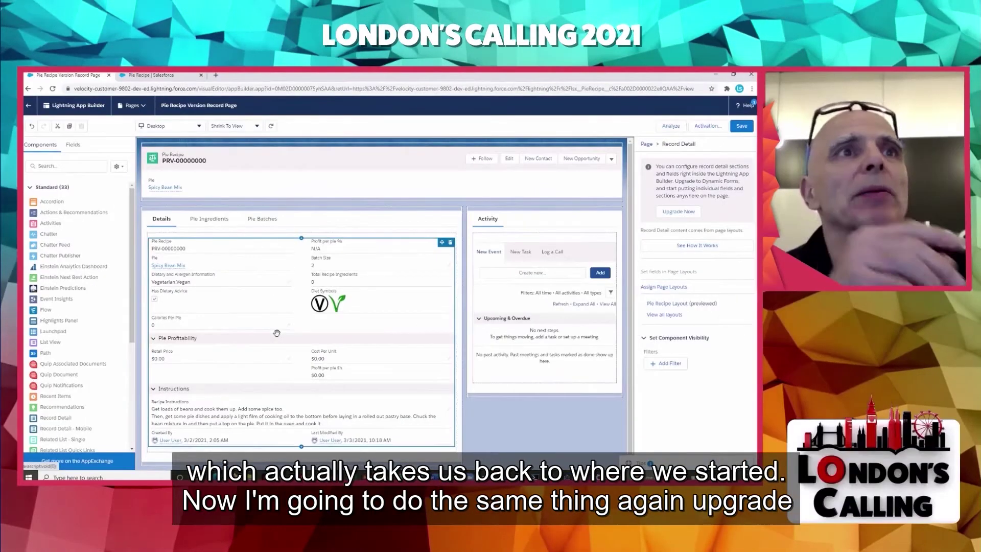
pyautogui.click(676, 212)
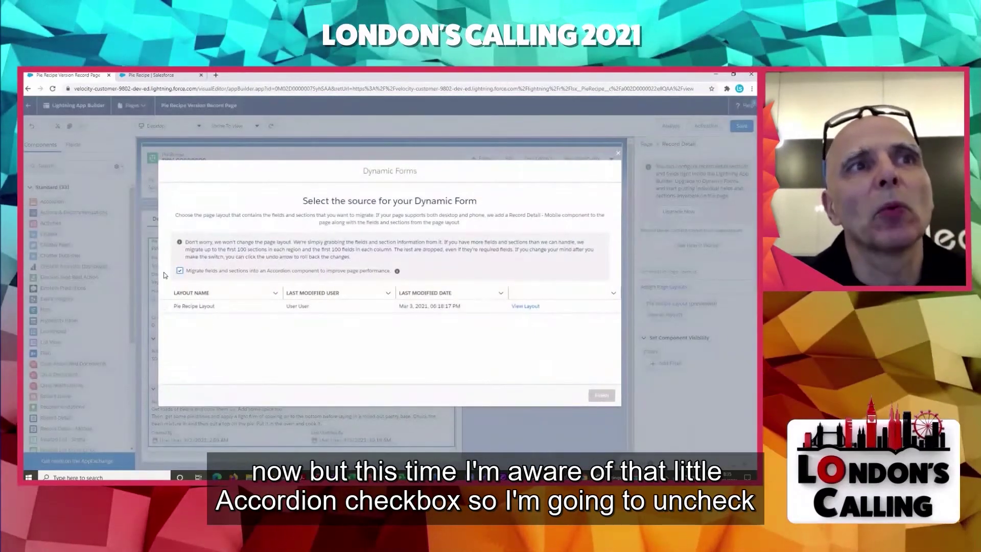
pyautogui.click(180, 271)
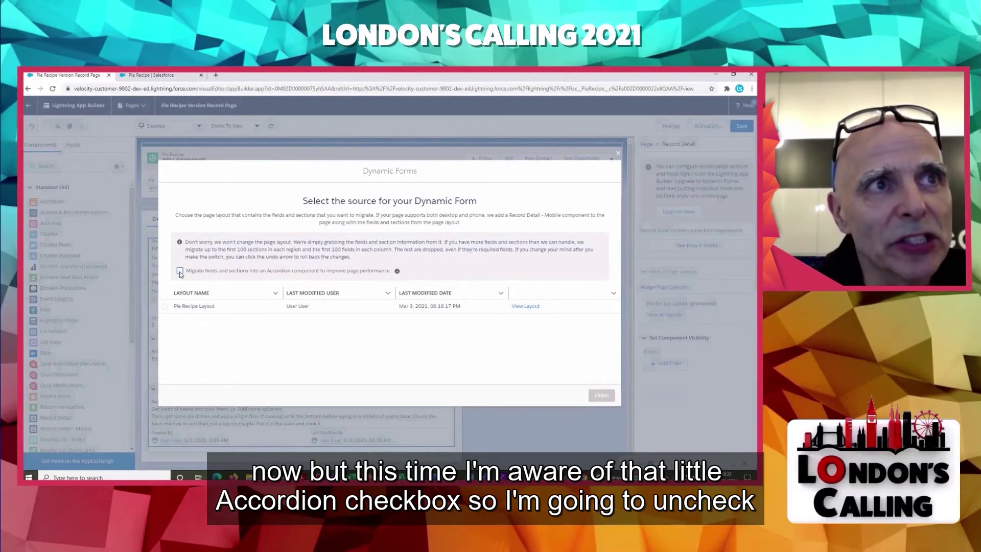
pyautogui.click(165, 306)
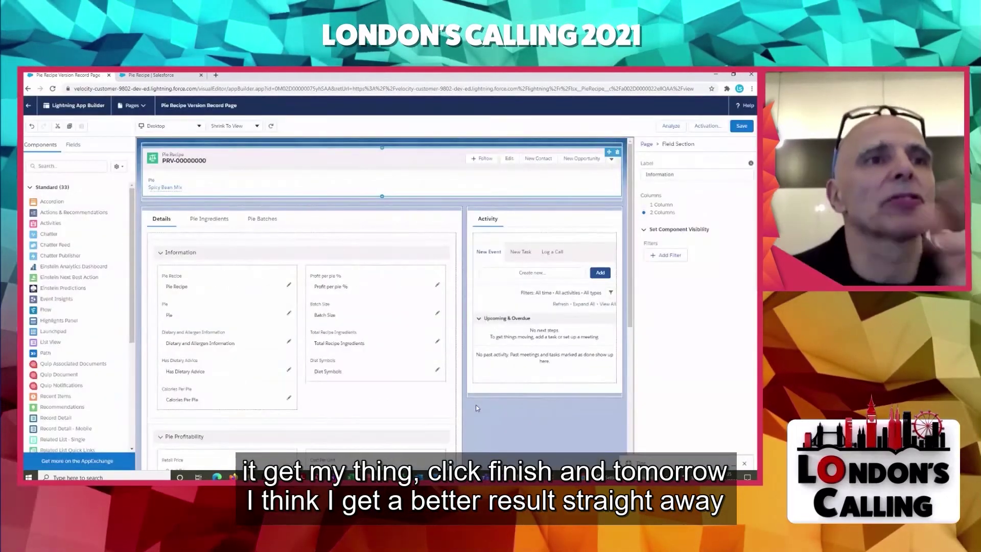
pyautogui.scroll(-5, 344, 388)
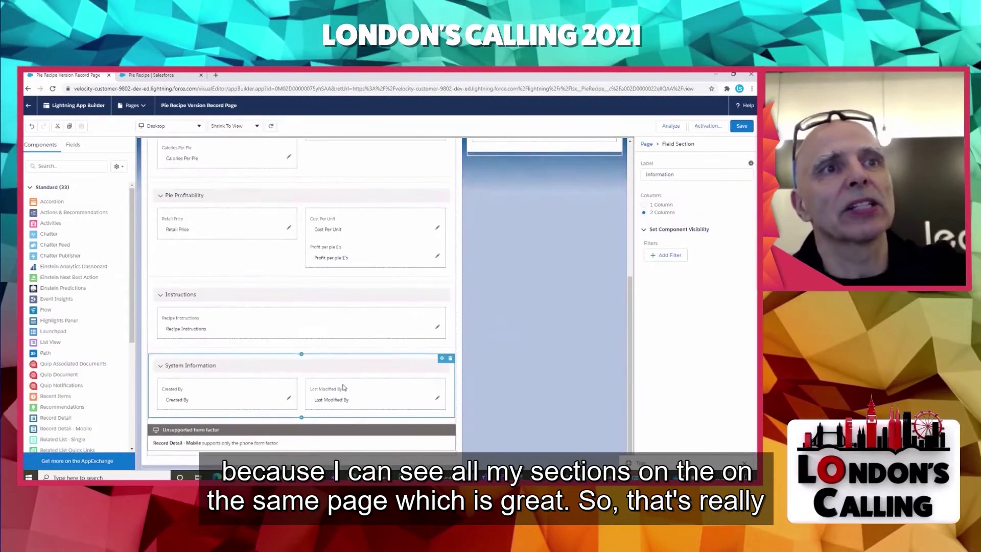
pyautogui.scroll(5, 461, 339)
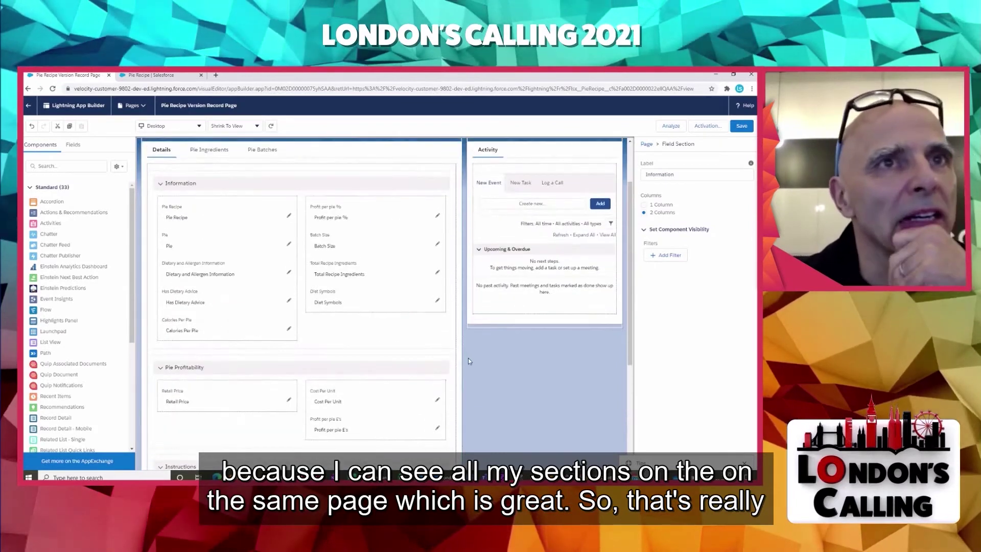
pyautogui.scroll(1, 469, 357)
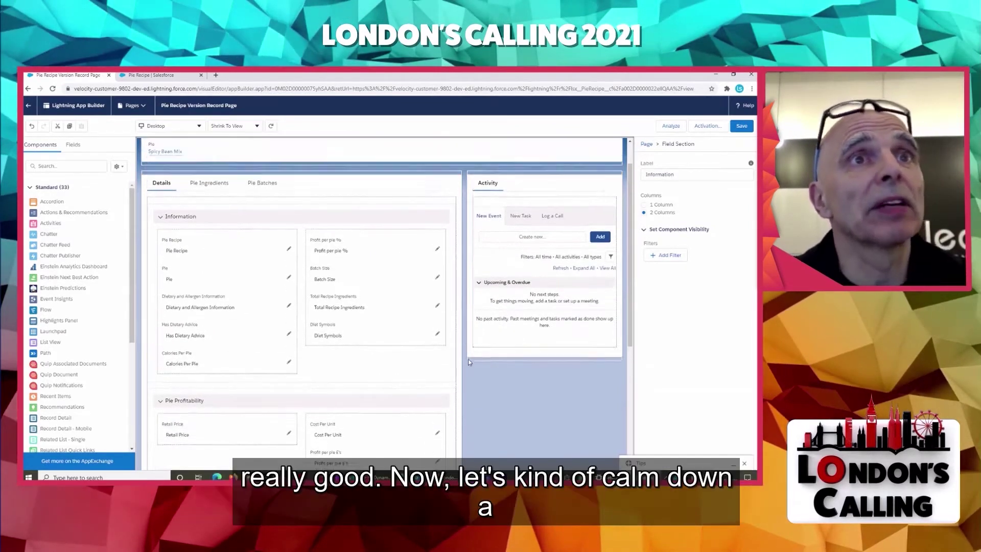
pyautogui.scroll(1, 468, 359)
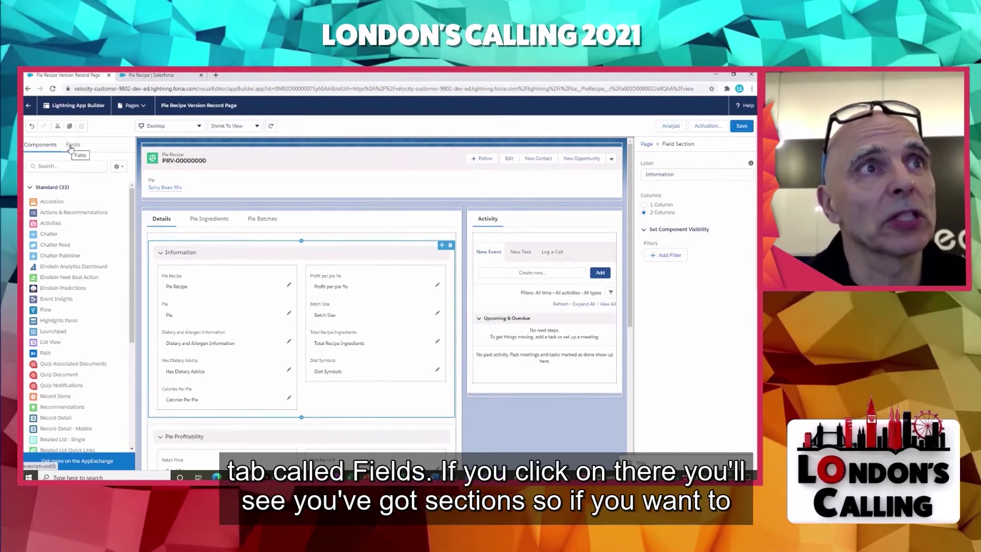
# Step: Examine the Field Section component and the recipe fields available for placing on the page
pyautogui.click(72, 146)
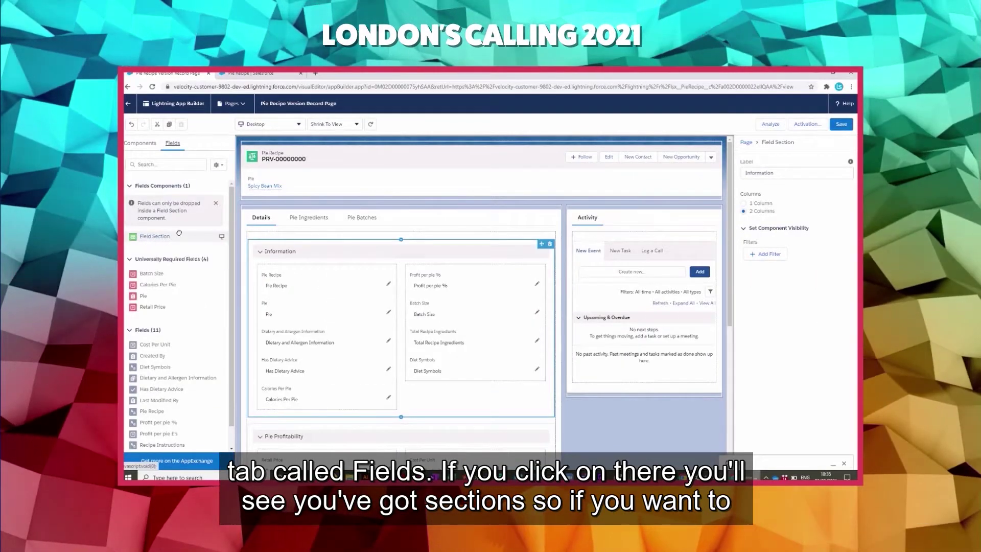
pyautogui.moveTo(151, 240); pyautogui.dragTo(144, 235)
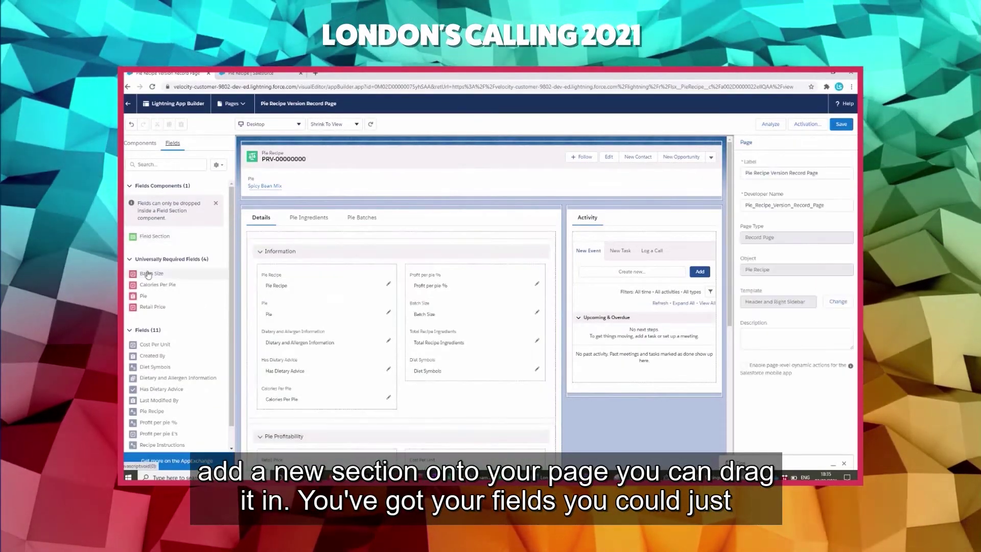
pyautogui.moveTo(148, 274); pyautogui.dragTo(207, 275)
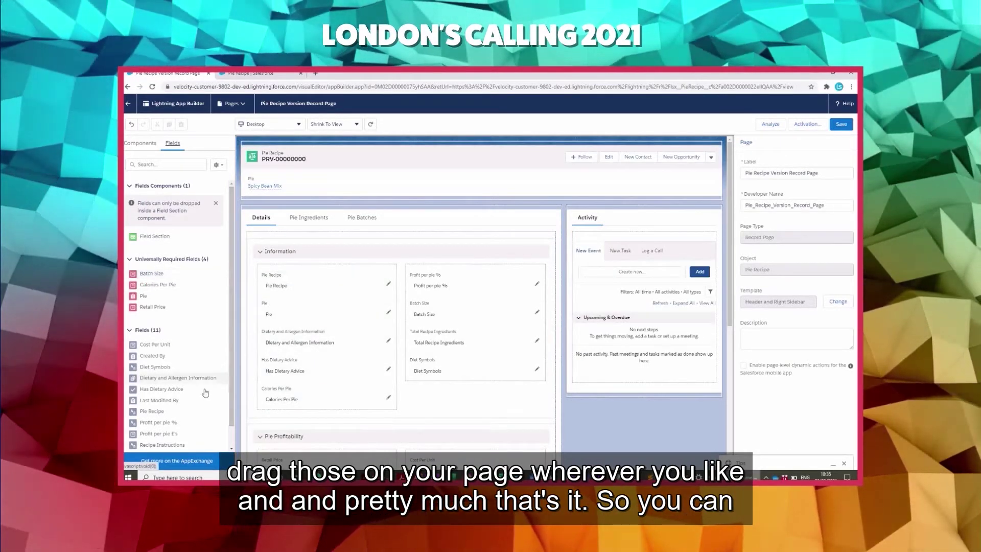
pyautogui.scroll(-1, 204, 276)
pyautogui.click(344, 412)
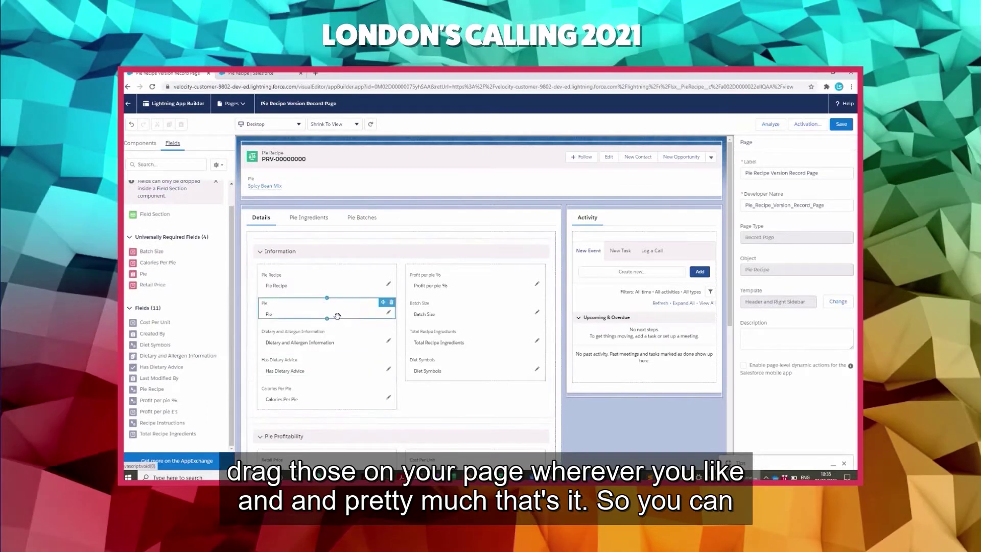
pyautogui.click(357, 343)
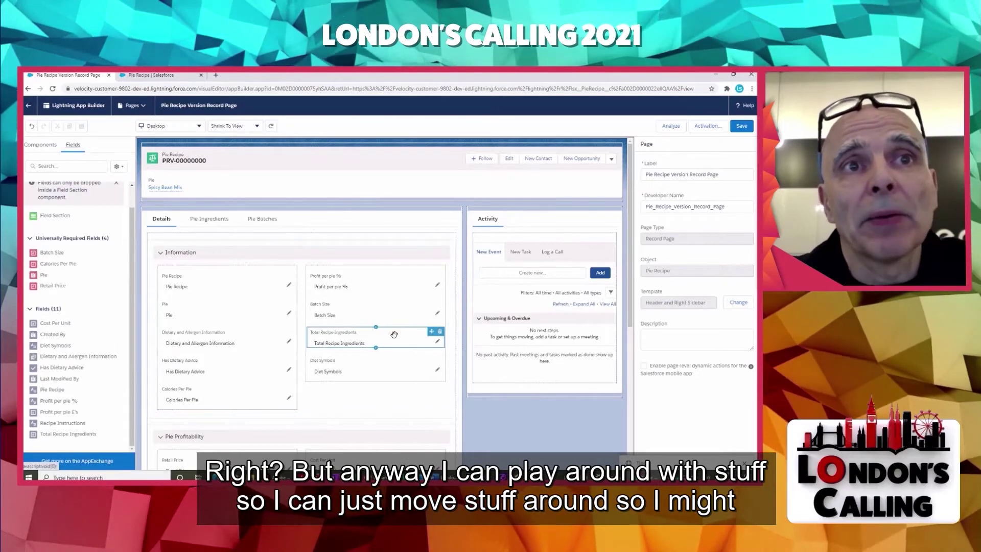
# Step: Move Diet Symbols to the top of the Information section's second column and add a new field section above Information
pyautogui.moveTo(364, 335); pyautogui.dragTo(353, 373)
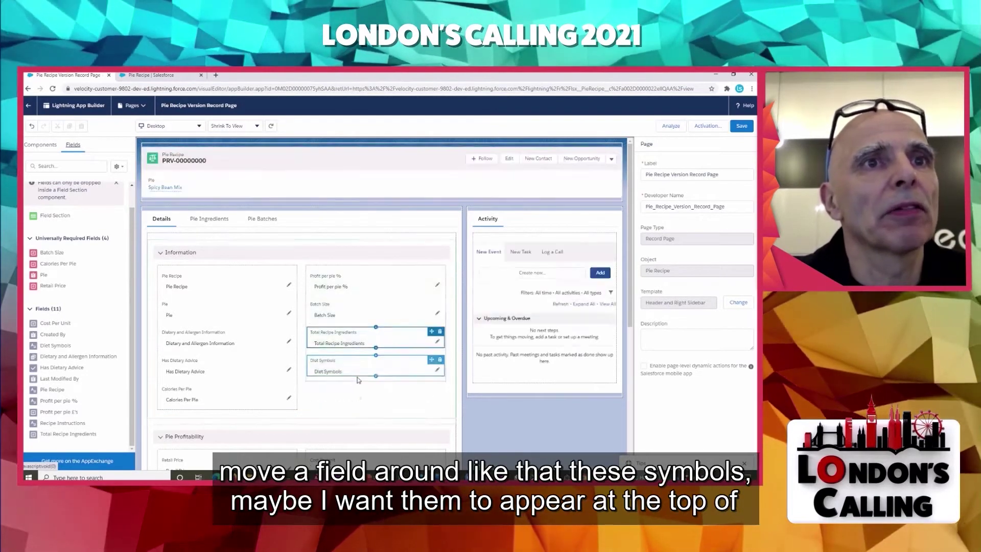
pyautogui.moveTo(333, 337); pyautogui.dragTo(334, 270)
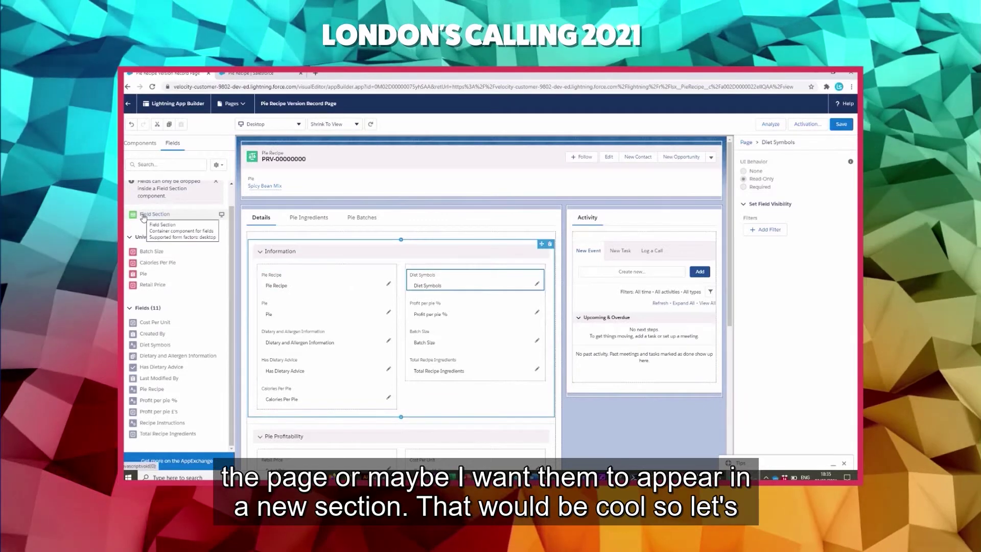
pyautogui.moveTo(145, 220); pyautogui.dragTo(285, 241)
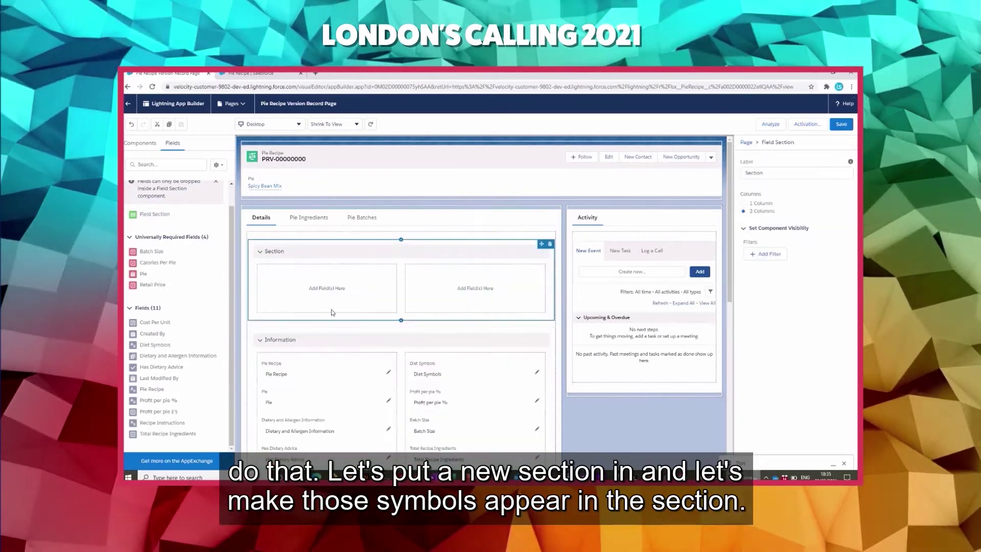
# Step: Move Diet Symbols from Information into the second column of the new section above it and label that section Symbols
pyautogui.moveTo(436, 370); pyautogui.dragTo(432, 297)
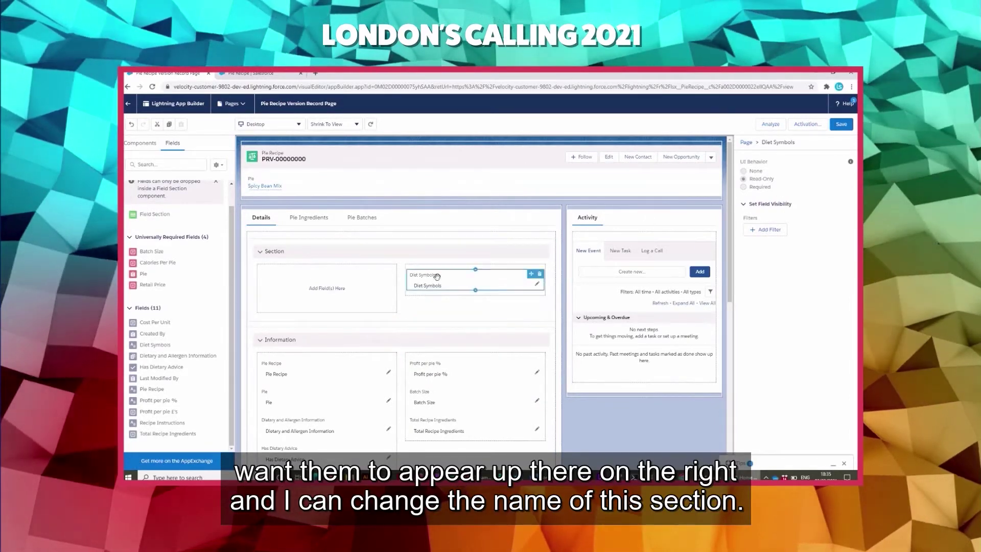
pyautogui.click(381, 257)
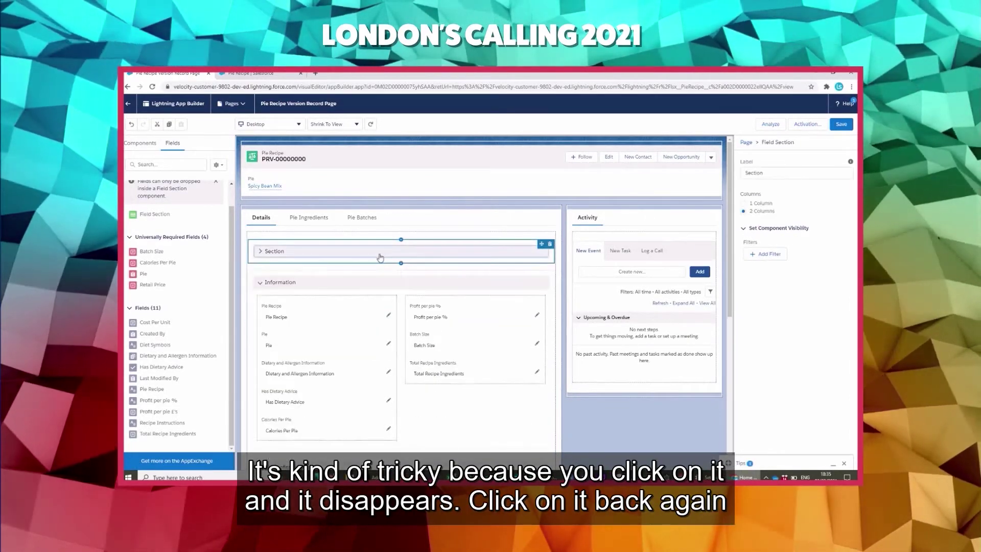
pyautogui.click(380, 258)
pyautogui.click(757, 174)
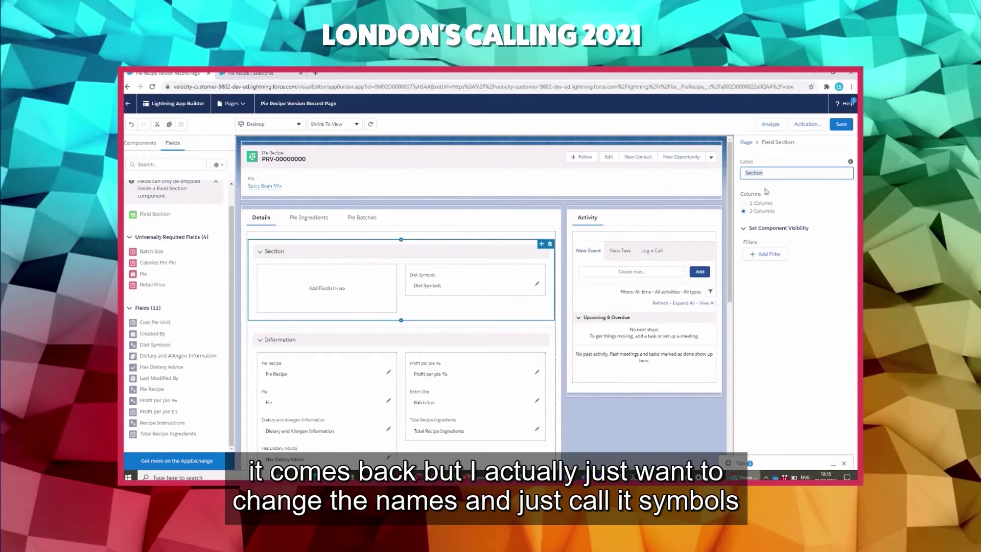
pyautogui.write('Symbols')
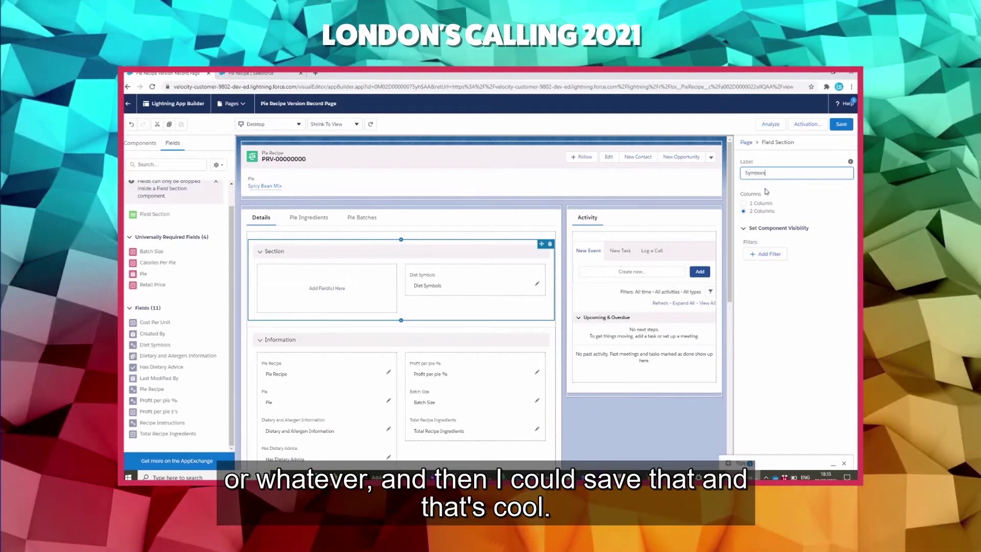
pyautogui.click(817, 301)
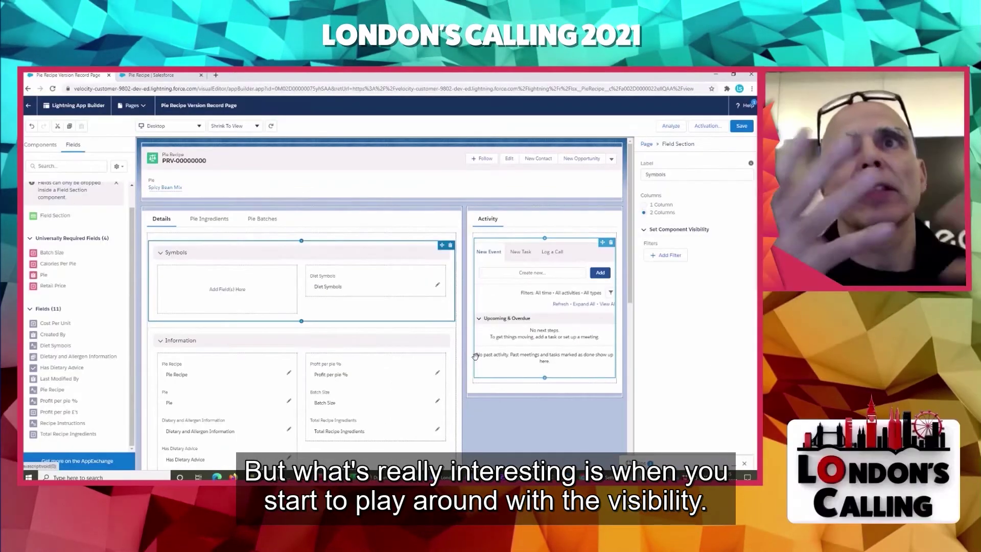
pyautogui.click(345, 285)
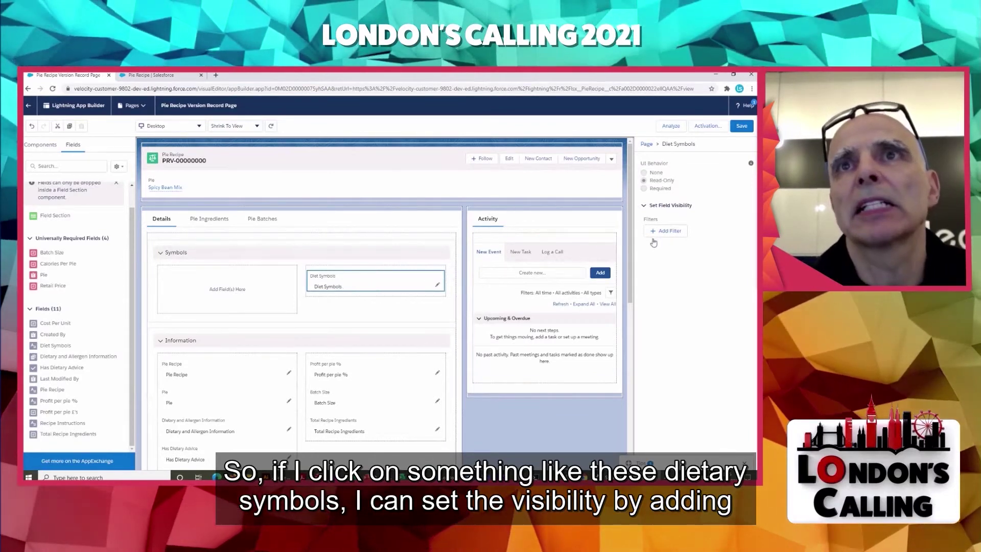
pyautogui.click(666, 231)
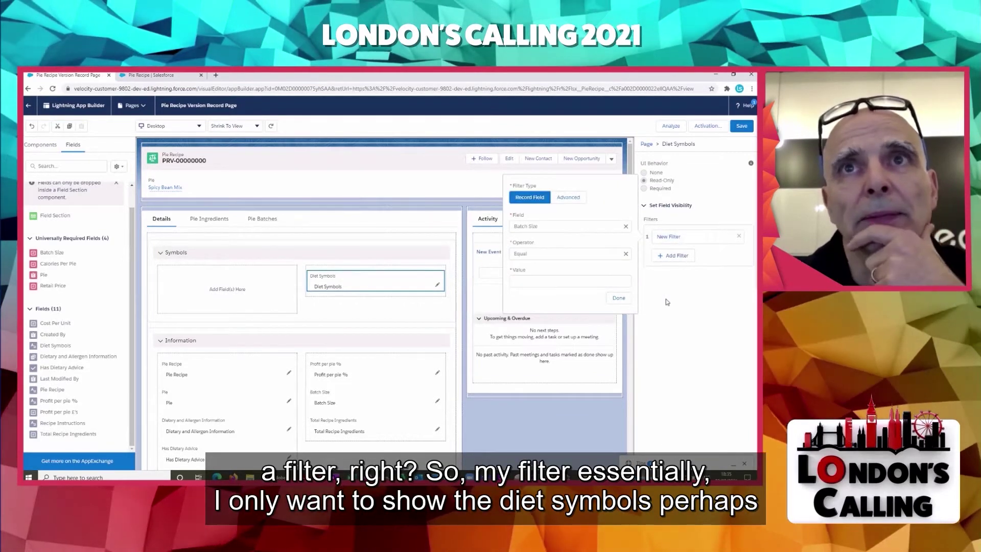
pyautogui.click(626, 228)
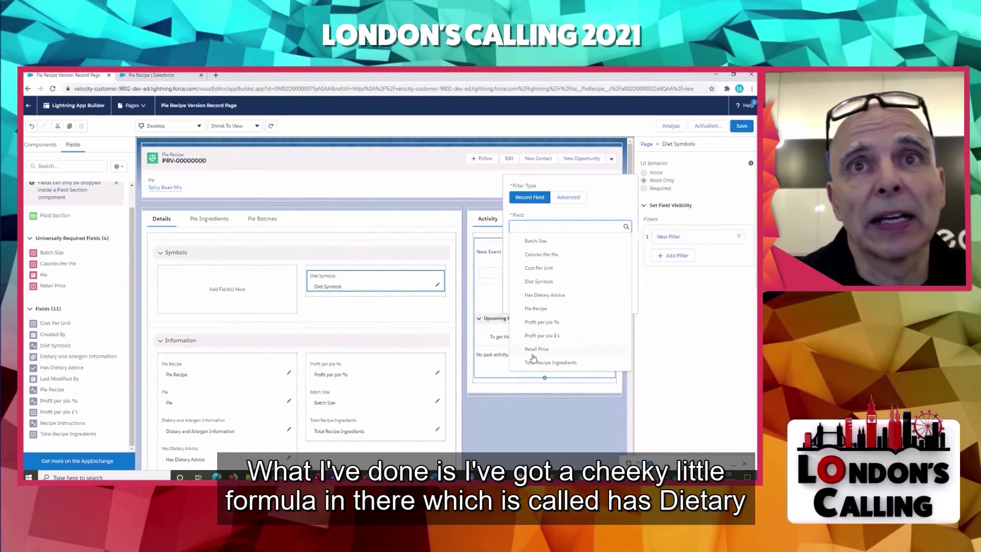
# Step: Delete Has Dietary Advice from the Information section and set Diet Symbols to show only when Has Dietary Advice equals true
pyautogui.click(188, 460)
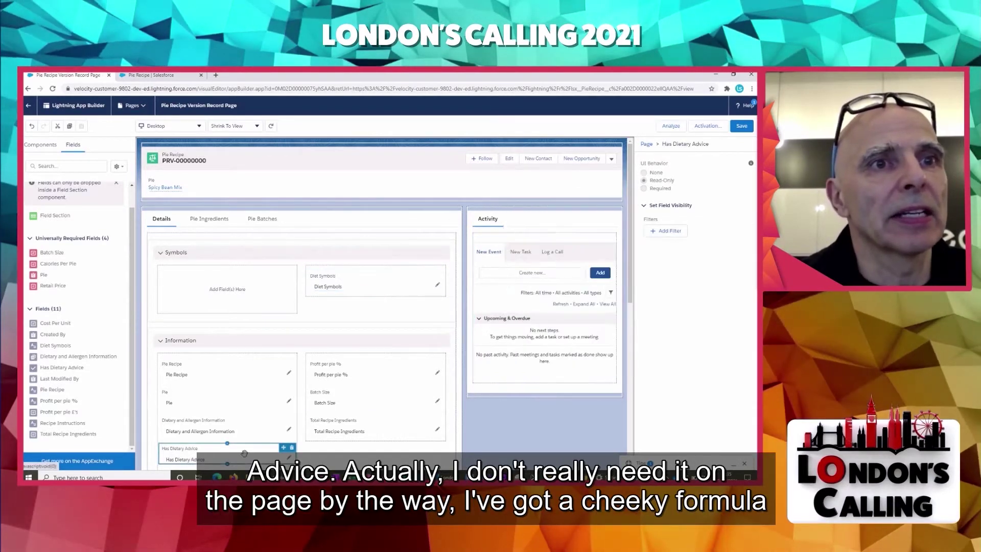
pyautogui.click(292, 448)
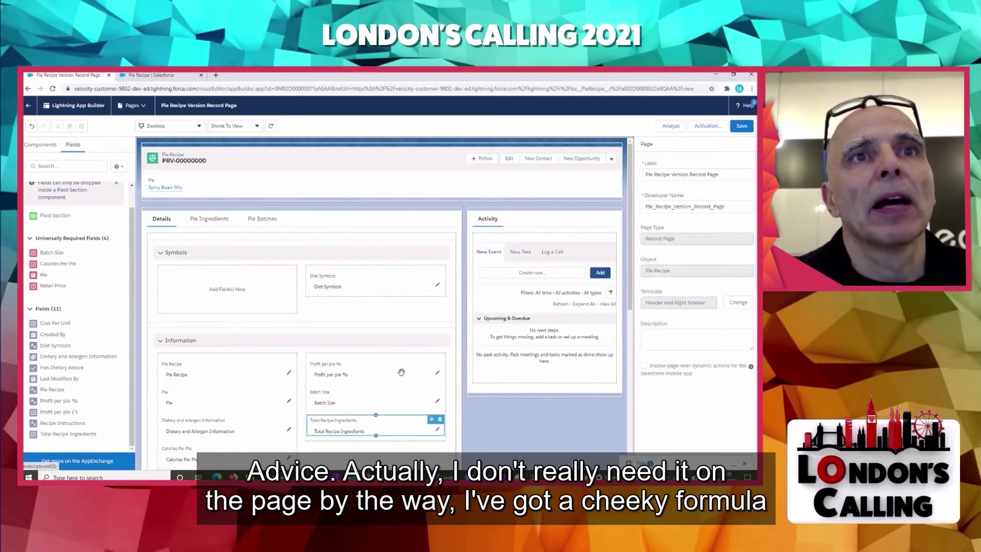
pyautogui.click(366, 286)
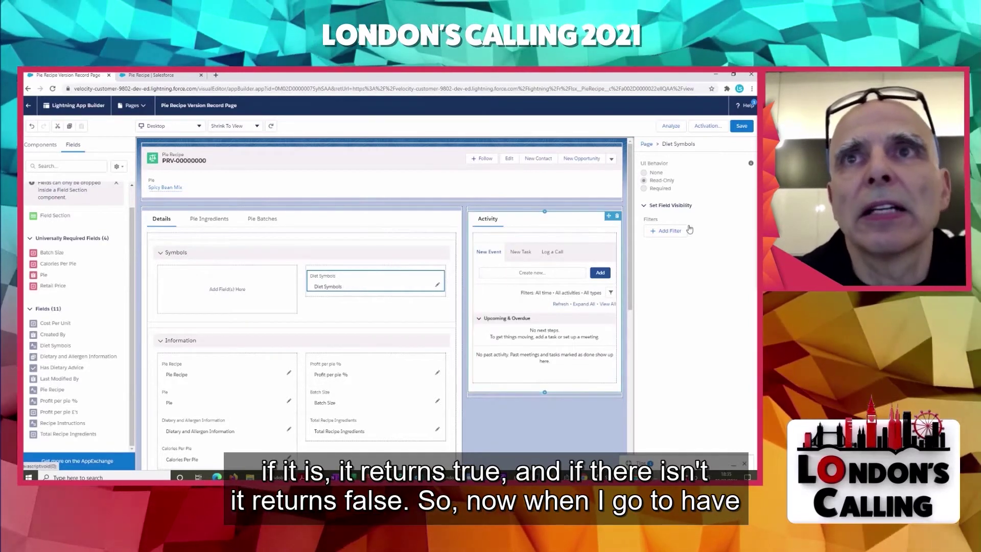
pyautogui.click(667, 231)
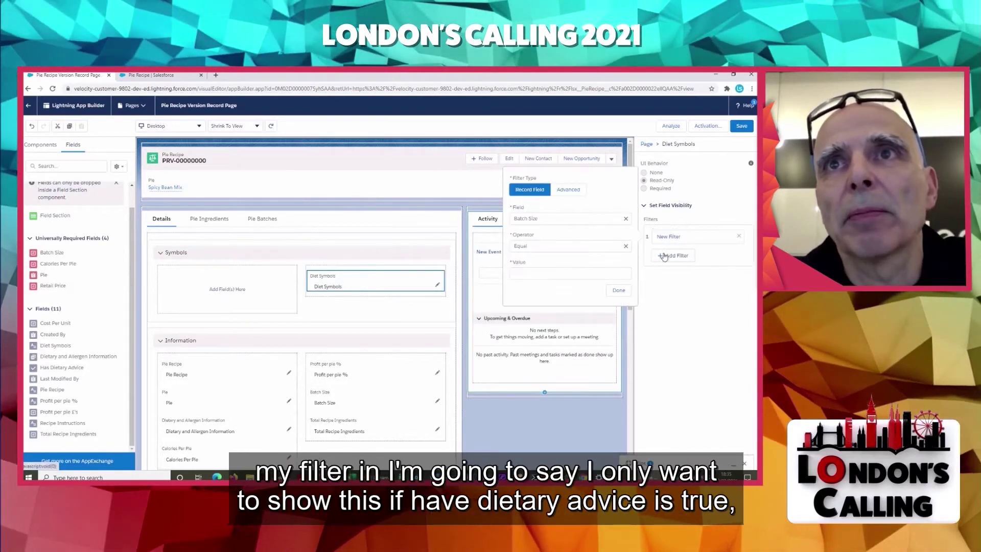
pyautogui.click(625, 220)
pyautogui.click(548, 289)
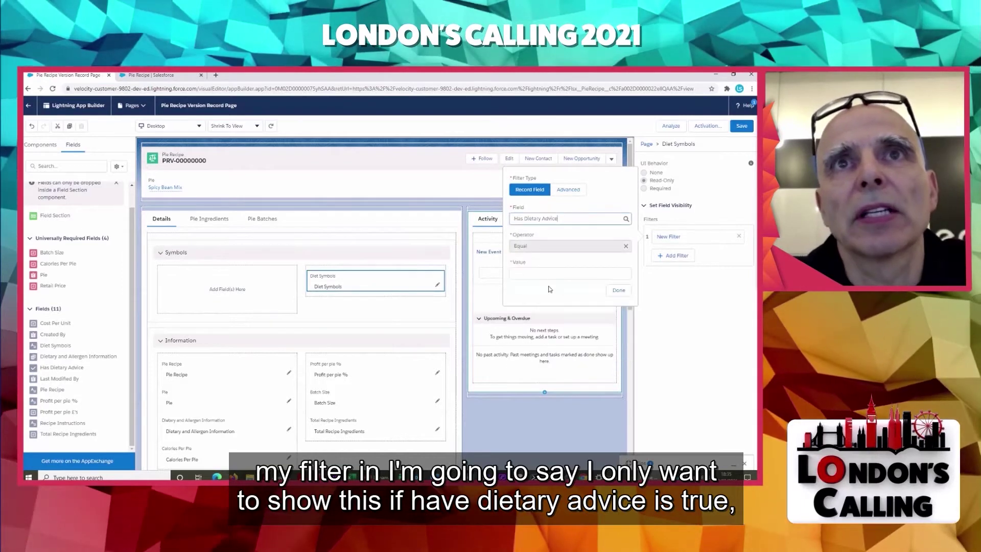
pyautogui.click(619, 291)
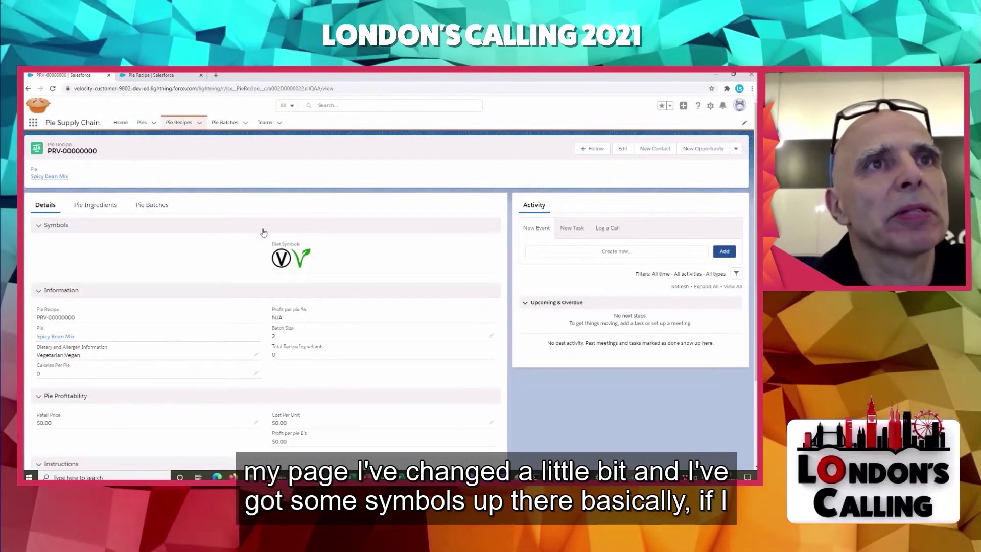
# Step: Remove Vegetarian and Vegan from the recipe record's chosen Dietary and Allergen Information and save the record
pyautogui.click(256, 357)
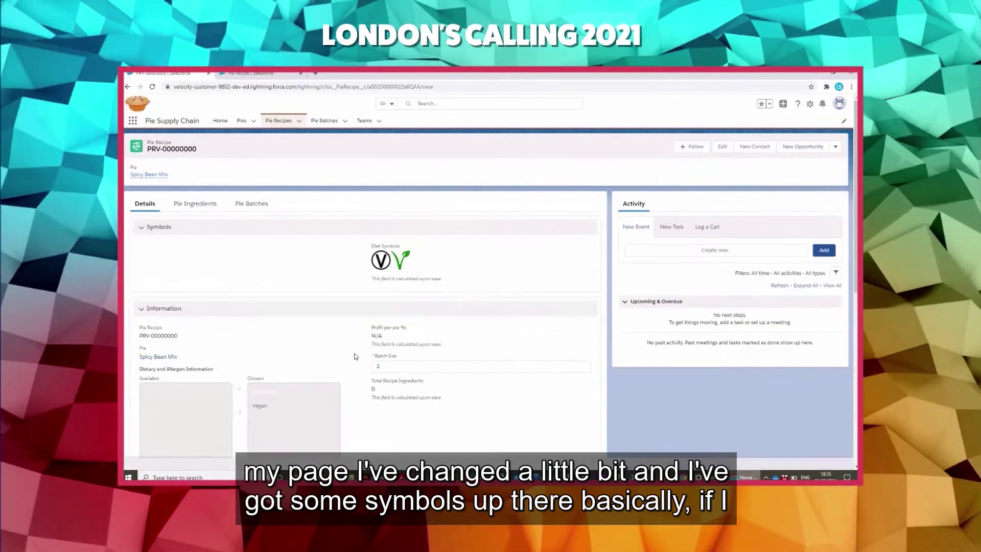
pyautogui.click(239, 413)
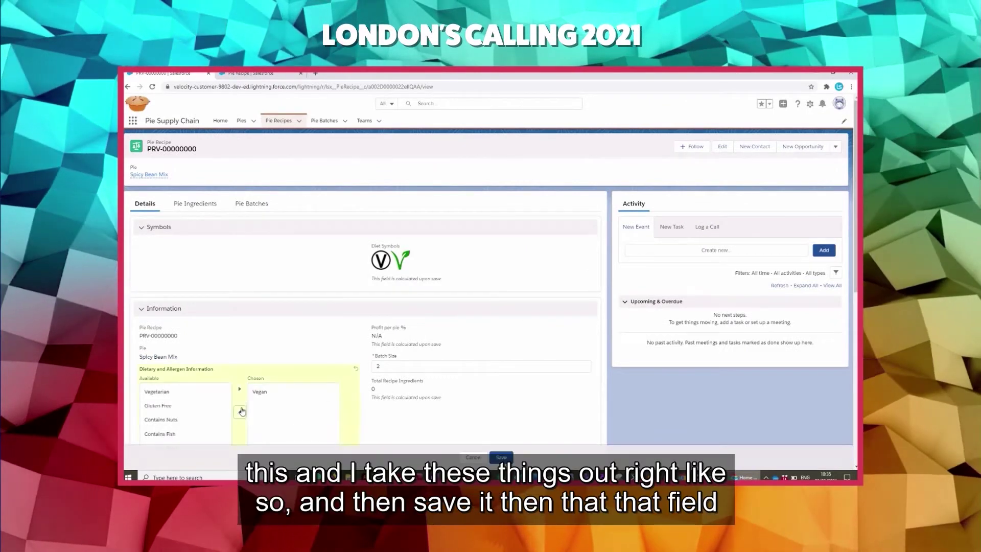
pyautogui.click(258, 391)
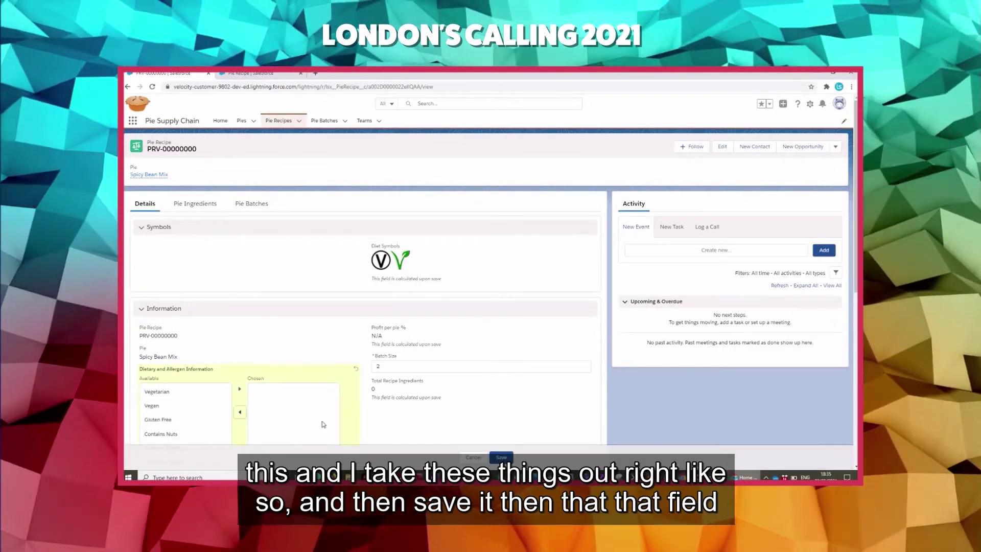
pyautogui.click(499, 457)
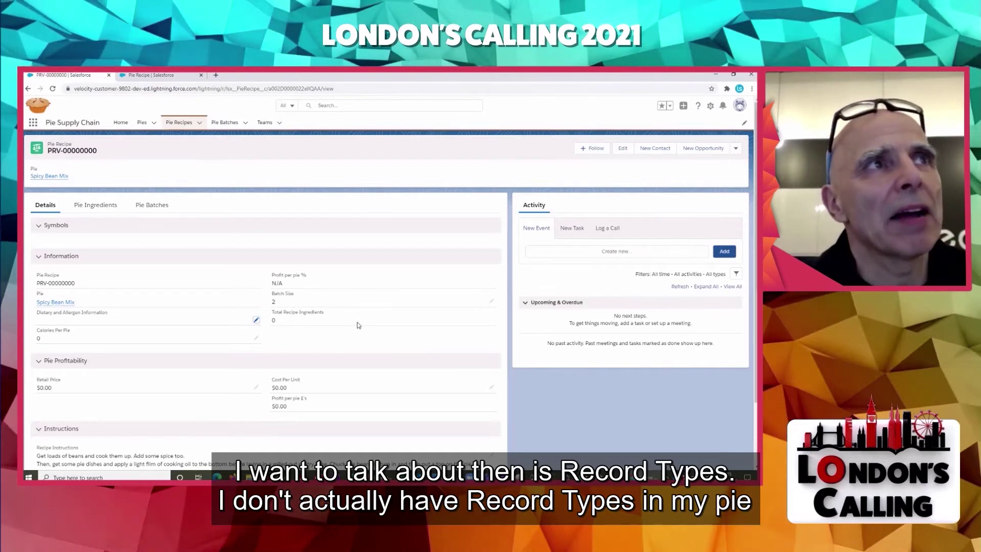
# Step: Examine the record types offered for a new pie and the Standard Pie entry form without creating a record
pyautogui.click(141, 123)
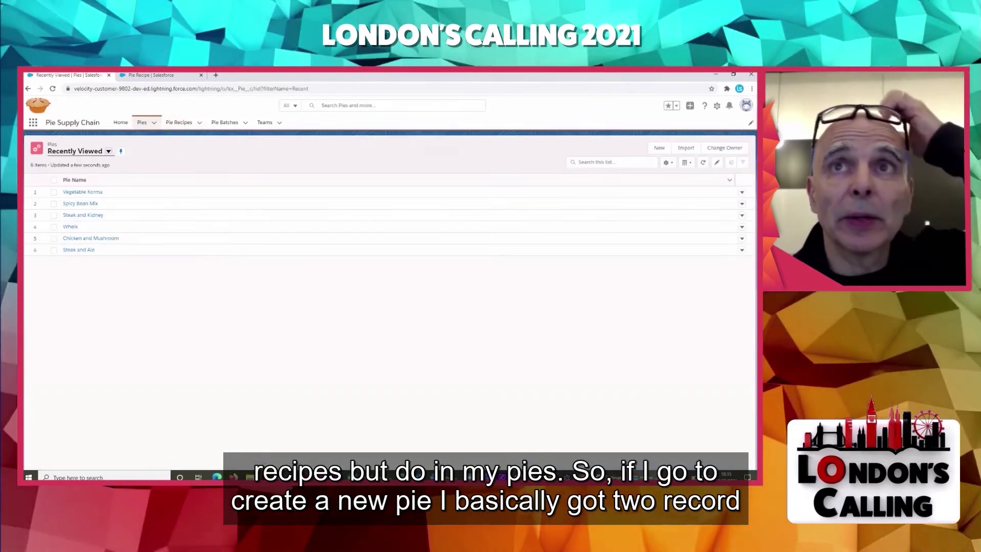
pyautogui.click(662, 148)
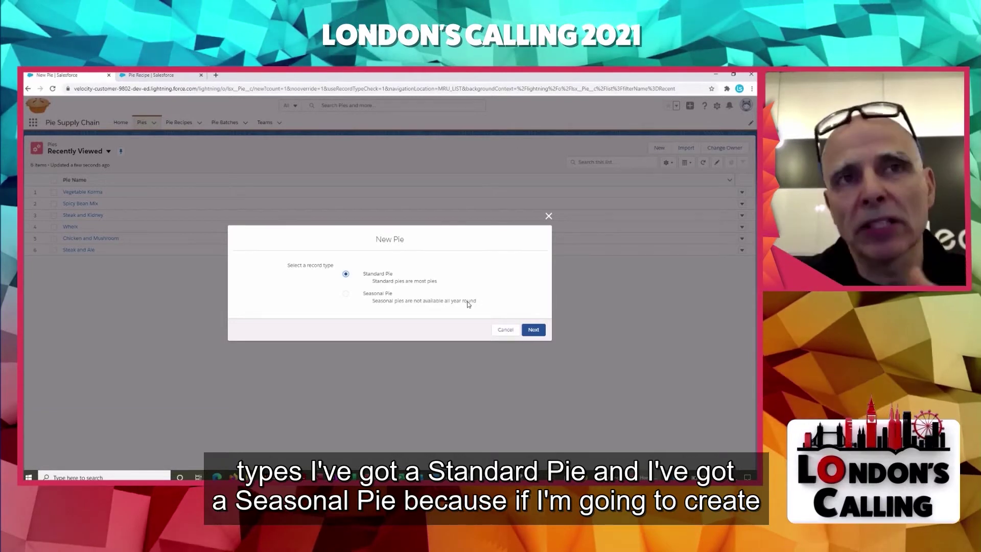
pyautogui.click(534, 330)
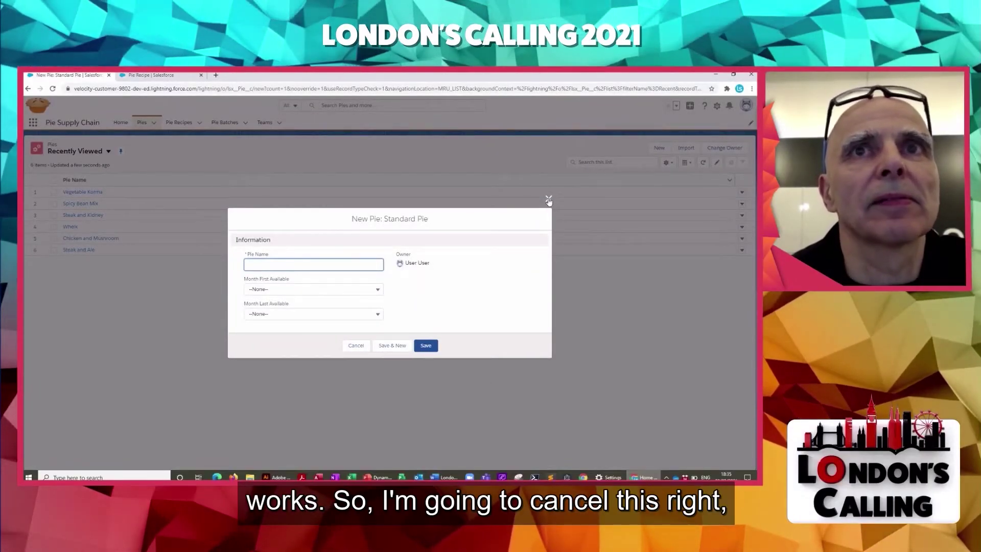
pyautogui.click(356, 345)
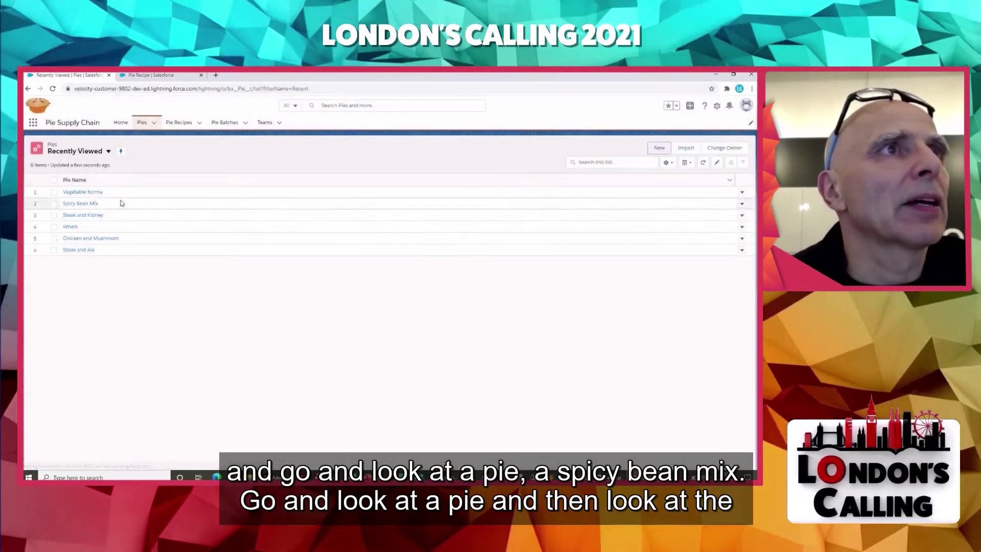
# Step: Open the Spicy Bean Mix pie record and edit its page in the Lightning App Builder
pyautogui.click(84, 204)
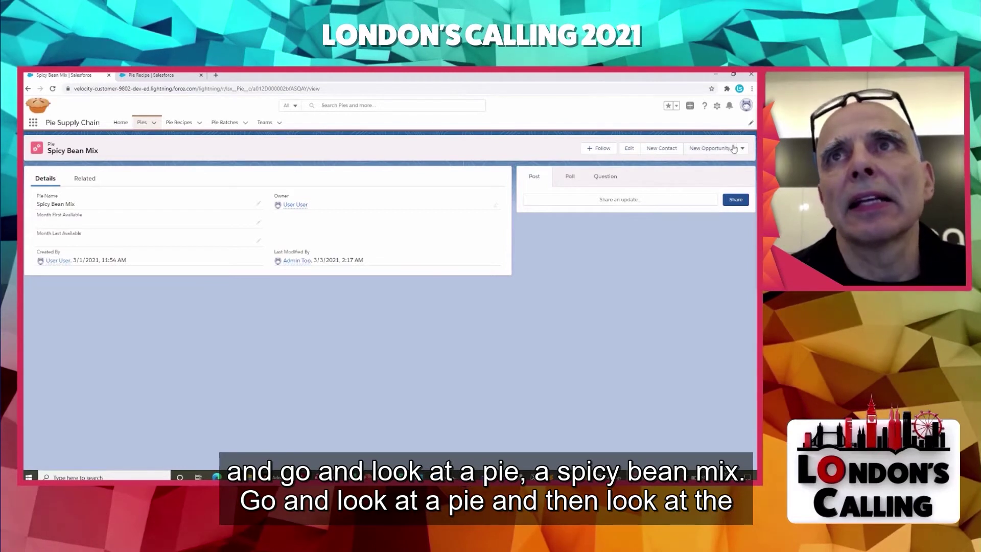
pyautogui.click(716, 107)
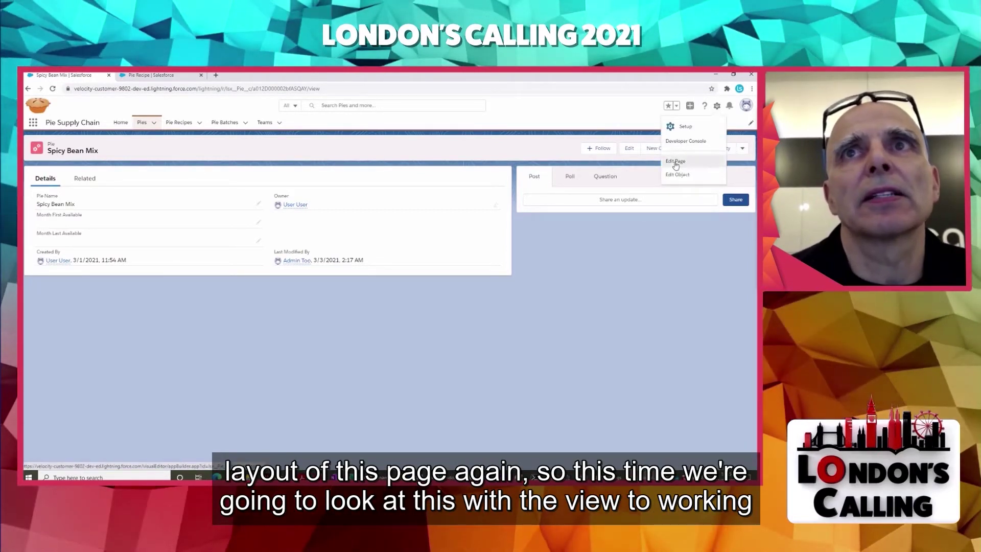
pyautogui.click(676, 161)
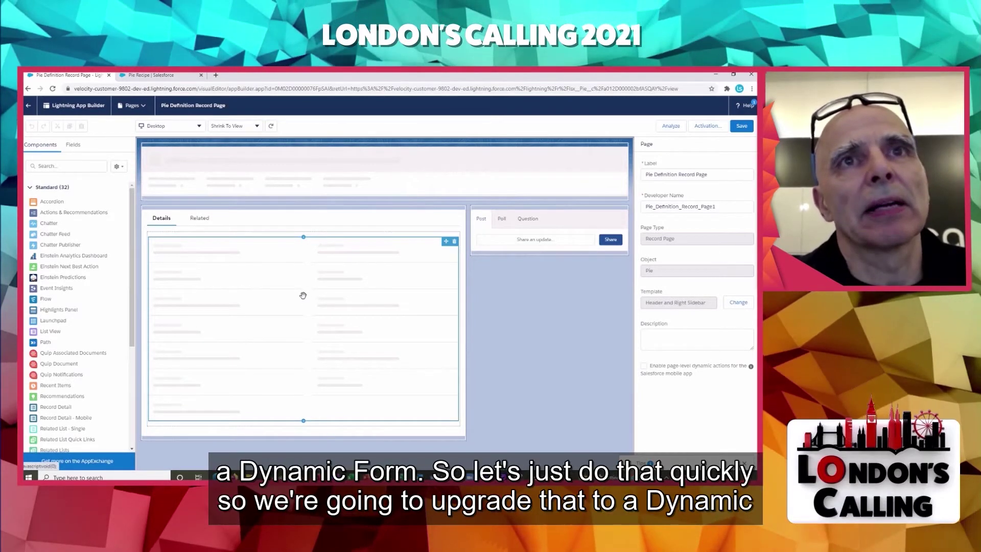
# Step: Upgrade the pie page's Record Detail component to Dynamic Forms from Pie Layout without Accordion migration
pyautogui.click(274, 243)
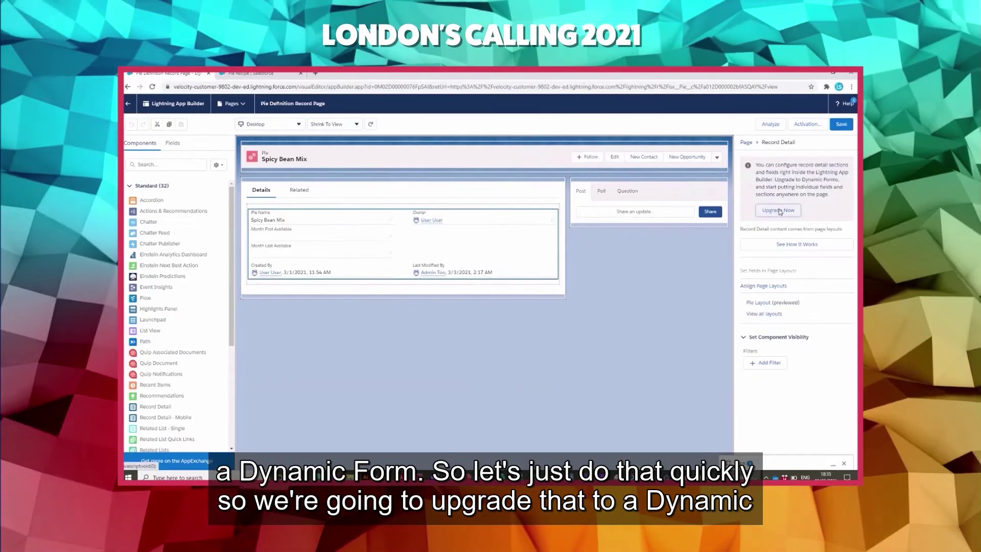
pyautogui.click(678, 211)
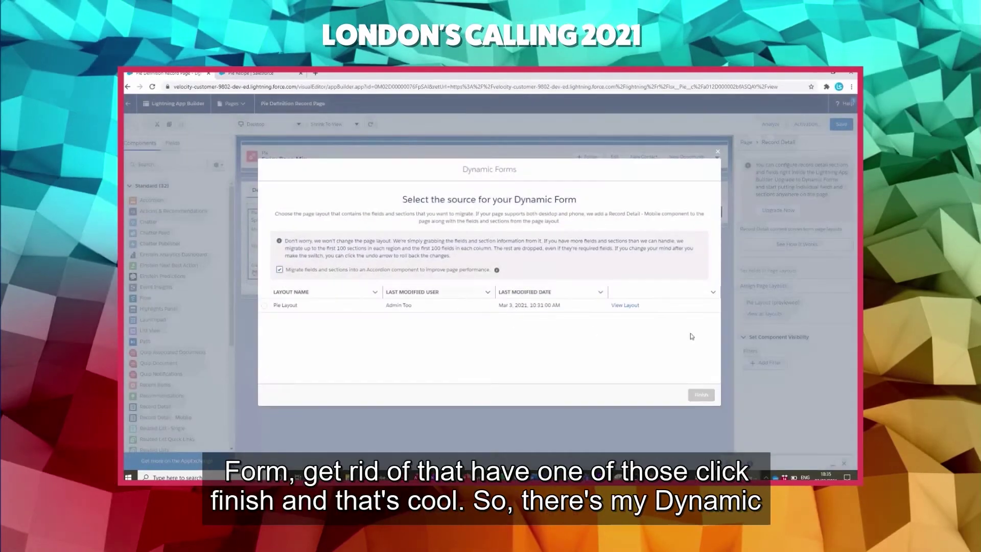
pyautogui.click(279, 269)
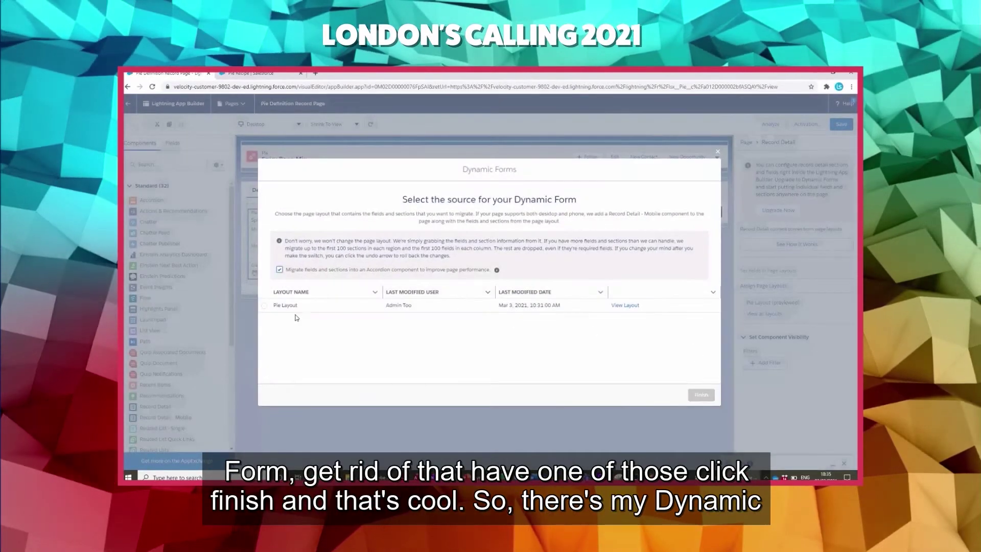
pyautogui.click(265, 306)
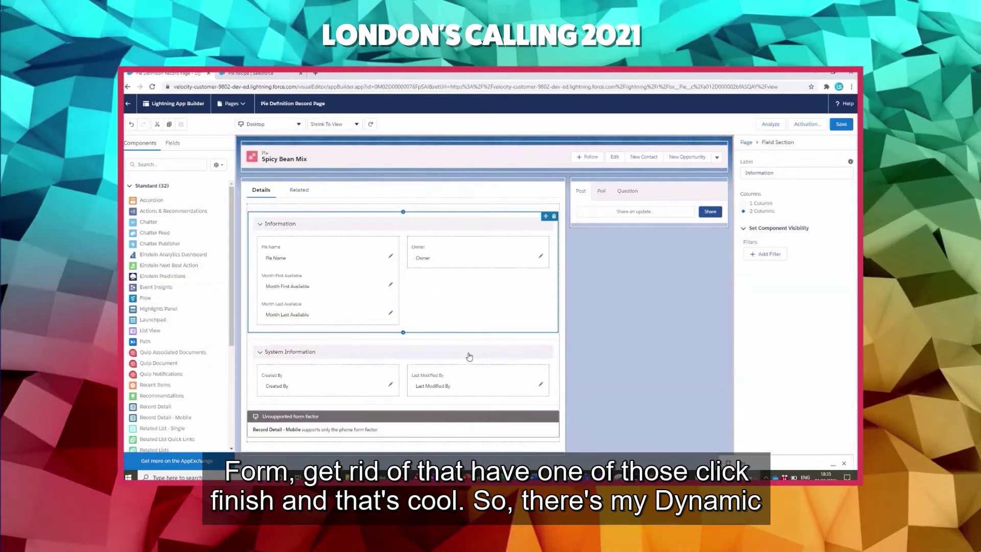
# Step: Add a visibility filter to the Month First Available field and set its filter type to Advanced
pyautogui.click(294, 286)
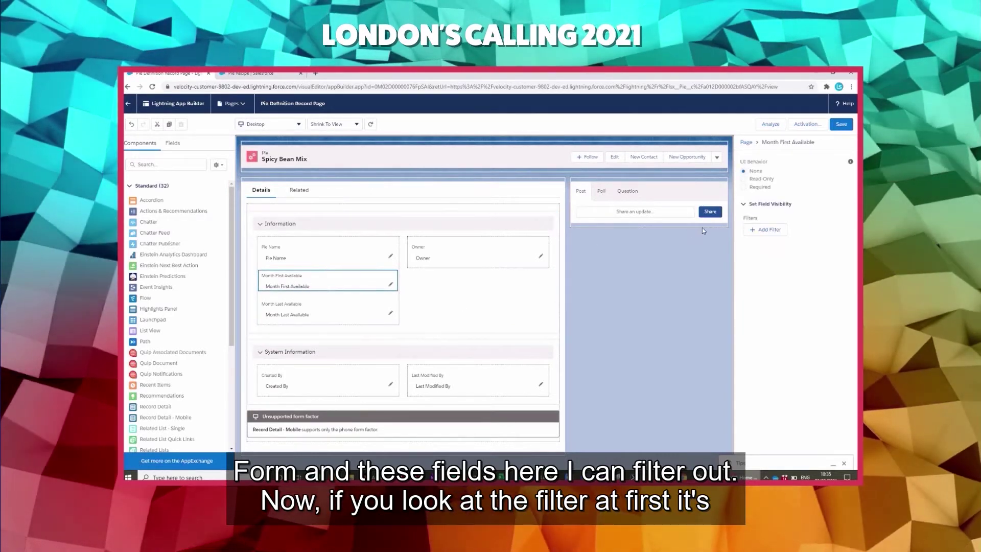
pyautogui.click(768, 230)
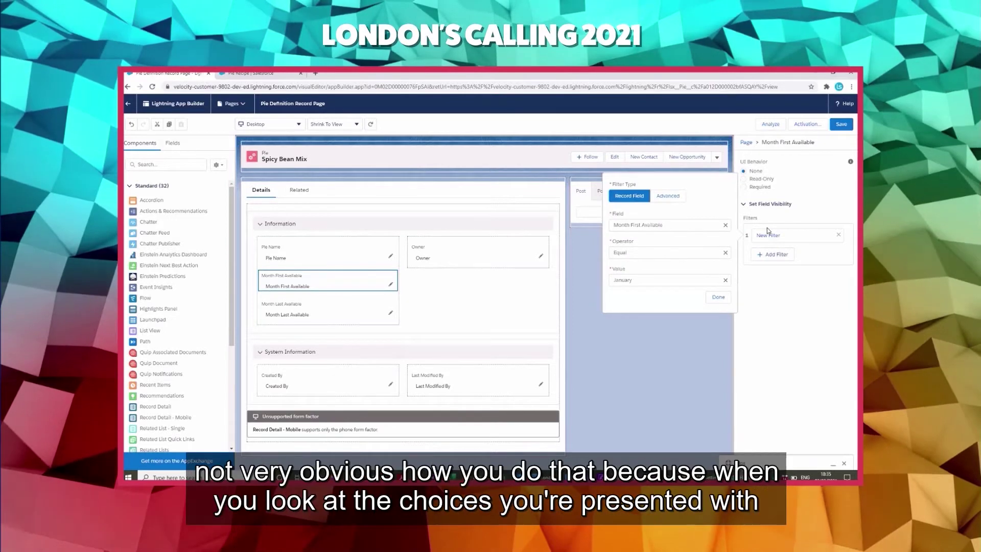
pyautogui.click(726, 225)
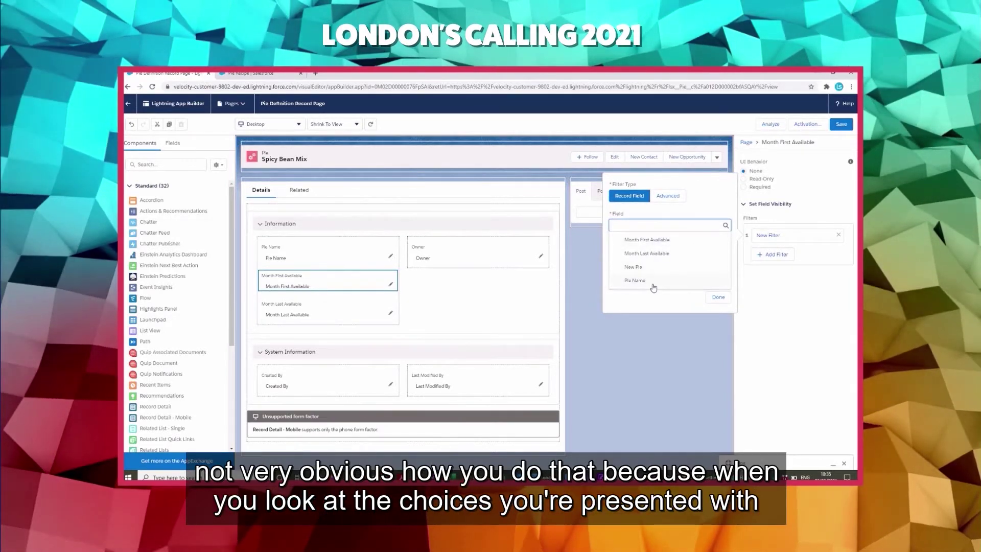
pyautogui.click(662, 196)
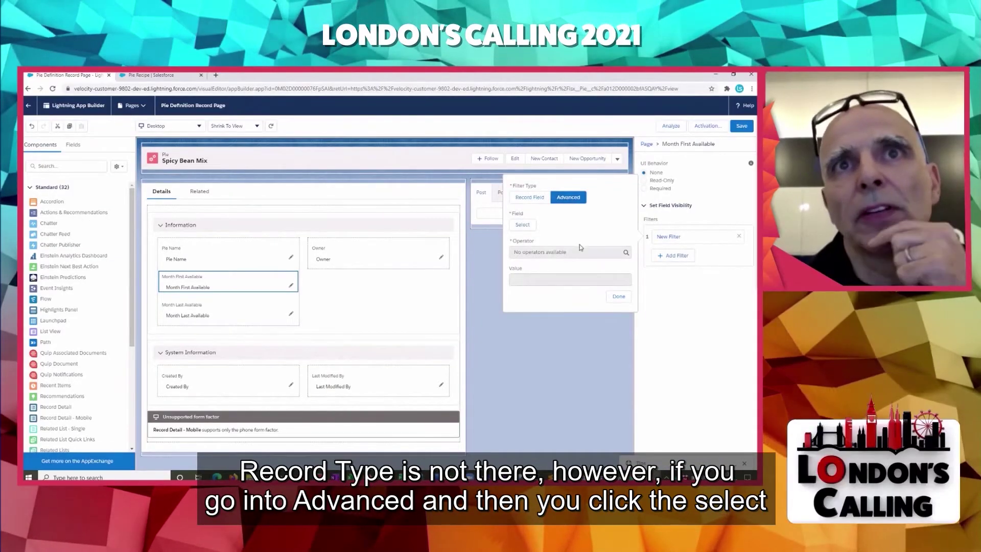
# Step: Choose Record > Record Type > Record Type Name as the field for the Month First Available filter
pyautogui.click(523, 225)
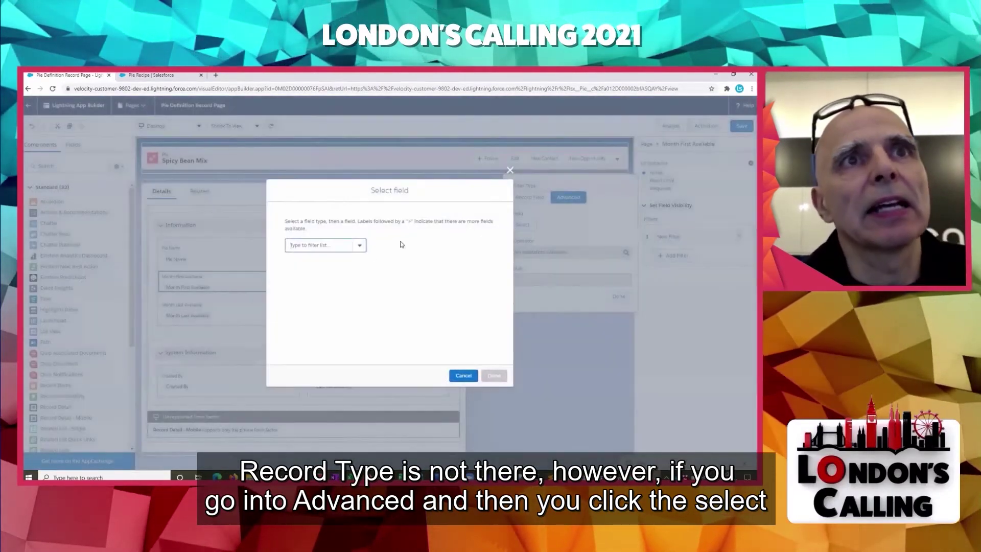
pyautogui.click(332, 245)
pyautogui.click(311, 288)
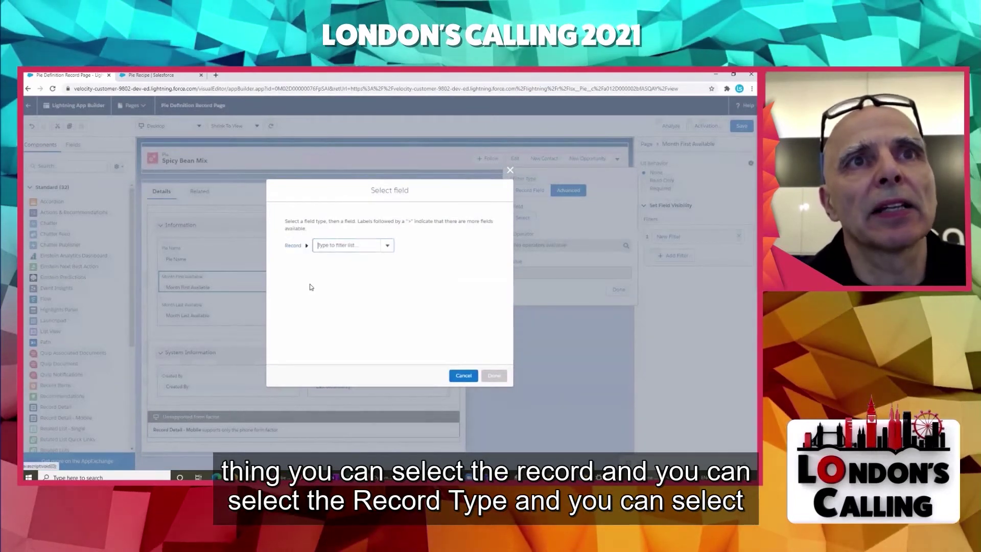
pyautogui.click(388, 246)
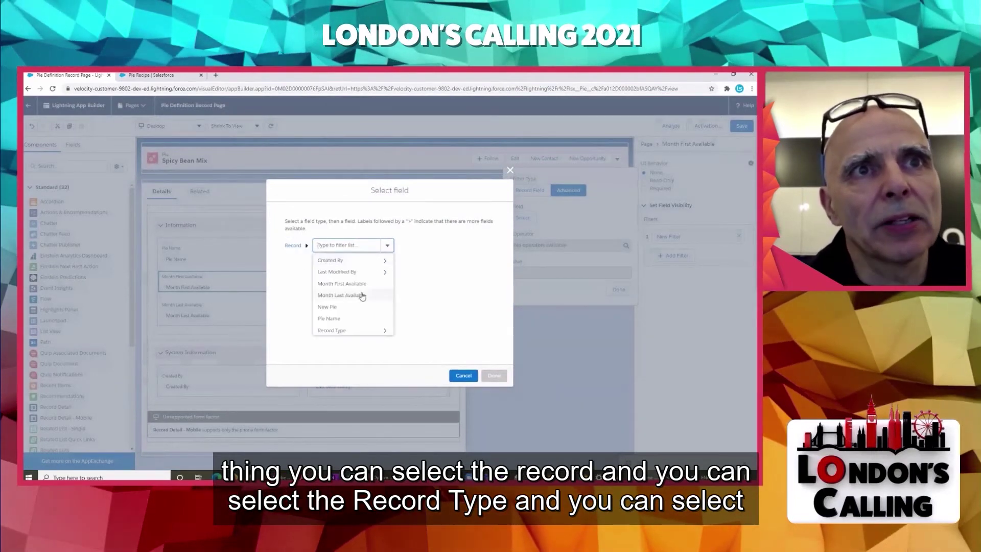
pyautogui.click(340, 331)
pyautogui.click(428, 245)
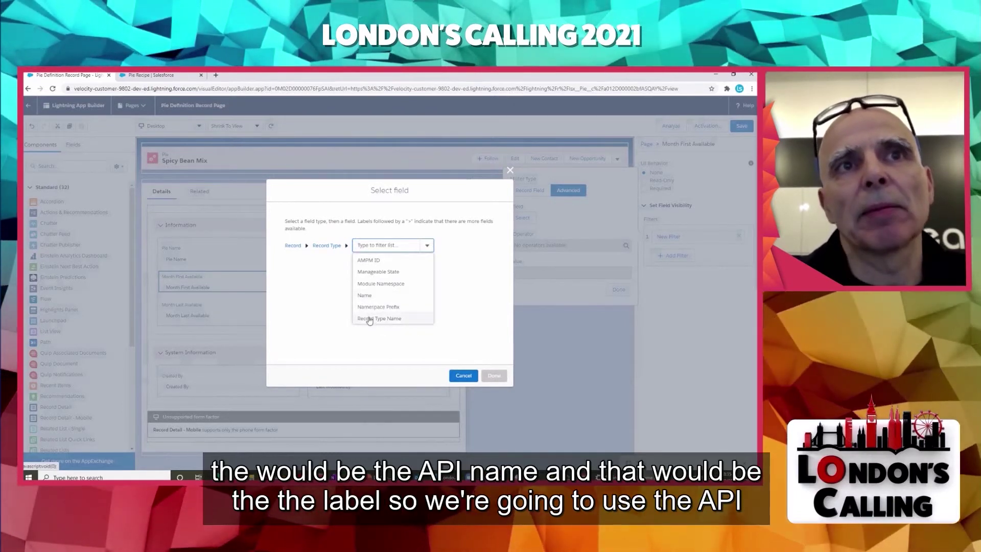
pyautogui.click(369, 319)
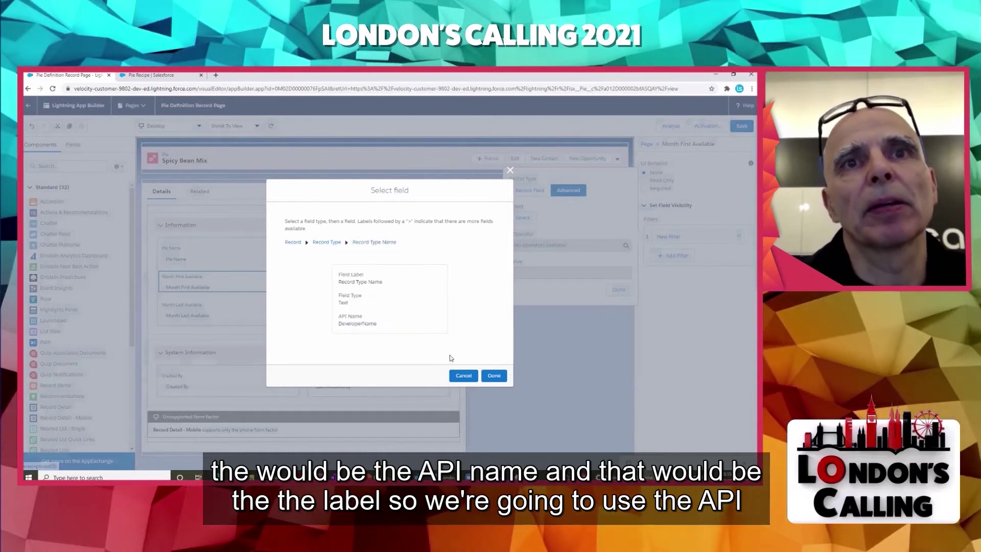
pyautogui.click(494, 376)
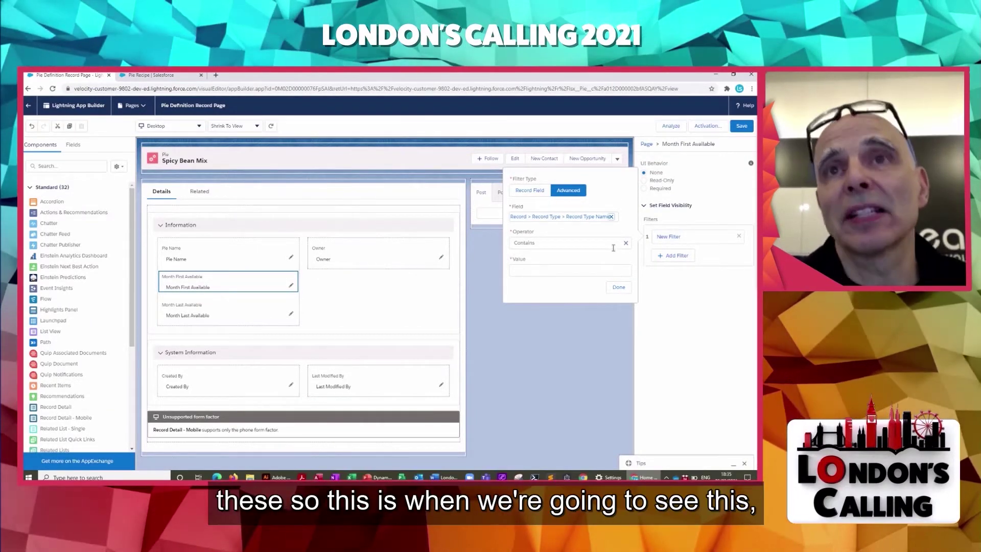
# Step: Set the Month First Available filter's operator to Equal and its value to SeasonalPie, and finish the filter
pyautogui.click(613, 244)
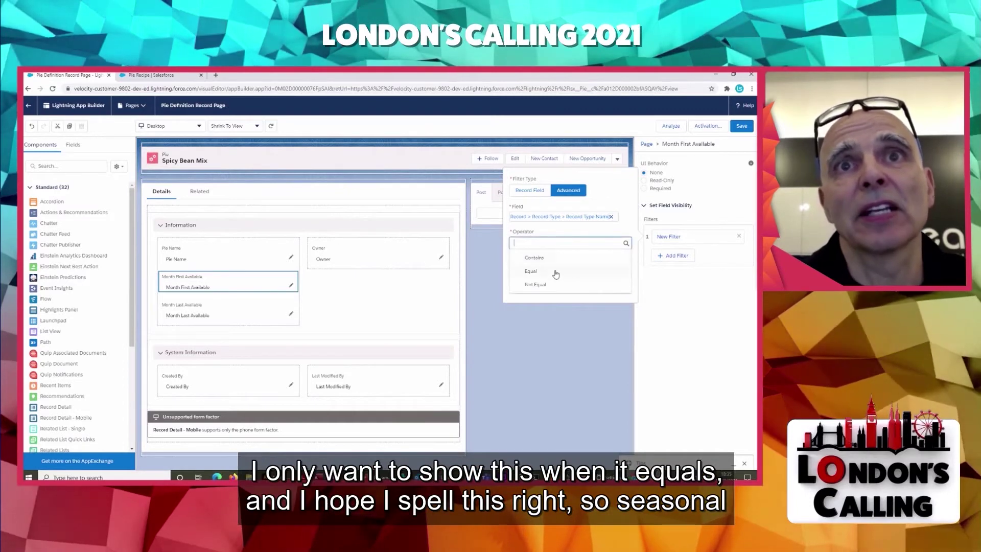
pyautogui.click(531, 271)
pyautogui.click(531, 270)
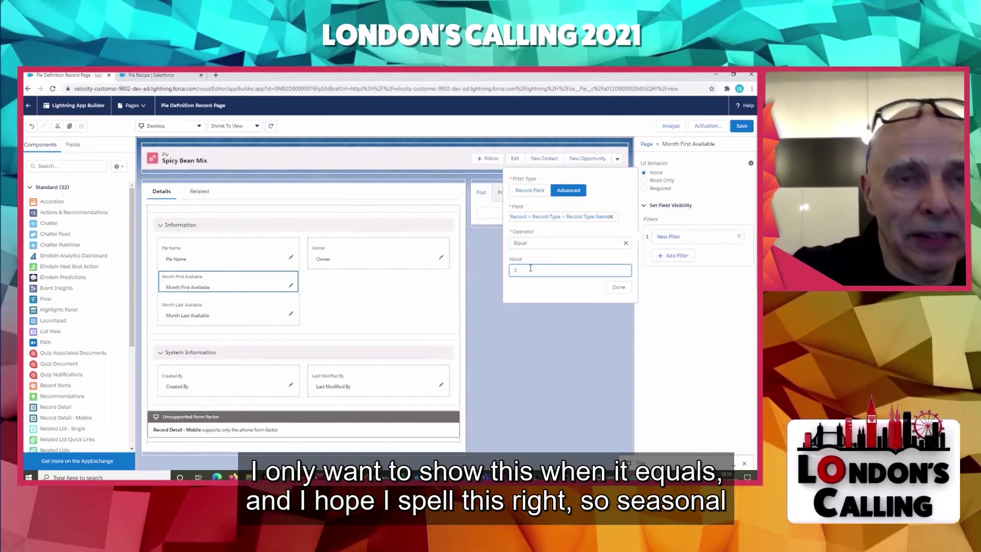
pyautogui.write('Seaso')
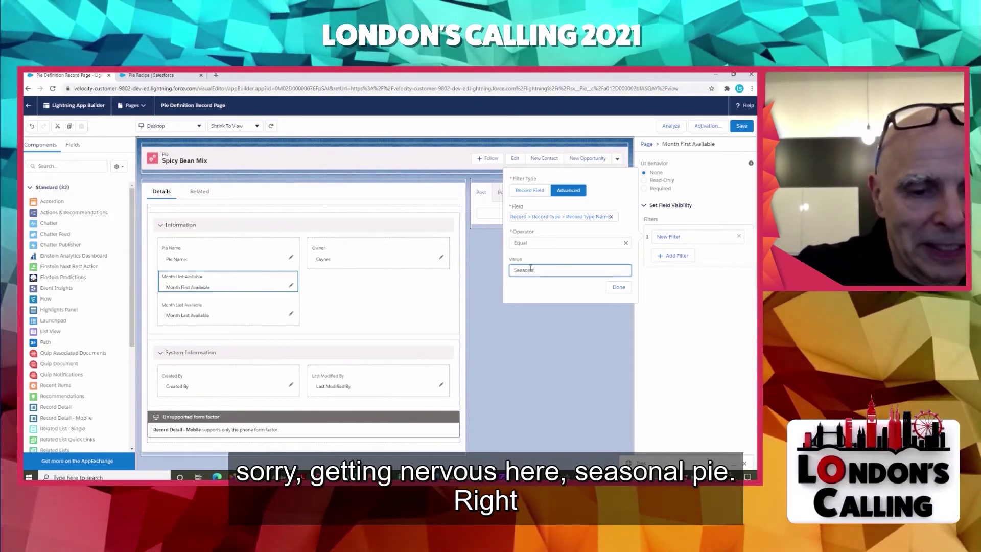
pyautogui.write('nalPie')
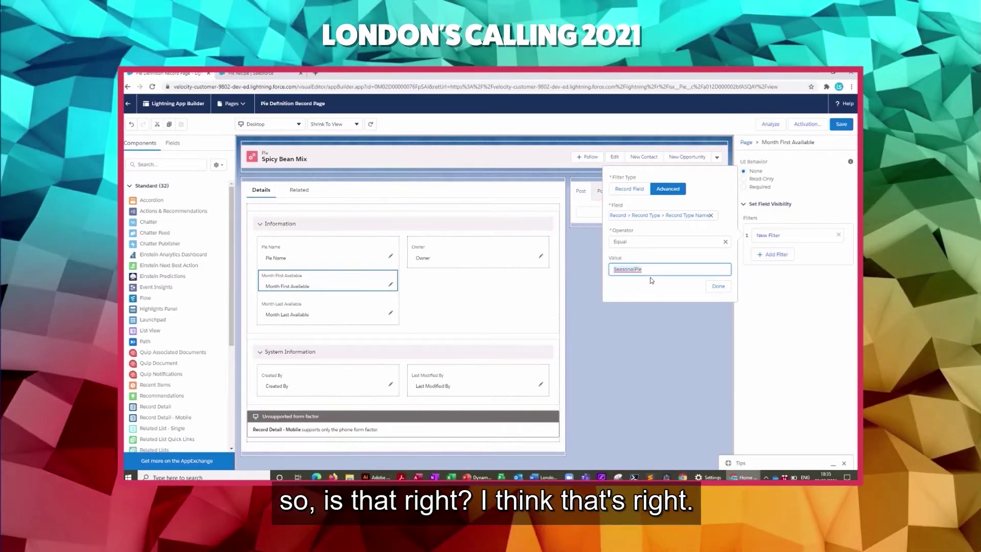
pyautogui.click(718, 285)
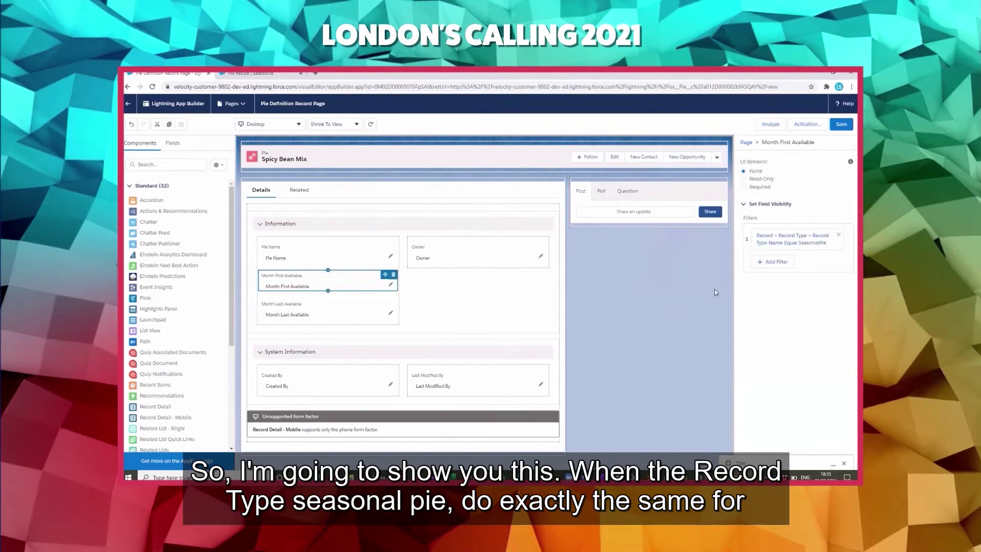
# Step: Add a visibility filter of type Advanced to the Month Last Available field
pyautogui.click(388, 314)
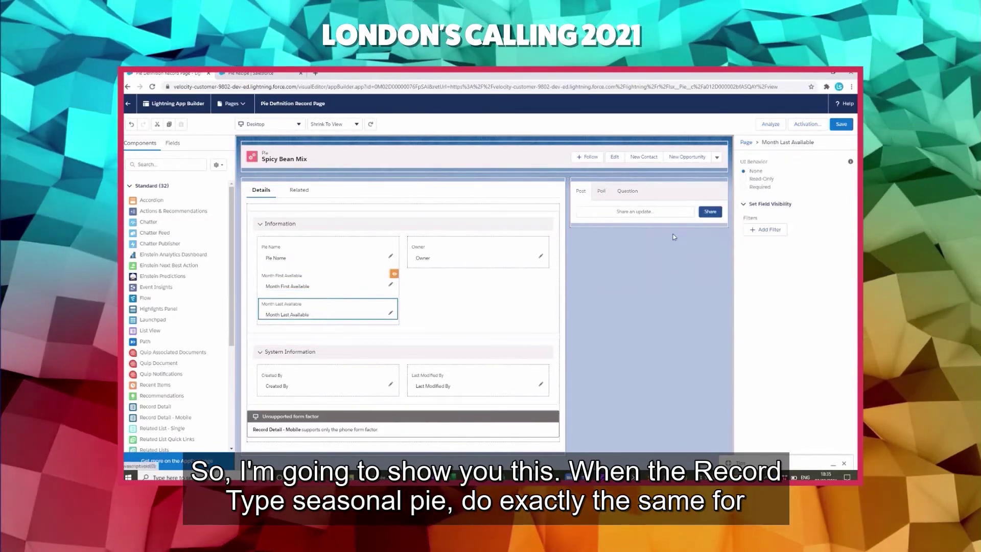
pyautogui.click(764, 231)
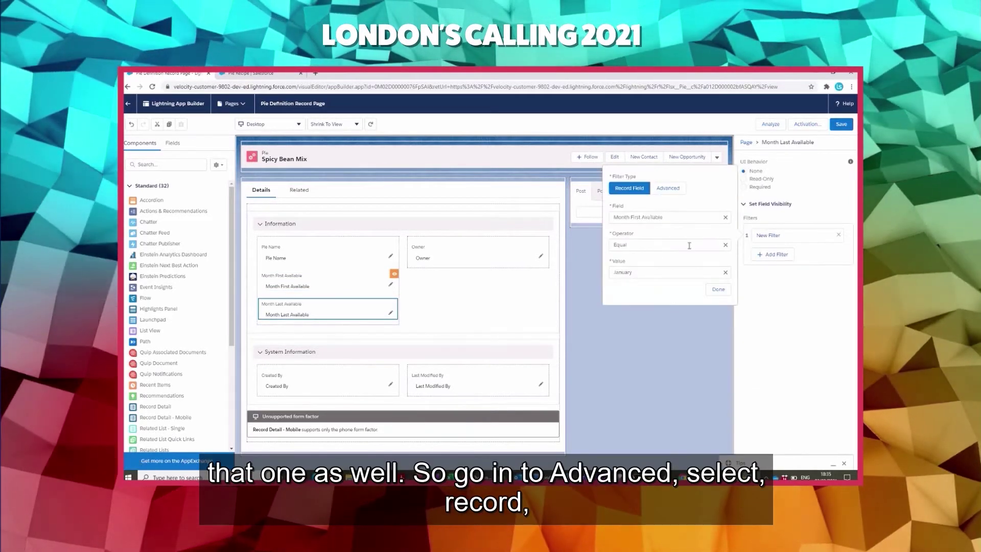
pyautogui.click(725, 218)
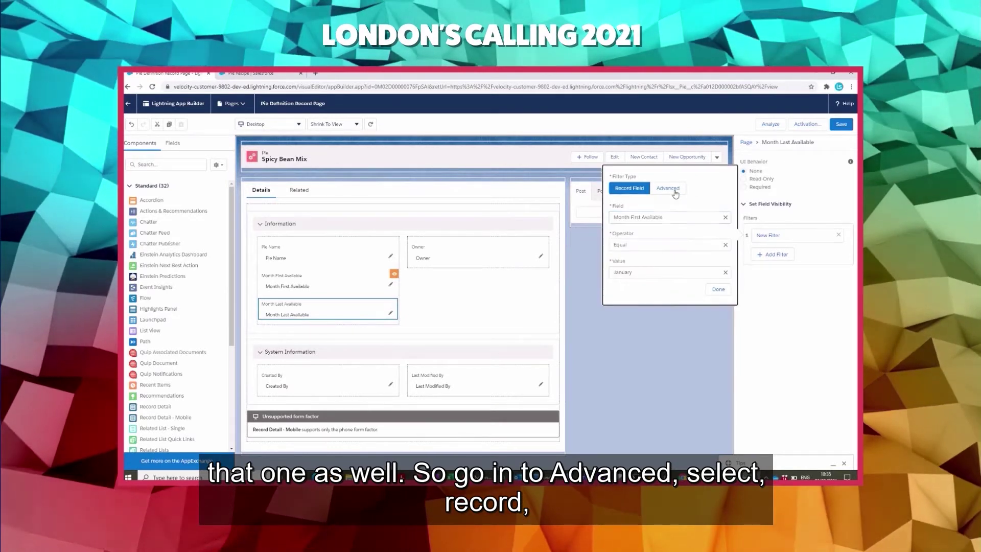
pyautogui.click(668, 188)
# Step: Choose Record > Record Type > Record Type Name as the field for the Month Last Available filter
pyautogui.click(622, 215)
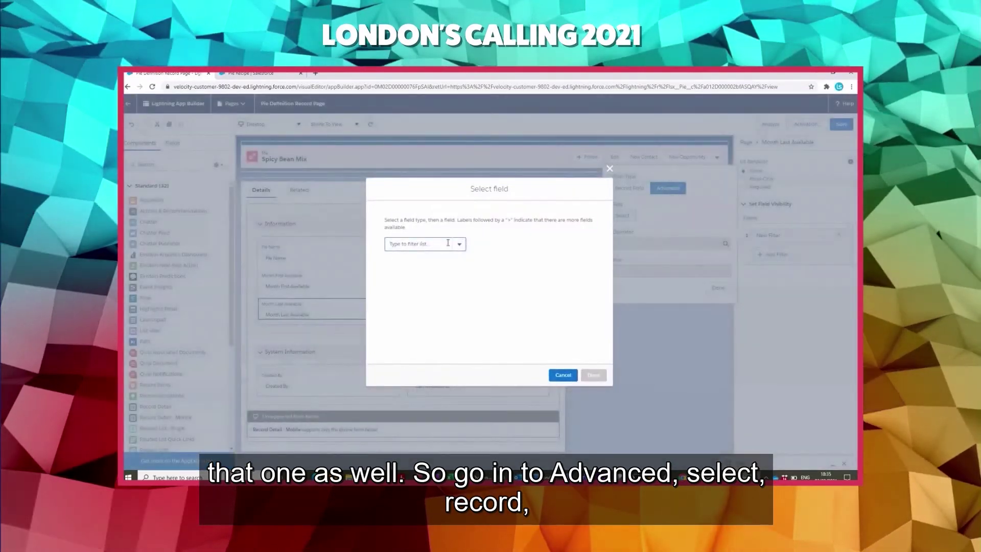
pyautogui.click(424, 244)
pyautogui.click(417, 284)
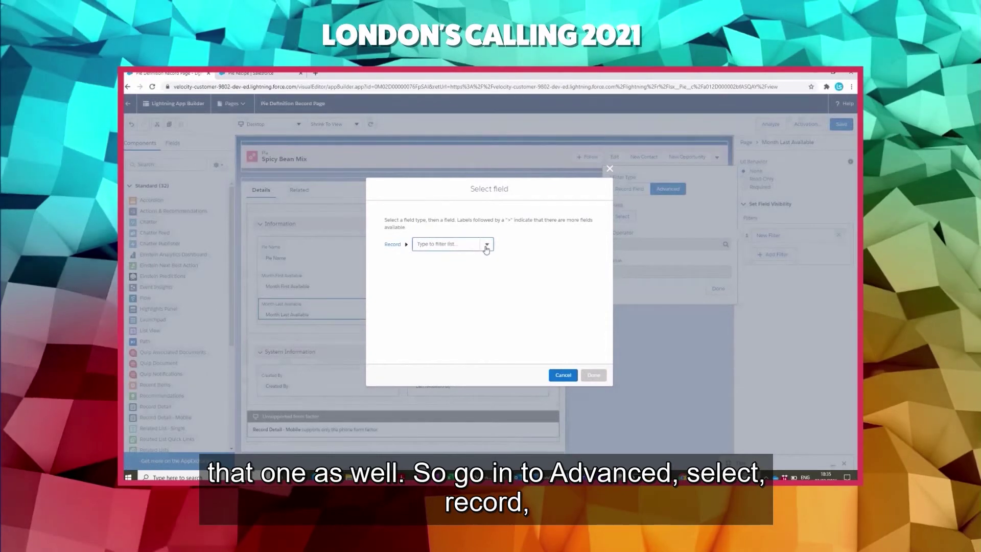
pyautogui.click(486, 244)
pyautogui.click(432, 329)
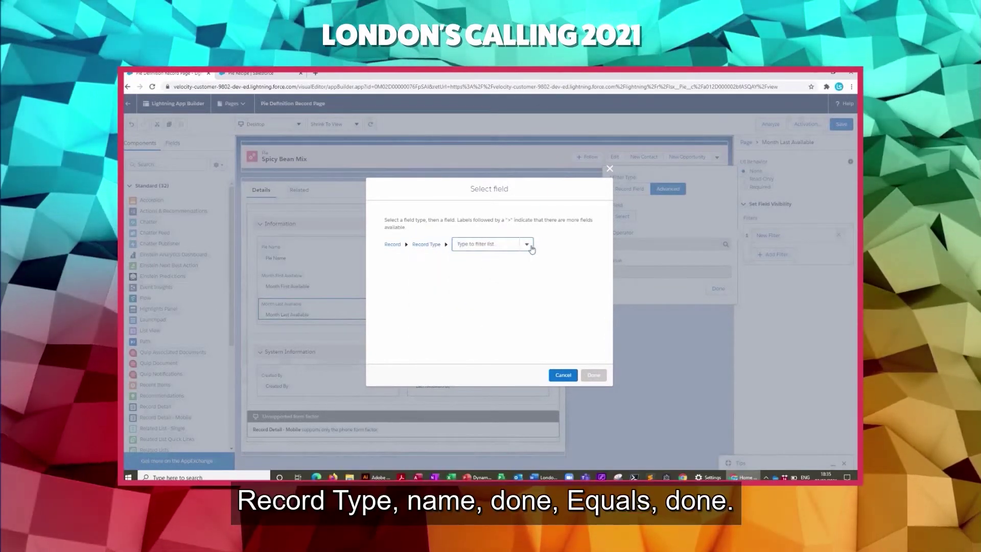
pyautogui.click(527, 244)
pyautogui.click(483, 318)
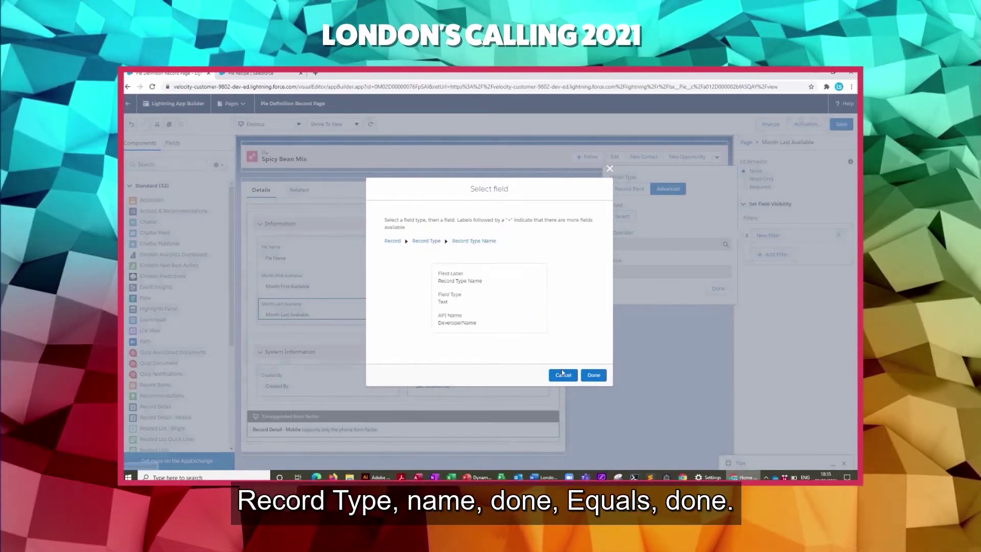
pyautogui.click(593, 375)
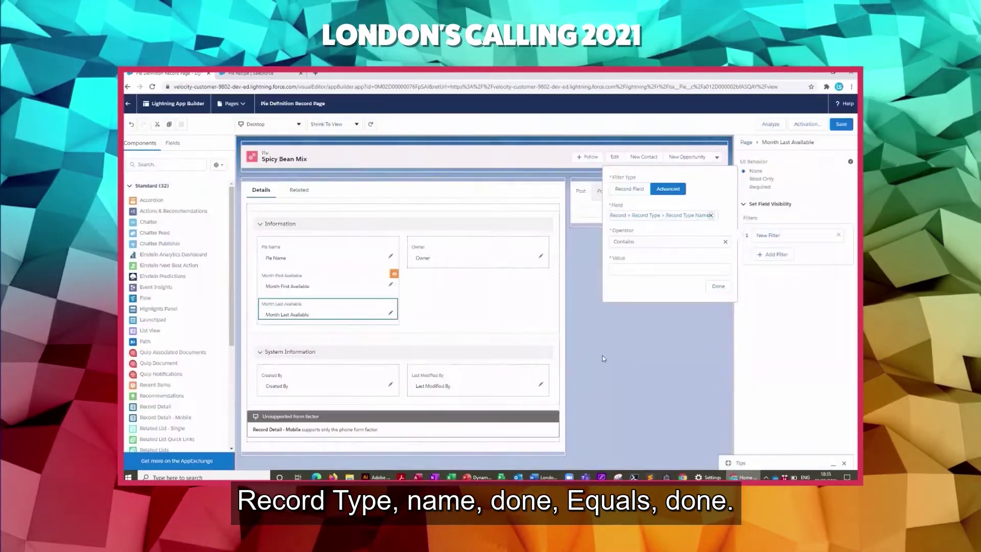
# Step: Set the Month Last Available filter to Equal SeasonalPie and save the pie record page
pyautogui.click(652, 238)
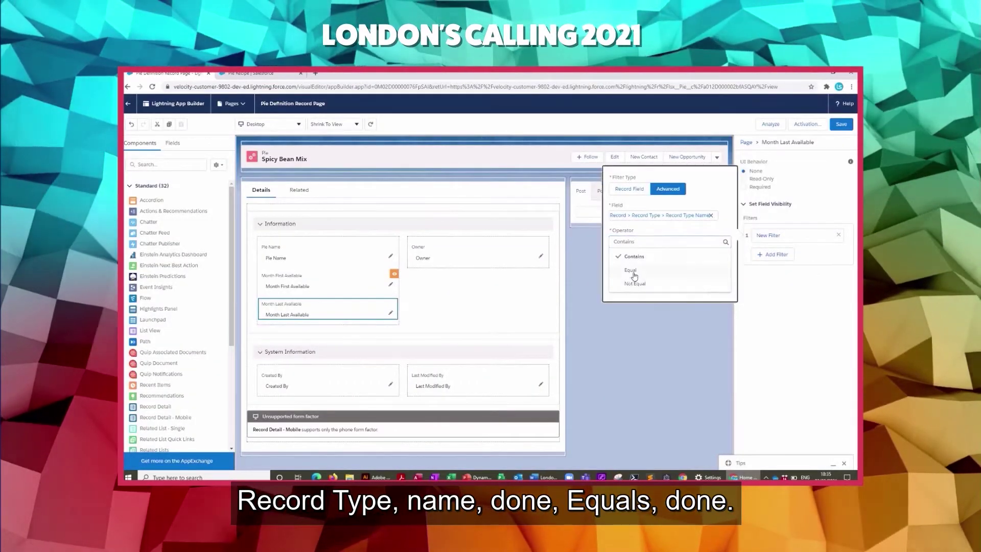
pyautogui.click(634, 277)
pyautogui.write('SeasonalPie')
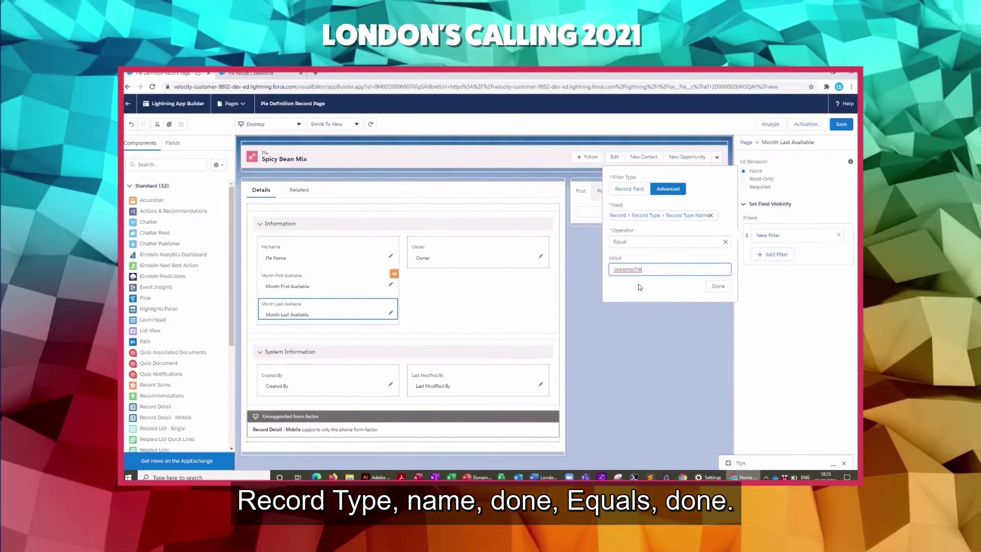
pyautogui.click(718, 286)
pyautogui.click(842, 128)
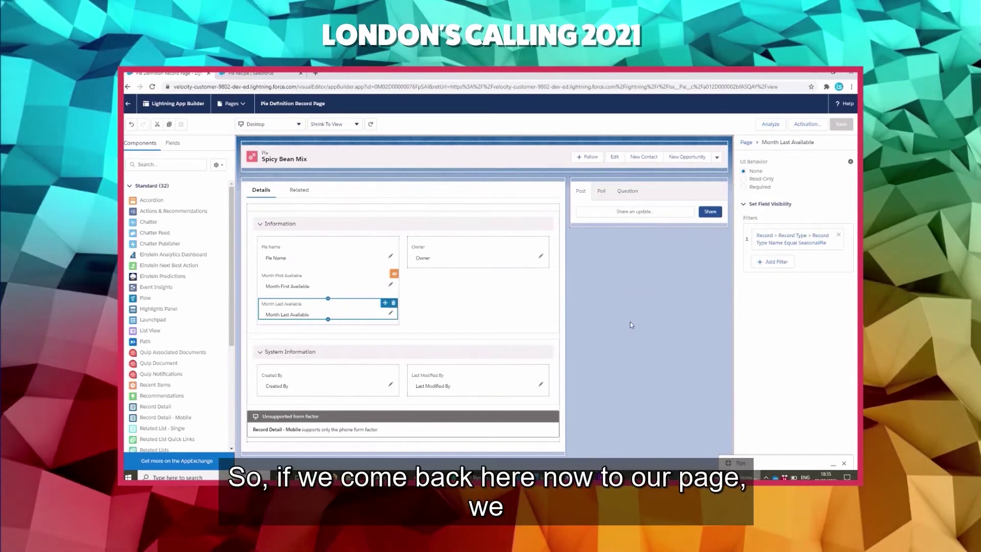
# Step: Return to the Spicy Bean Mix record and check the fields on the new Standard Pie form without creating a record
pyautogui.click(129, 106)
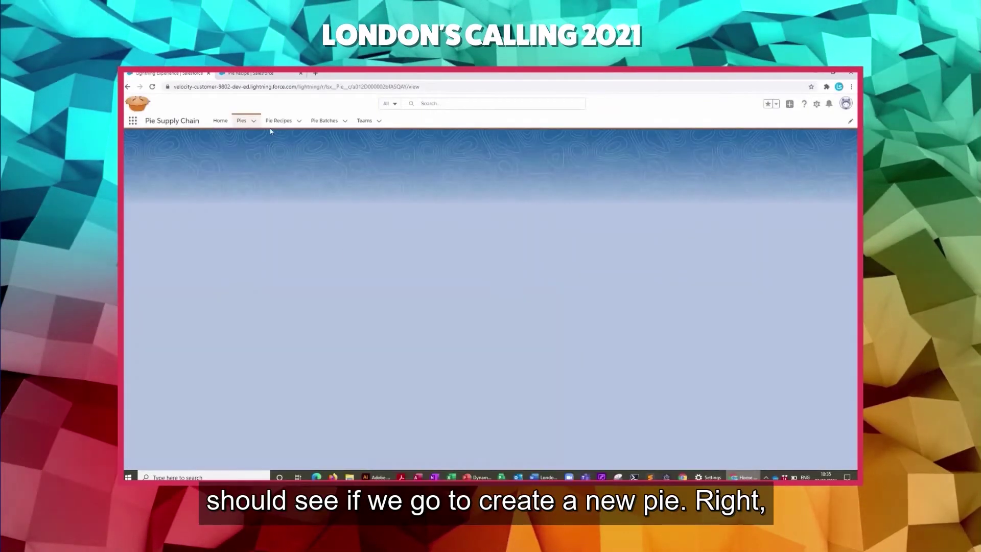
pyautogui.click(254, 123)
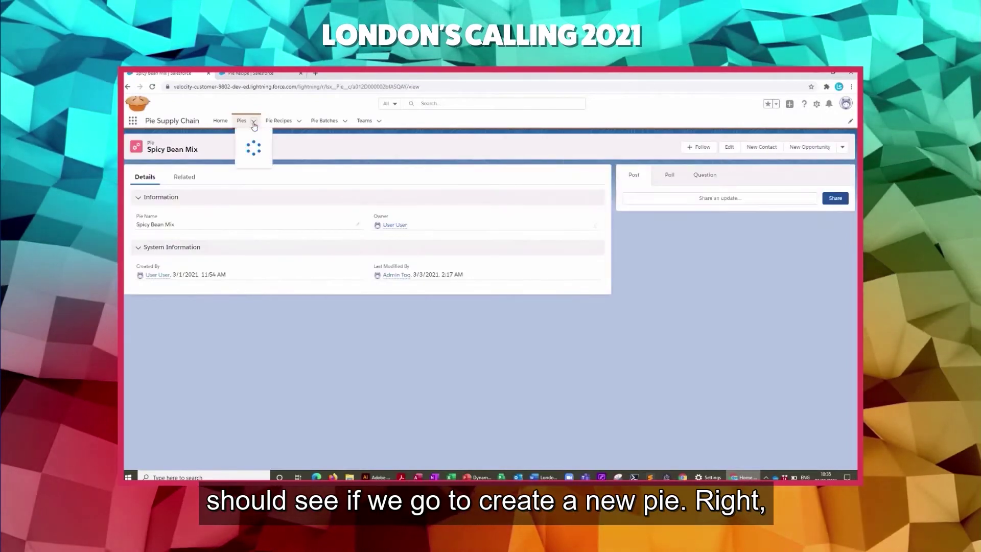
pyautogui.click(228, 135)
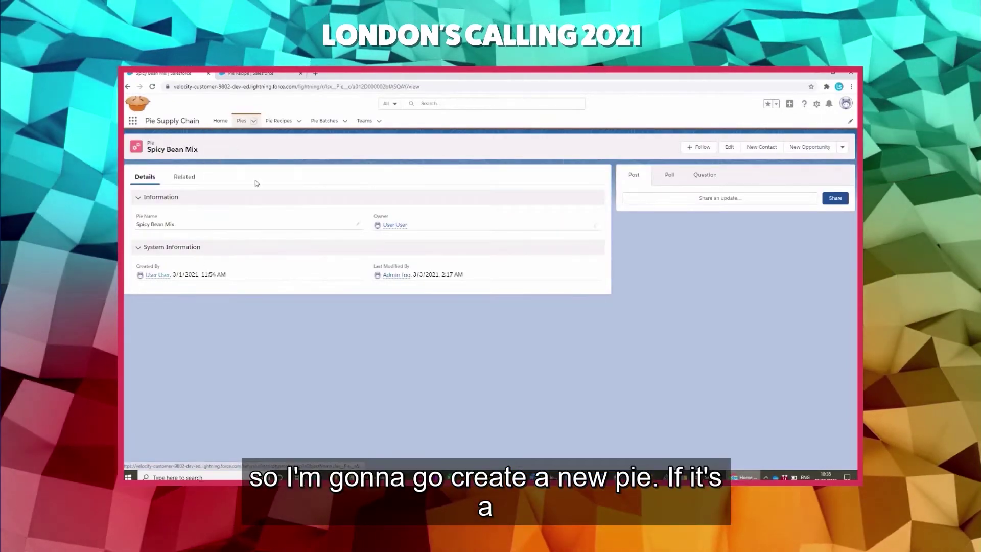
pyautogui.click(633, 329)
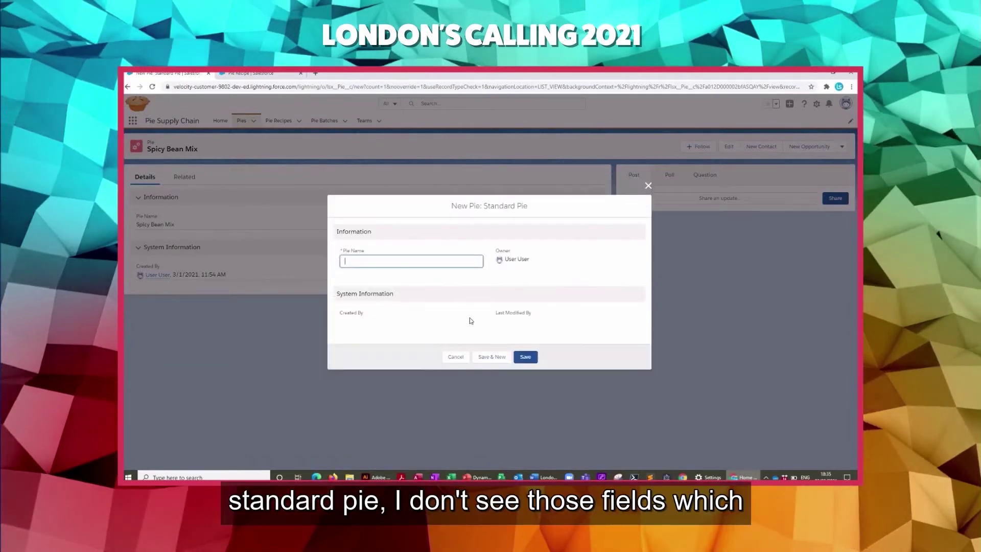
pyautogui.click(649, 186)
# Step: Check the fields offered on the new Seasonal Pie form, and cancel without creating a record
pyautogui.click(254, 121)
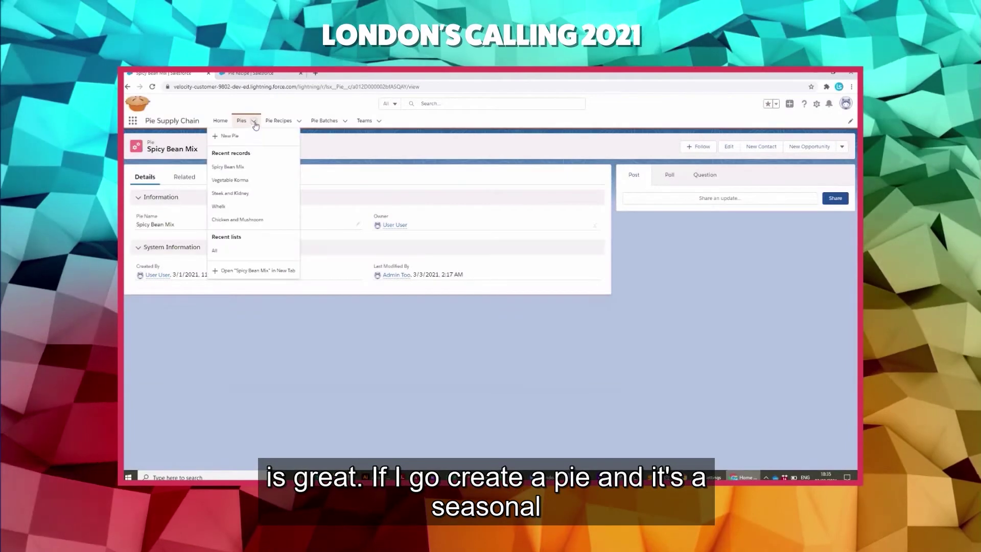
pyautogui.click(228, 139)
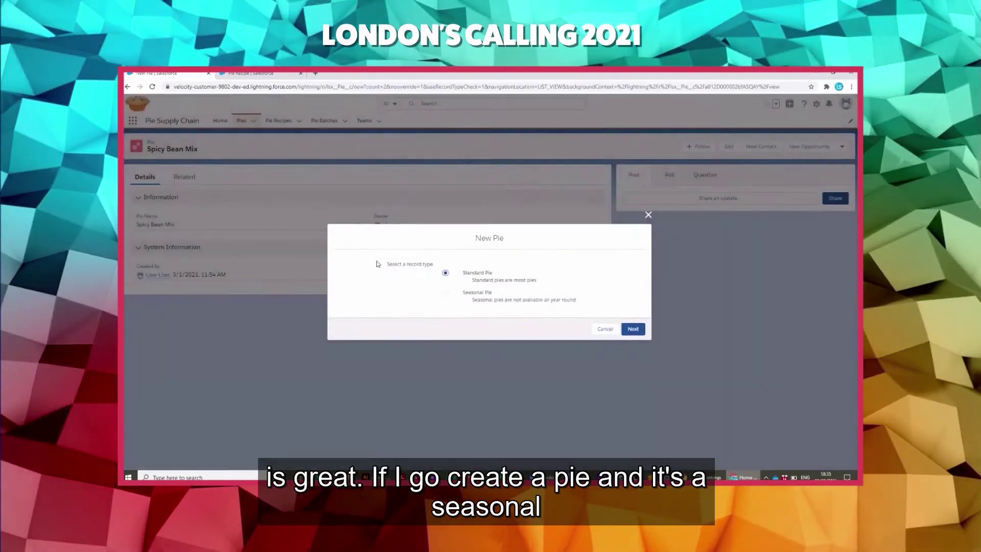
pyautogui.click(446, 292)
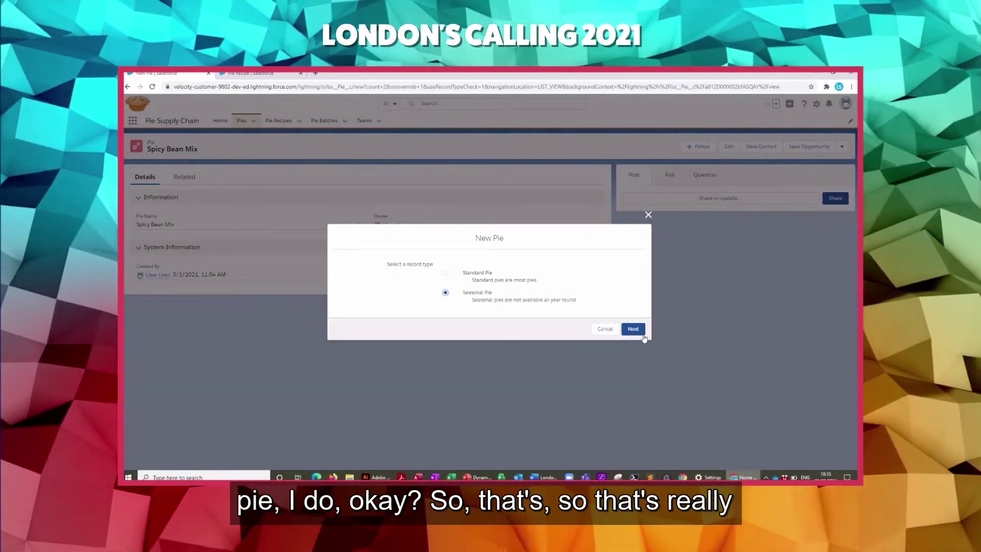
pyautogui.click(633, 330)
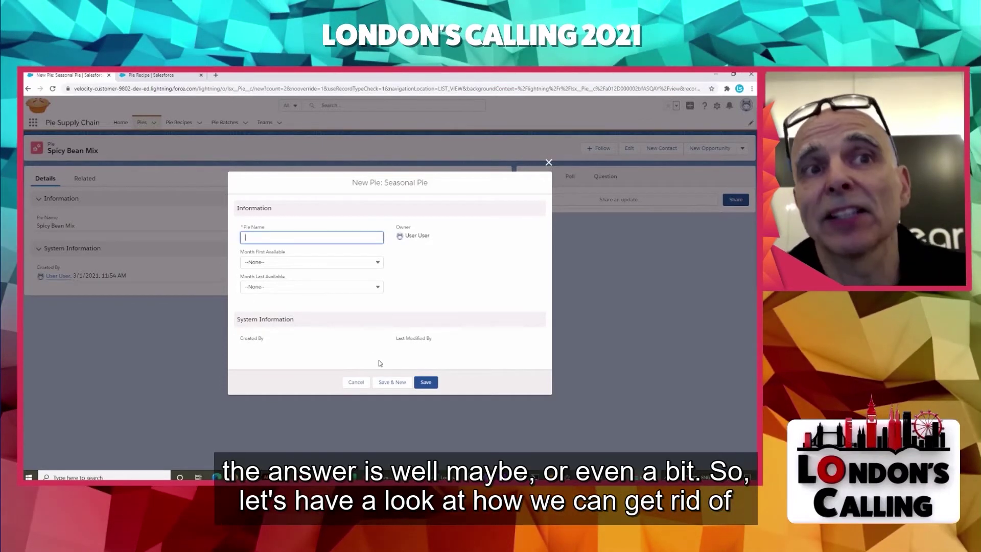
pyautogui.click(356, 383)
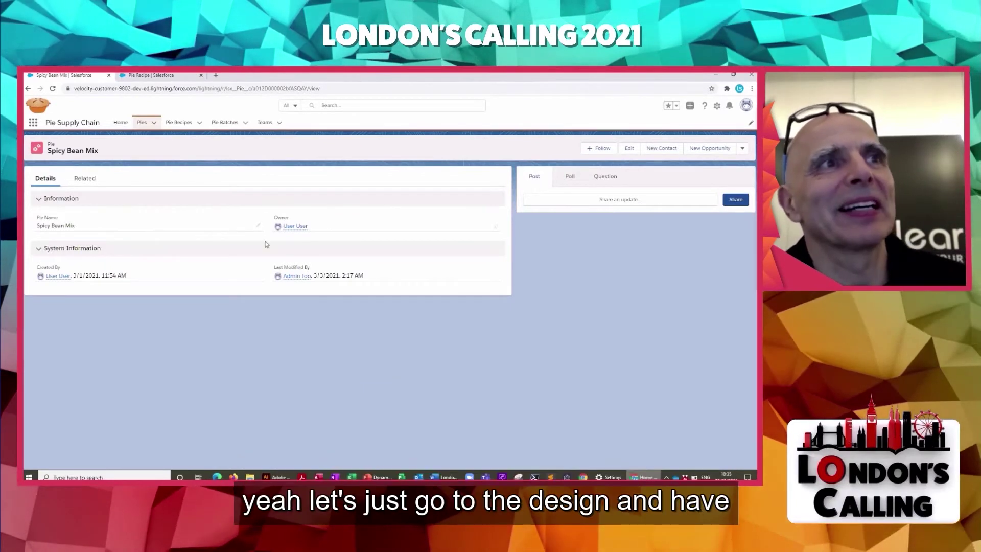
# Step: Open the Pie record page for editing and add a visibility filter to the System Information section
pyautogui.click(715, 107)
pyautogui.click(671, 160)
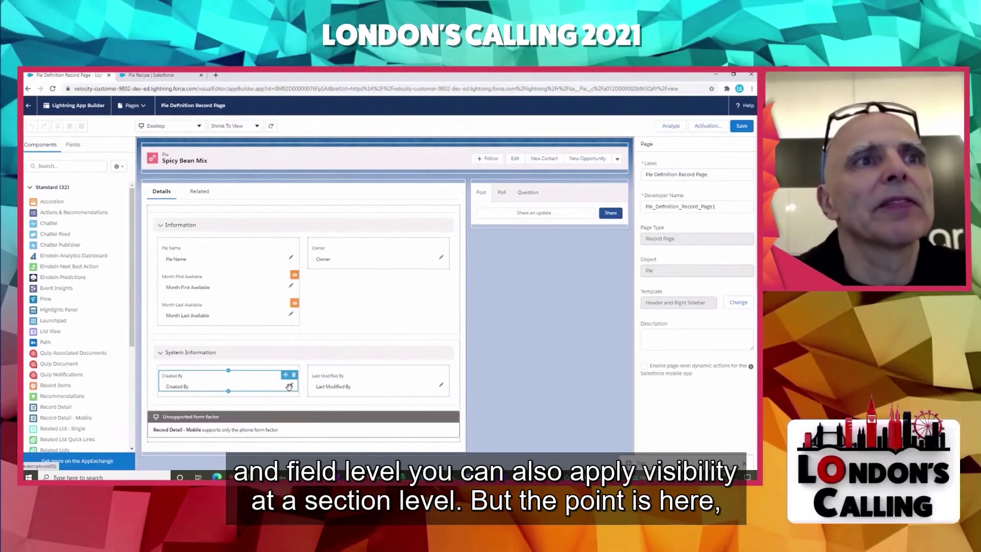
pyautogui.click(237, 361)
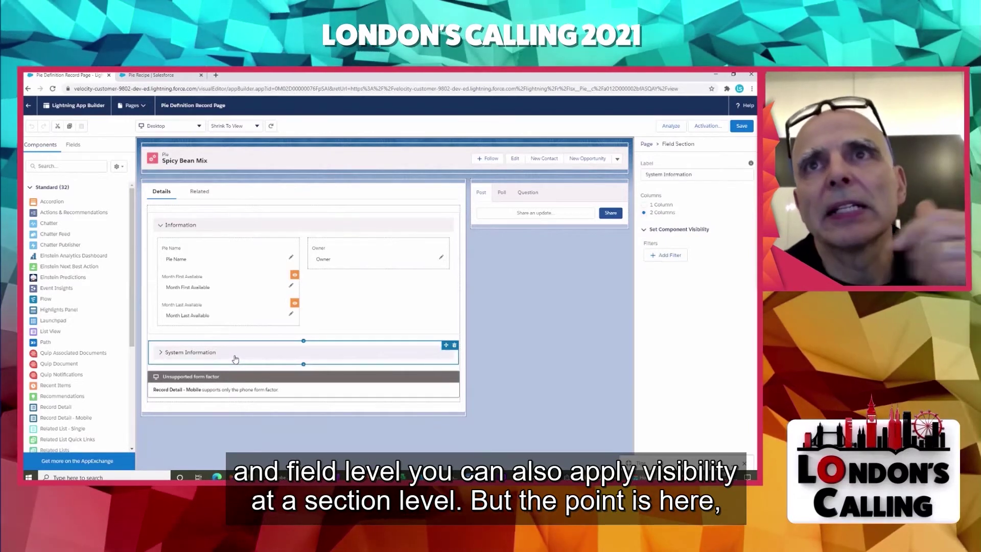
pyautogui.click(667, 255)
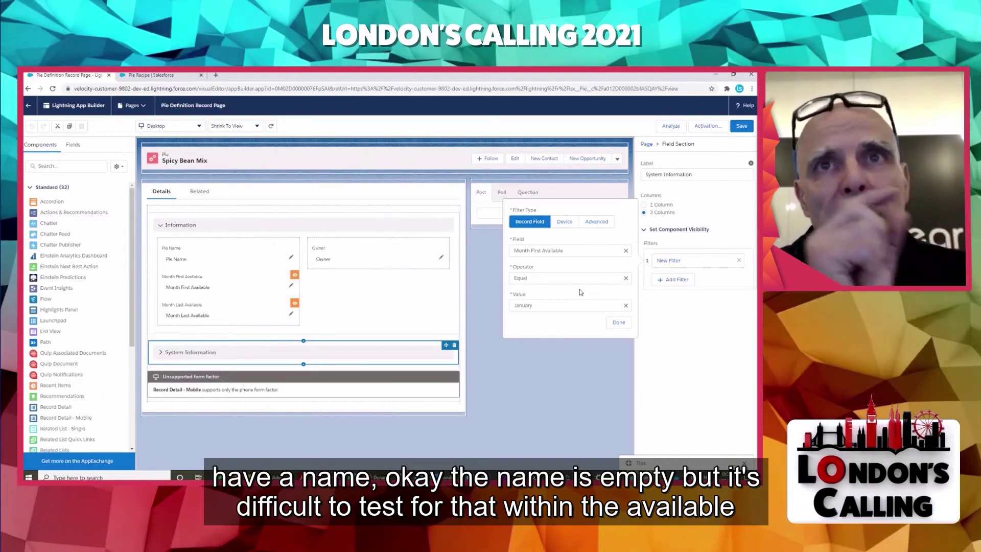
# Step: Set the System Information section's filter to New Pie Equal False and save the page
pyautogui.click(575, 251)
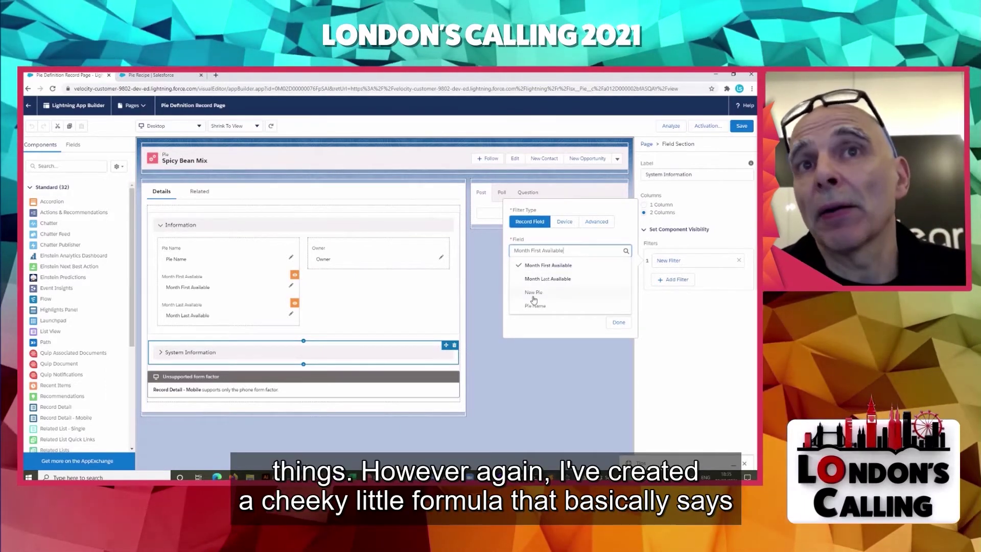
pyautogui.click(534, 295)
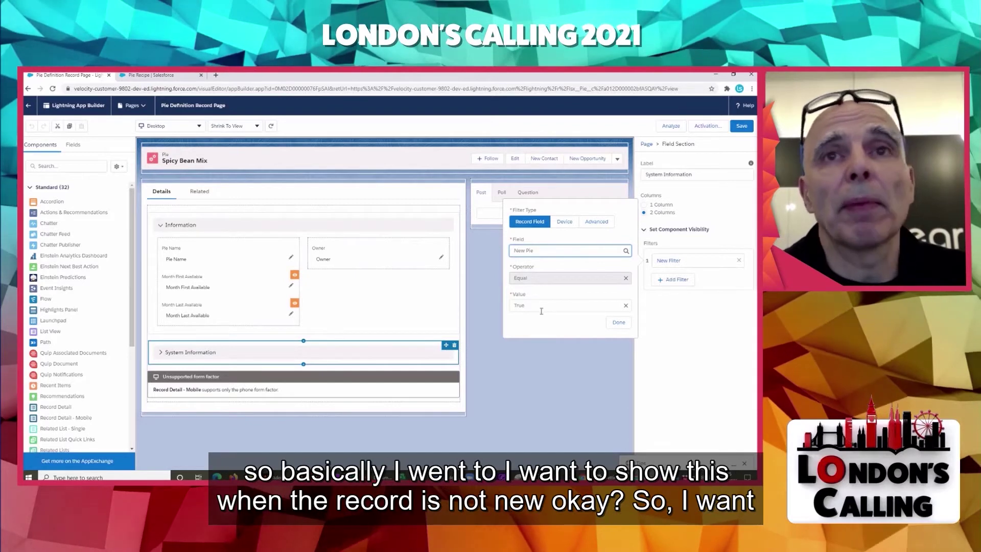
pyautogui.click(625, 307)
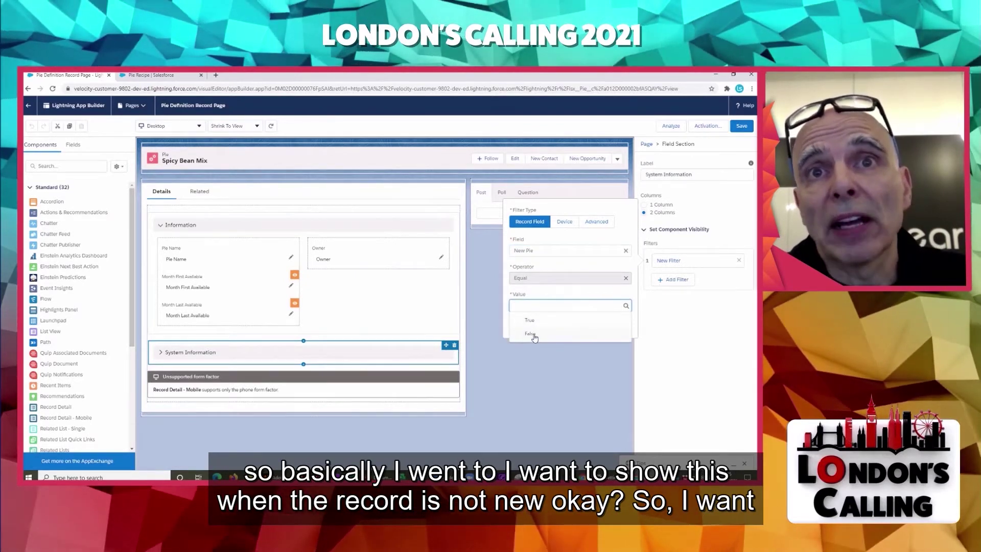
pyautogui.click(534, 335)
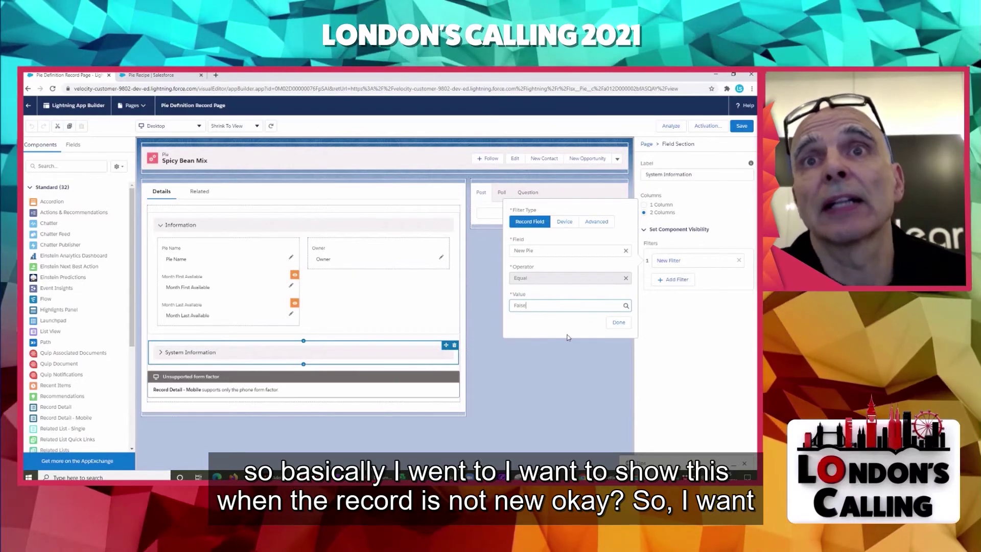
pyautogui.click(620, 324)
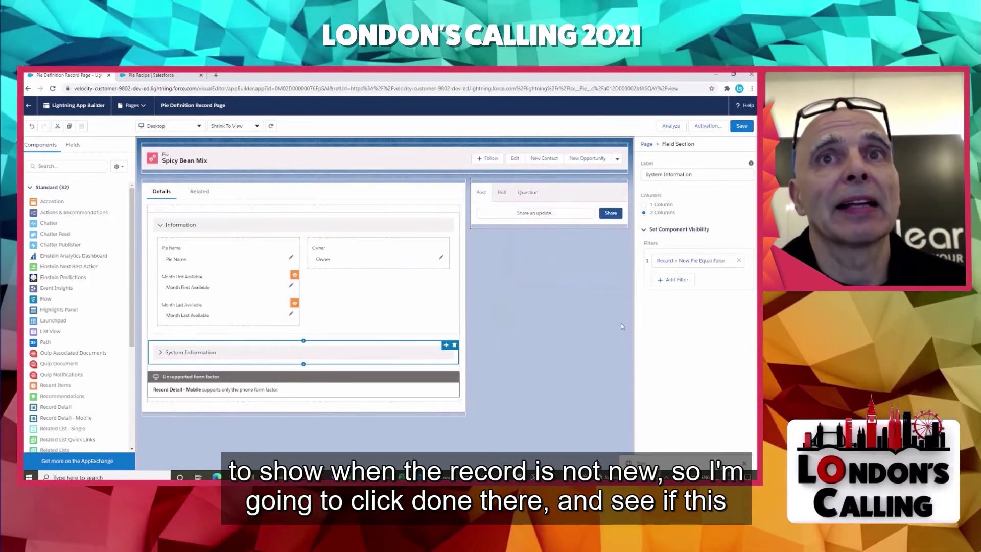
pyautogui.hotkey('ctrl', 's')
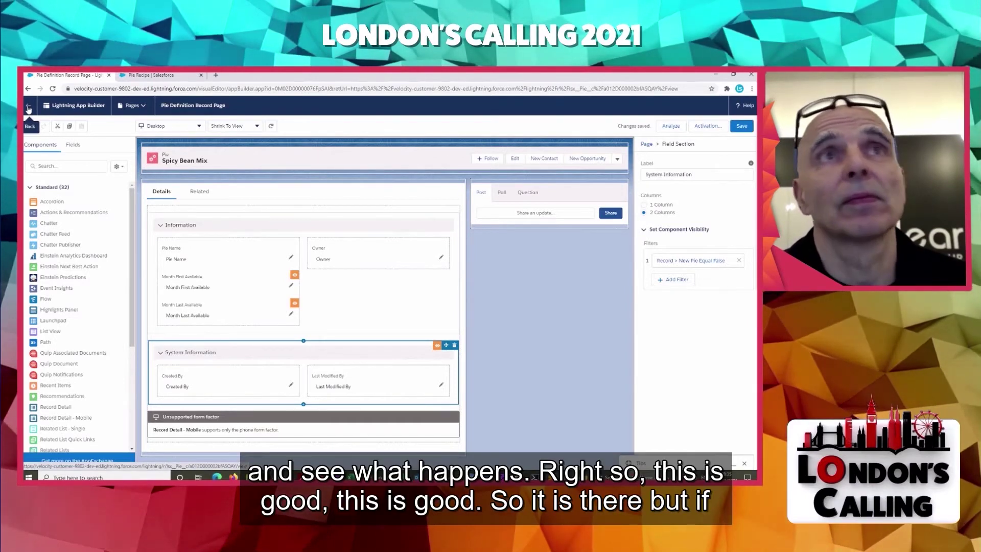
# Step: Return to the Spicy Bean Mix record and create a new Standard Pie named Pork Pie
pyautogui.click(28, 108)
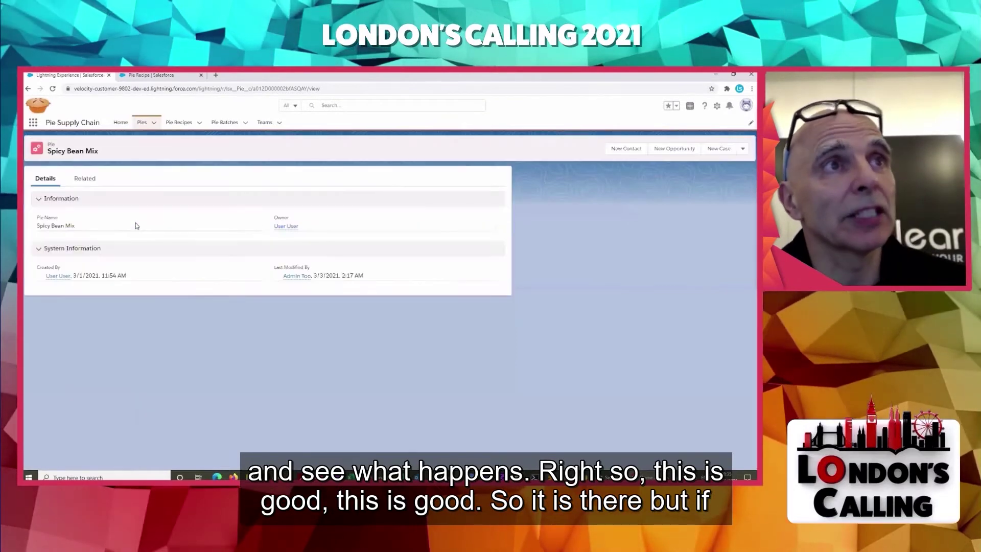
pyautogui.click(154, 123)
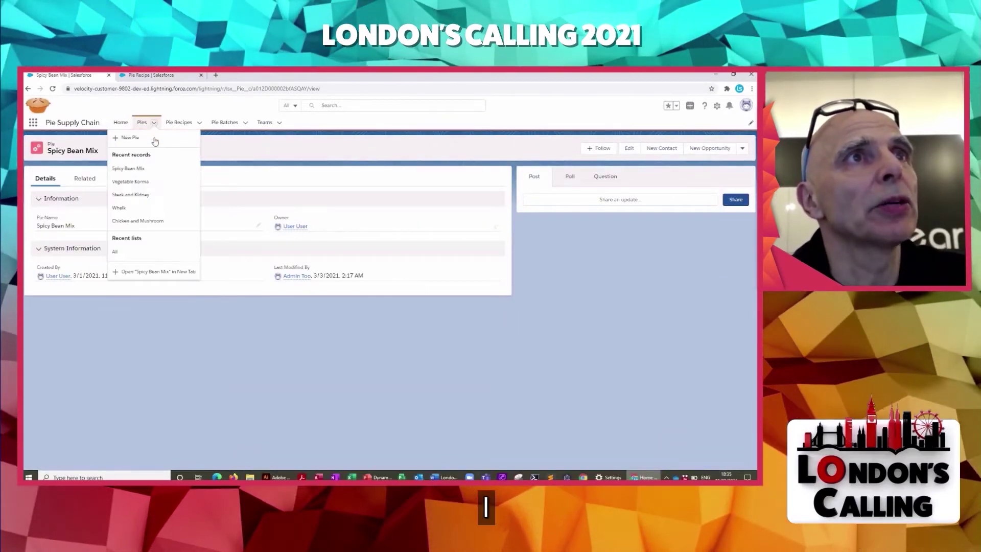
pyautogui.click(128, 138)
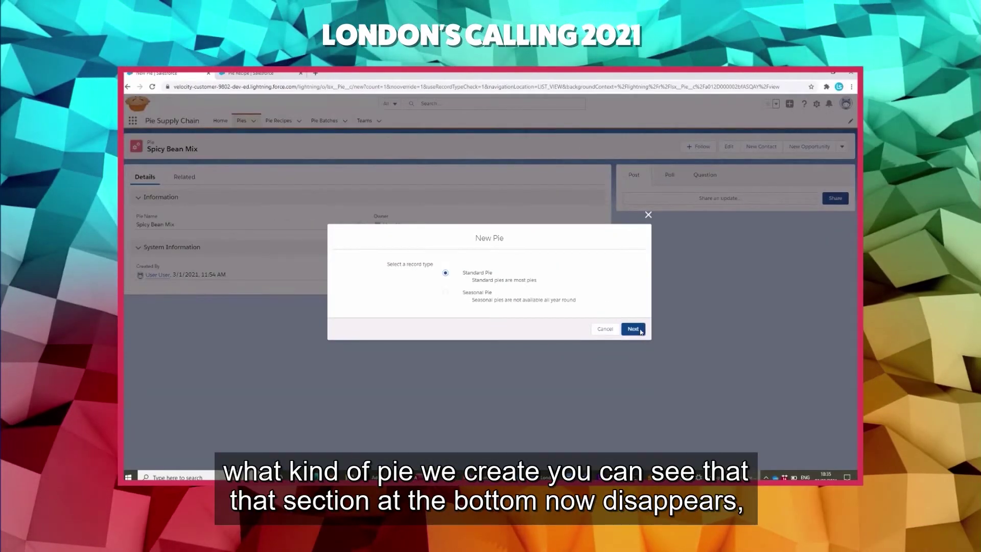
pyautogui.click(640, 330)
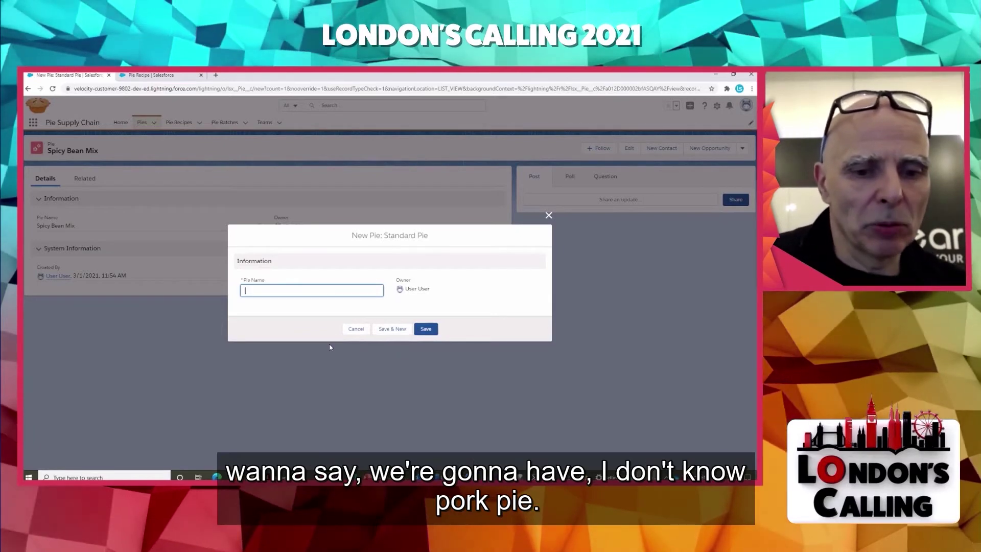
pyautogui.write('rk Pi')
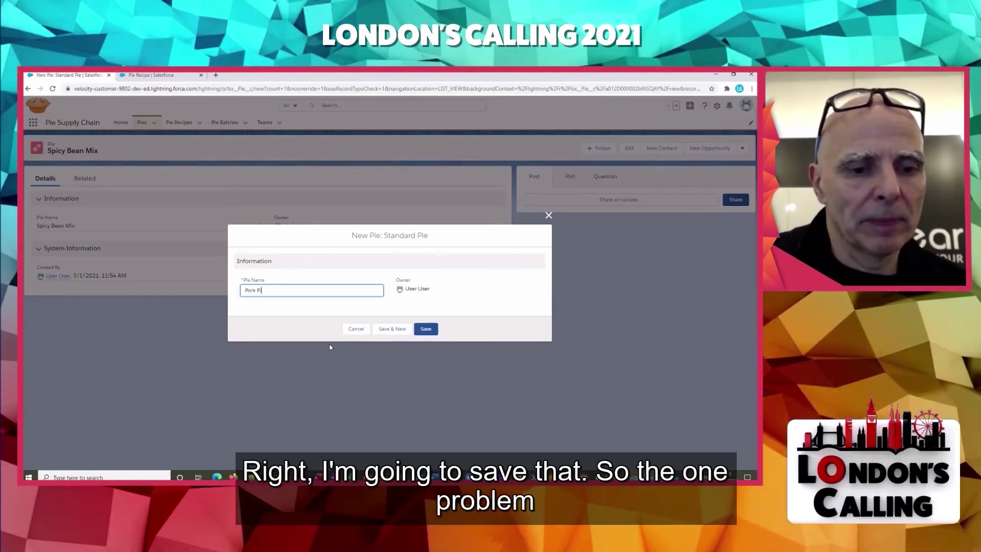
pyautogui.write('e')
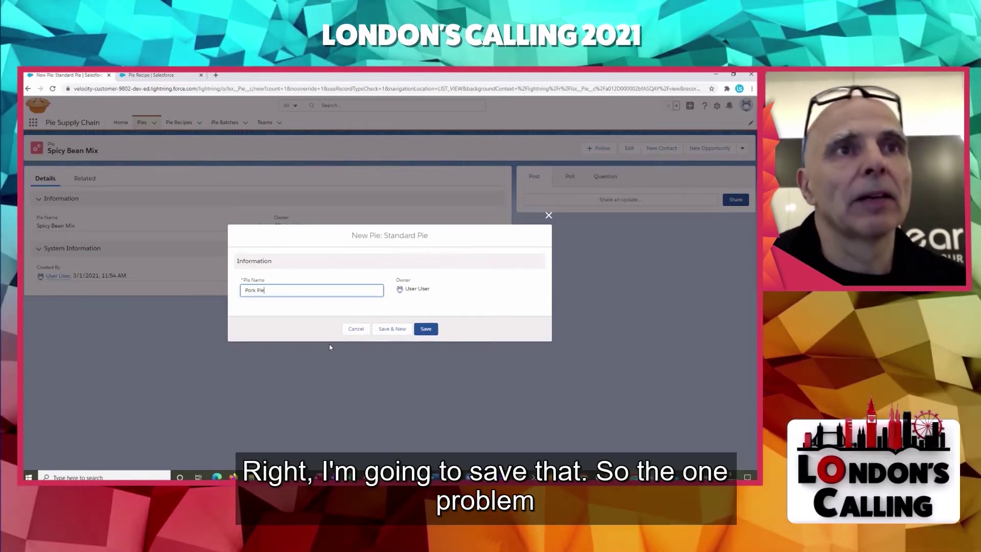
pyautogui.click(424, 330)
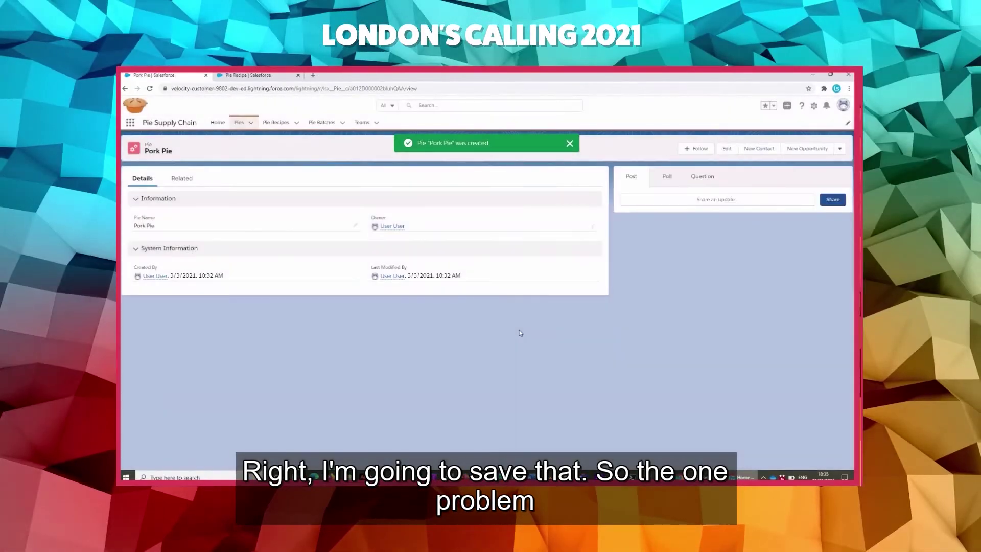
# Step: Check which sections appear on the Pork Pie edit form, and cancel without making changes
pyautogui.click(726, 149)
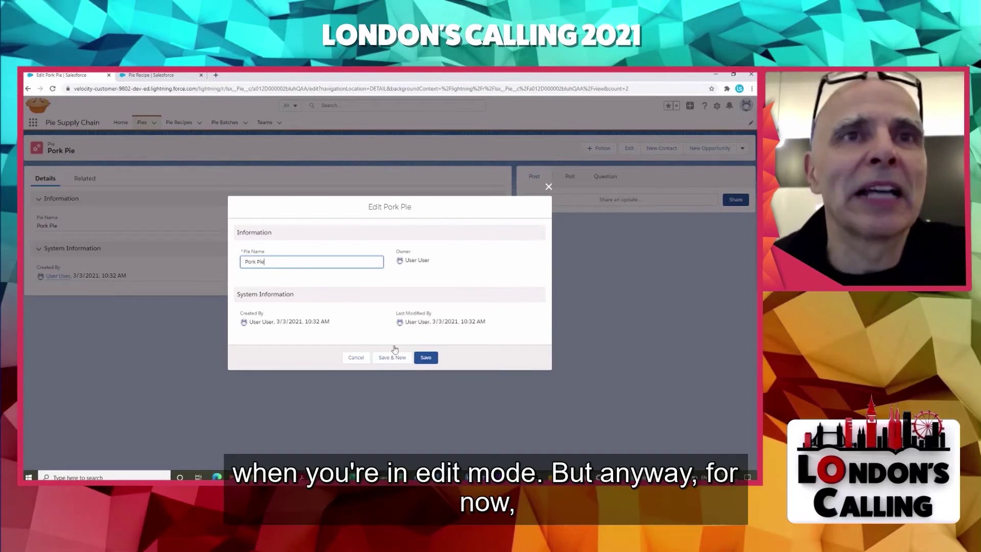
pyautogui.click(356, 358)
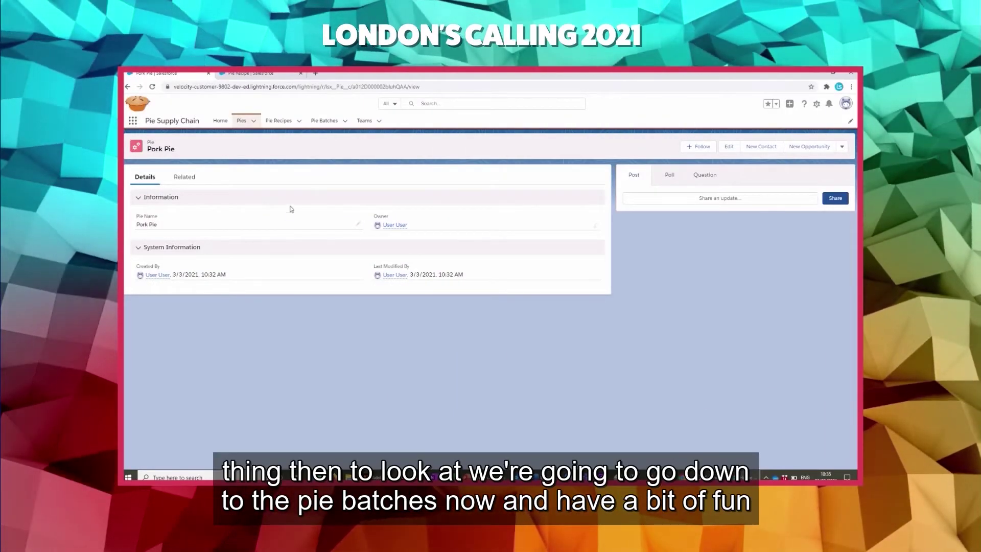
# Step: Open the recently viewed pie batch record and check its edit form without making changes
pyautogui.click(324, 120)
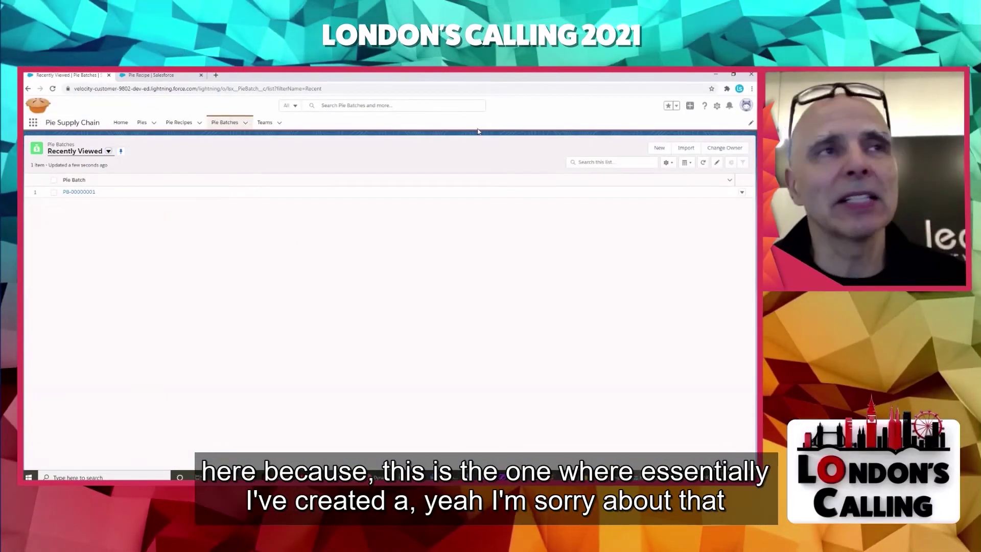
pyautogui.click(79, 193)
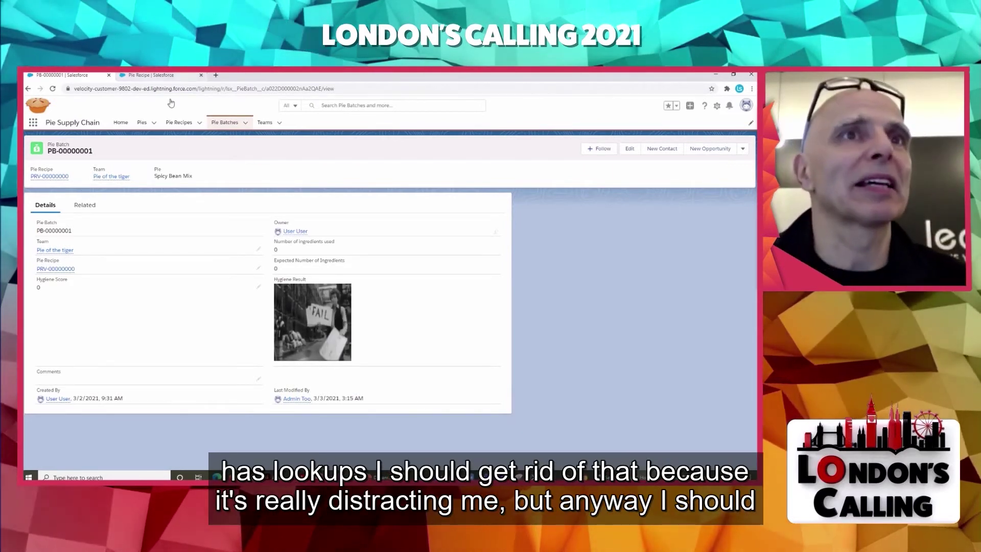
pyautogui.click(631, 149)
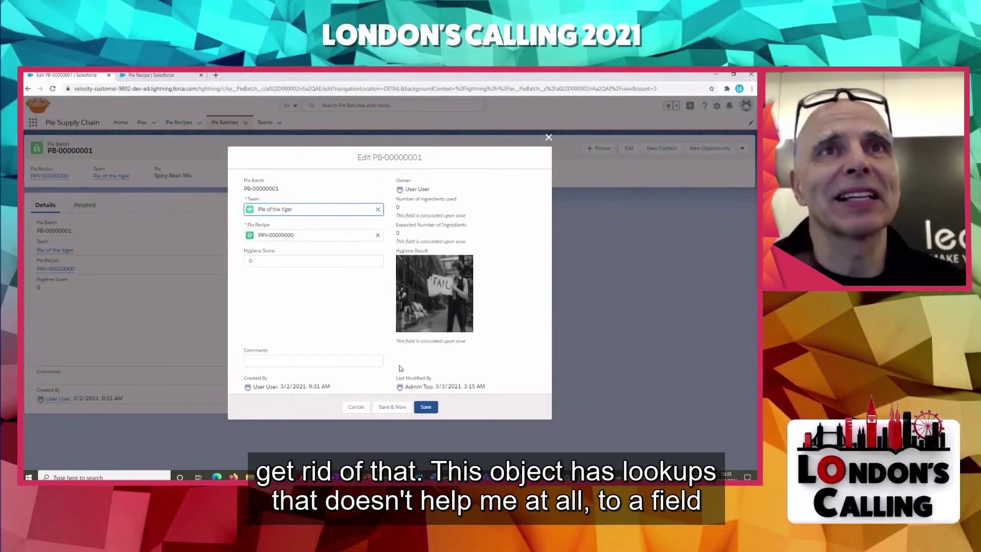
pyautogui.click(549, 138)
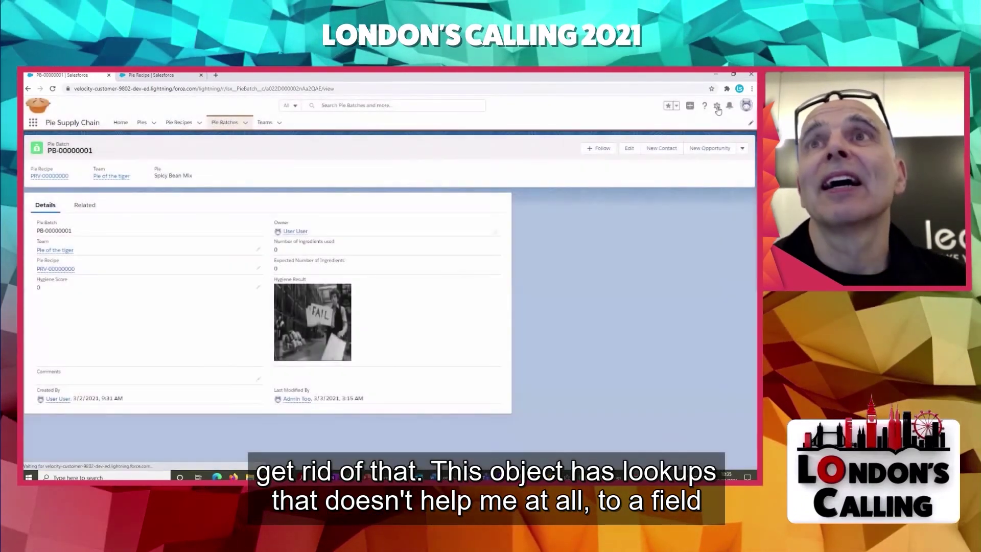
# Step: Upgrade the Pie Batch record page's details to Dynamic Forms from Pie Batch Layout, without migrating fields into an Accordion
pyautogui.click(718, 109)
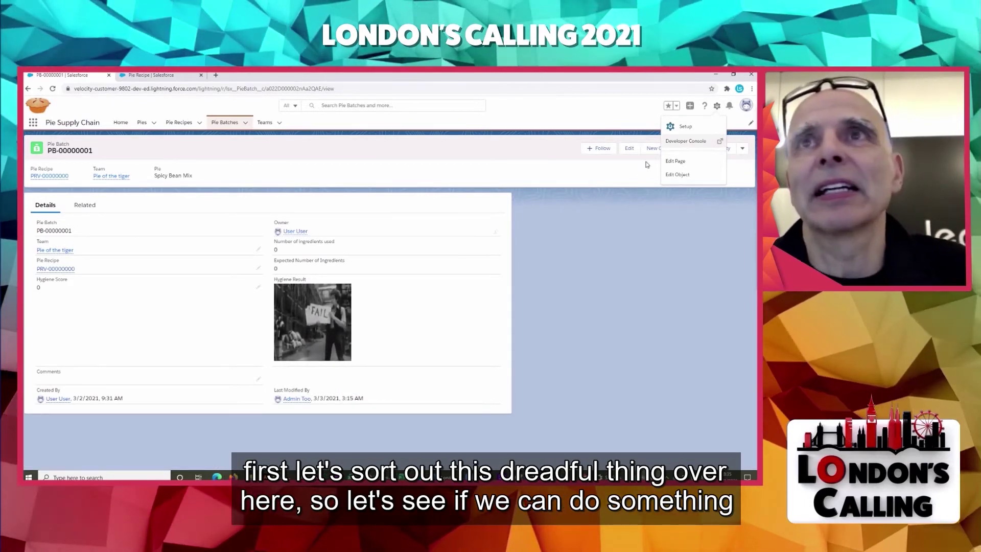
pyautogui.click(673, 163)
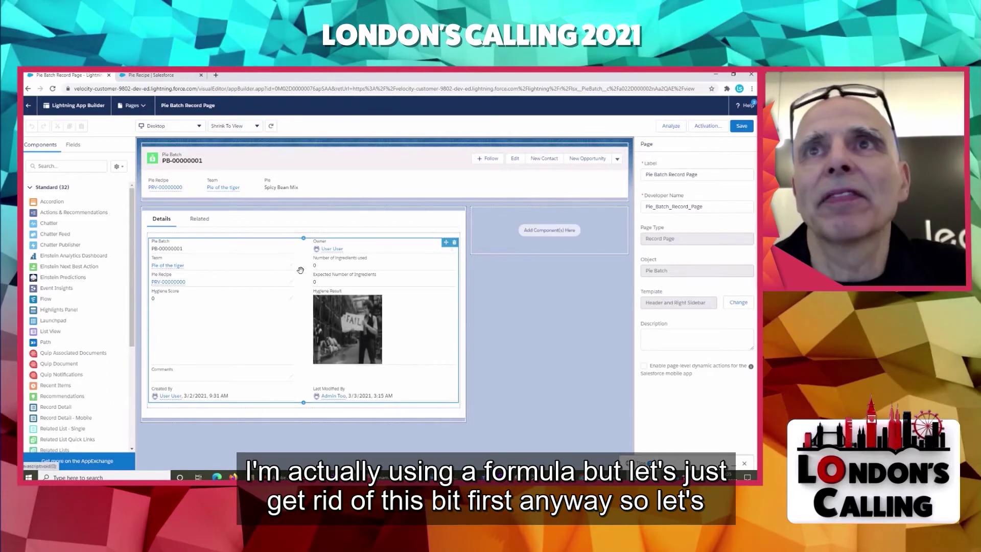
pyautogui.click(342, 277)
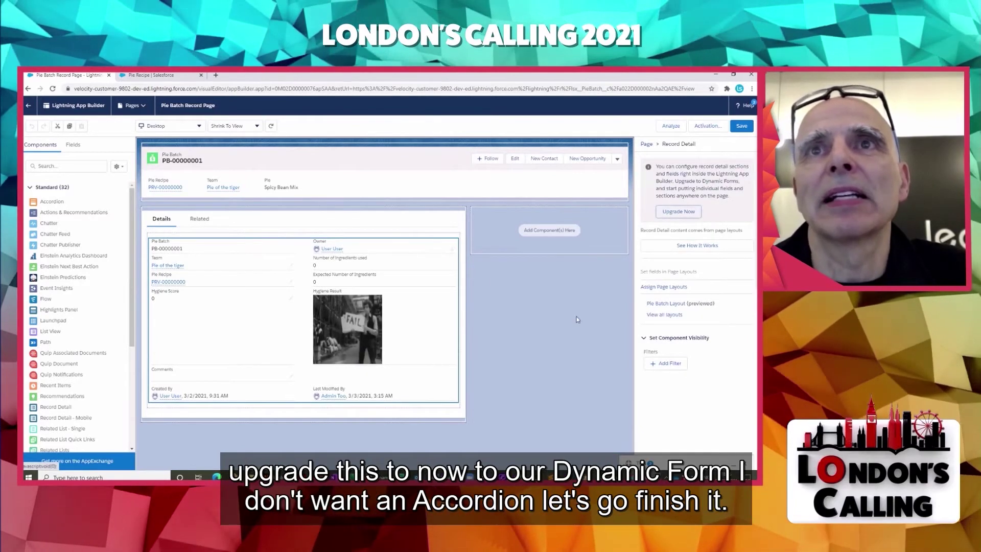
pyautogui.click(678, 211)
pyautogui.click(180, 270)
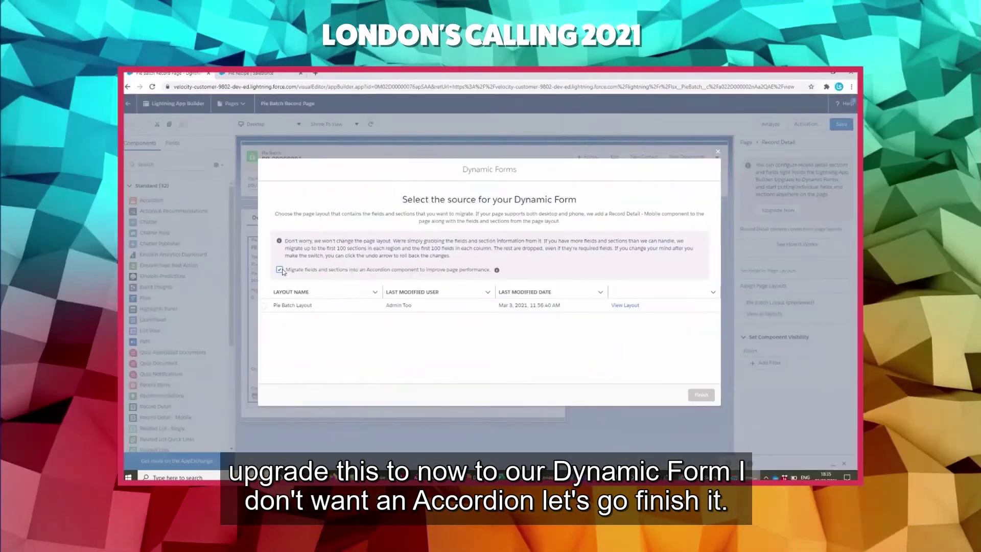
pyautogui.click(264, 305)
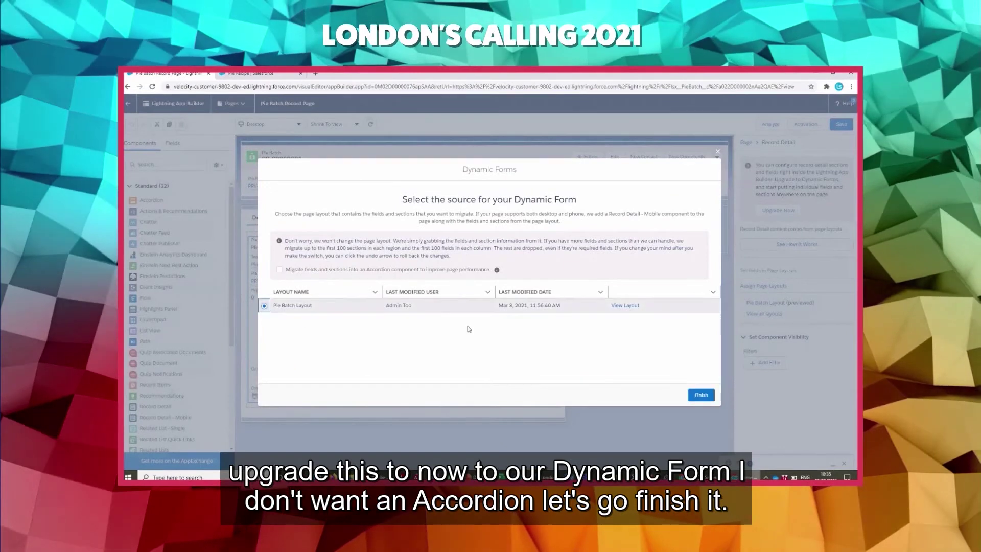
pyautogui.click(701, 394)
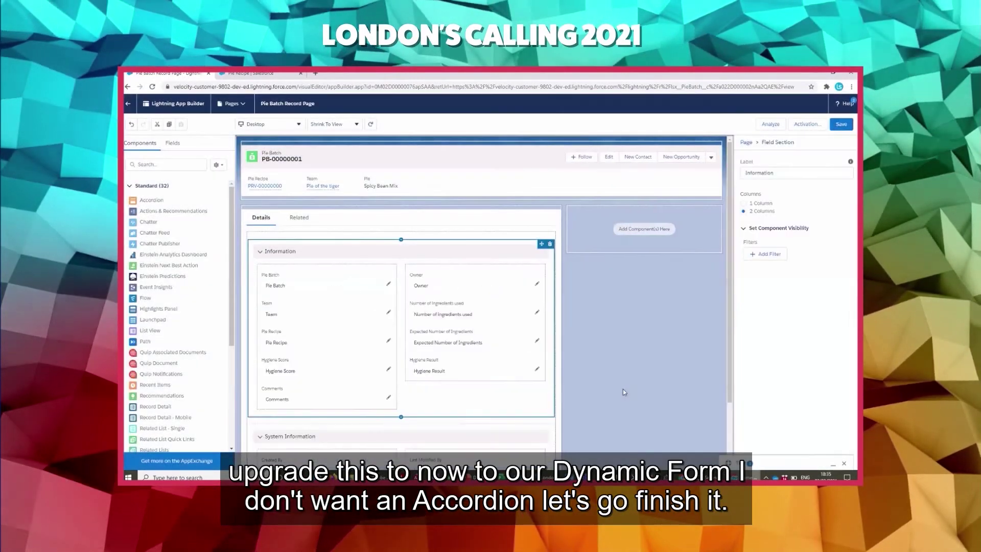
# Step: Show the Hygiene Result field only when Hygiene Score is Greater Than 0, and save the Pie Batch page
pyautogui.scroll(-2, 583, 357)
pyautogui.click(447, 292)
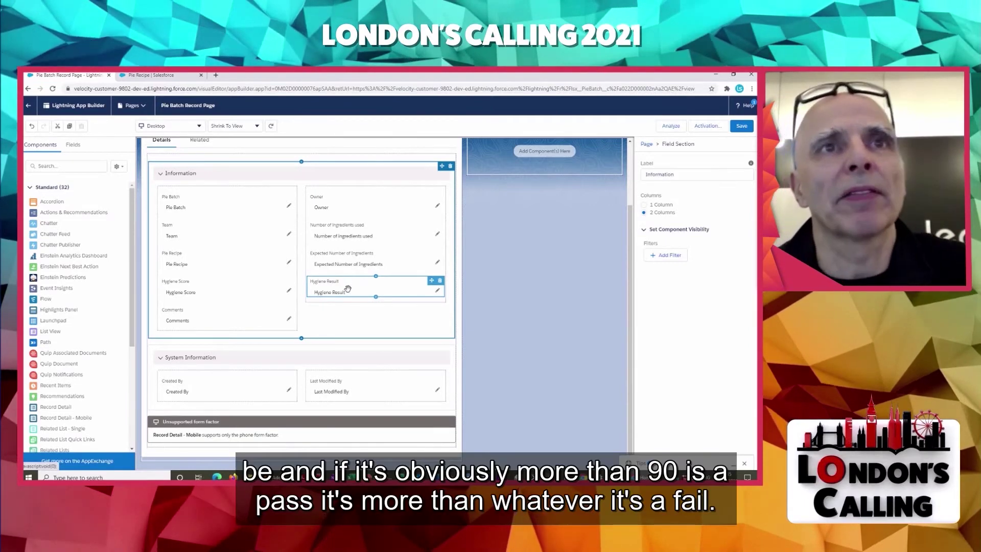
pyautogui.click(348, 289)
pyautogui.click(670, 233)
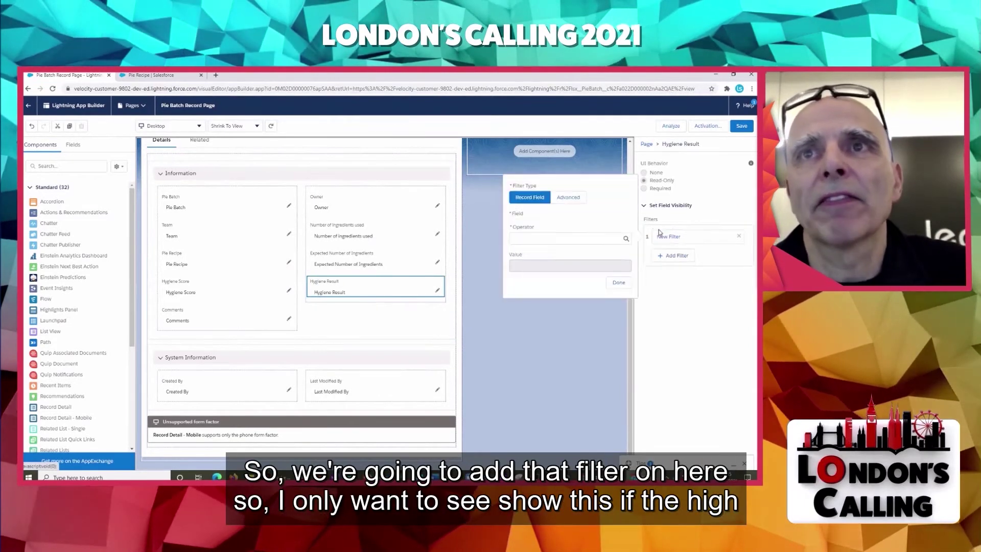
pyautogui.click(625, 228)
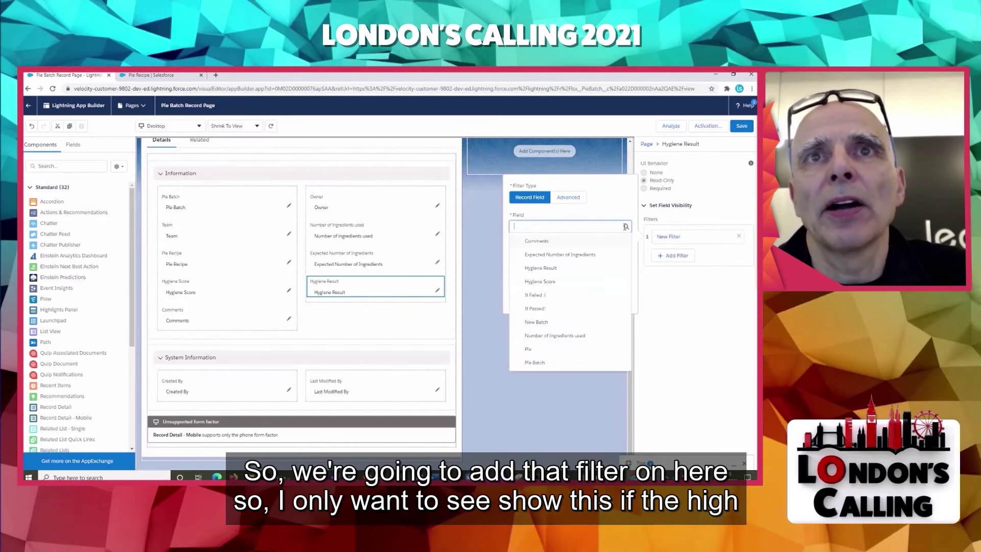
pyautogui.click(534, 282)
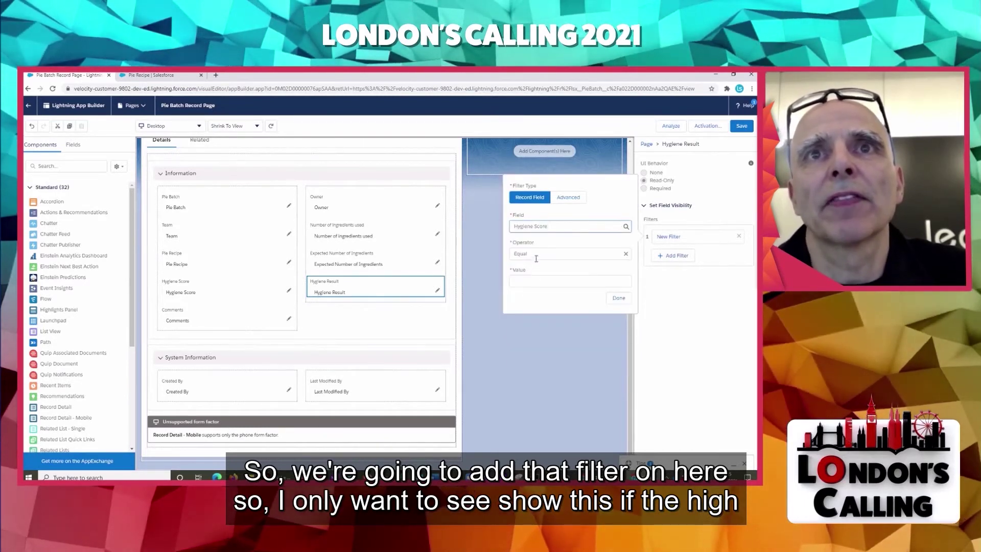
pyautogui.click(626, 254)
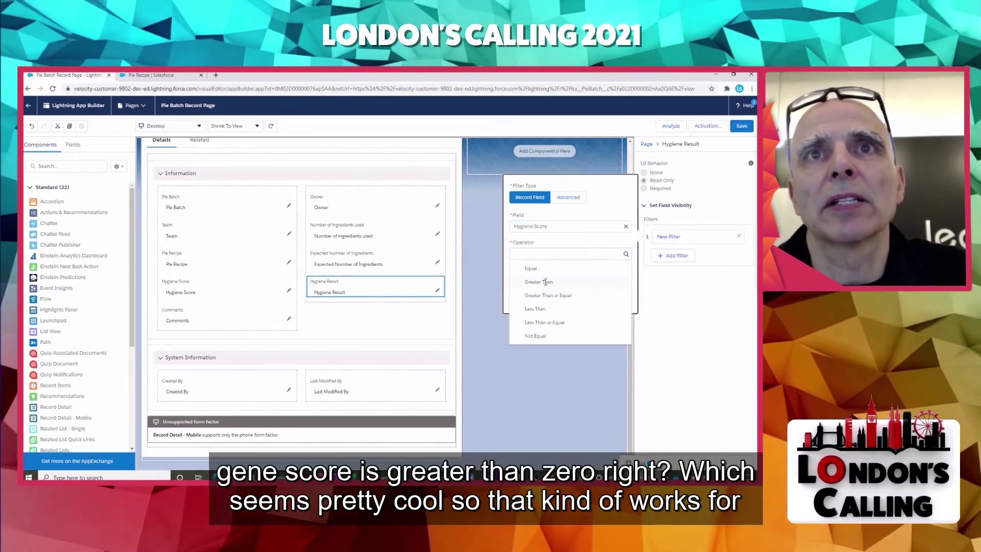
pyautogui.click(546, 282)
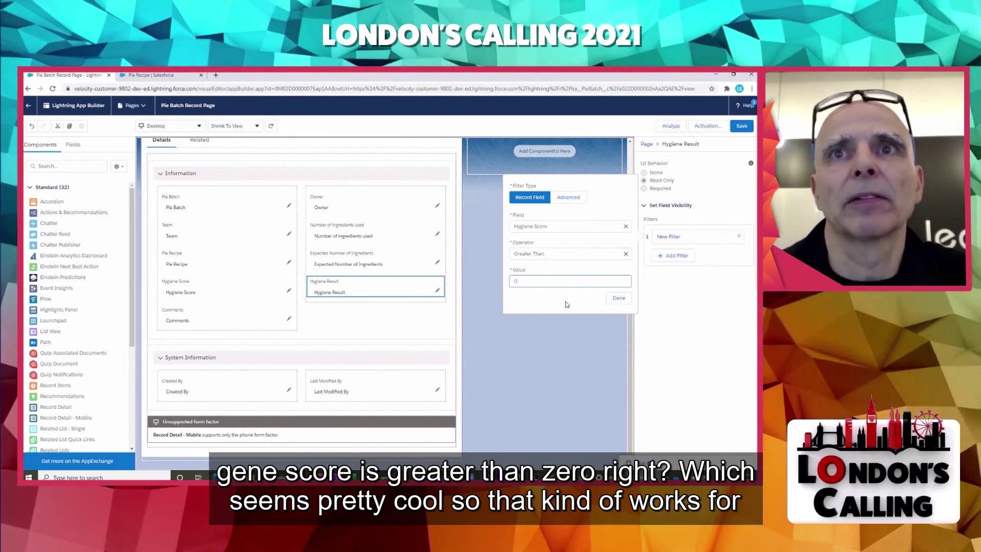
pyautogui.write('0')
pyautogui.click(617, 299)
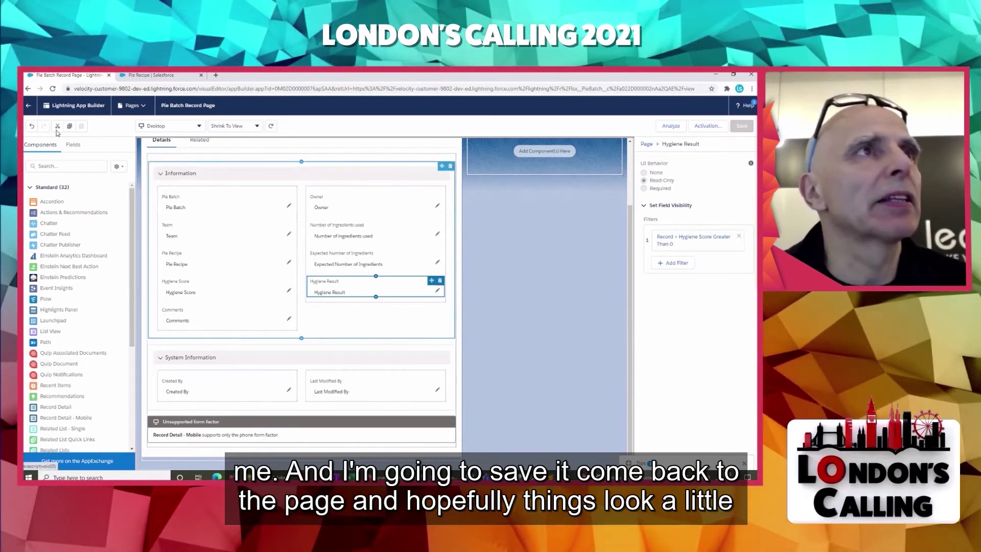
# Step: Return to the pie batch record, open it for editing and set the Hygiene Score to 5
pyautogui.click(27, 108)
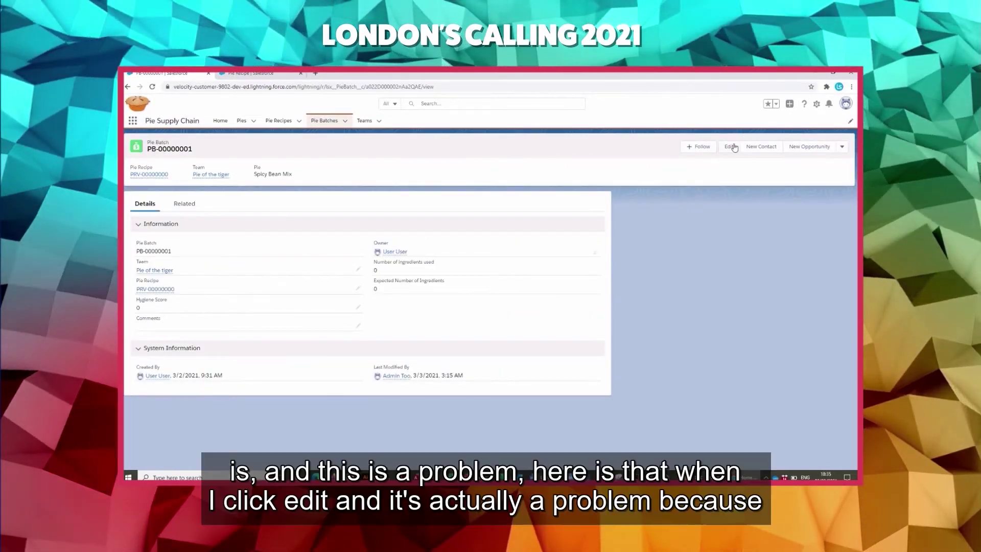
pyautogui.click(729, 147)
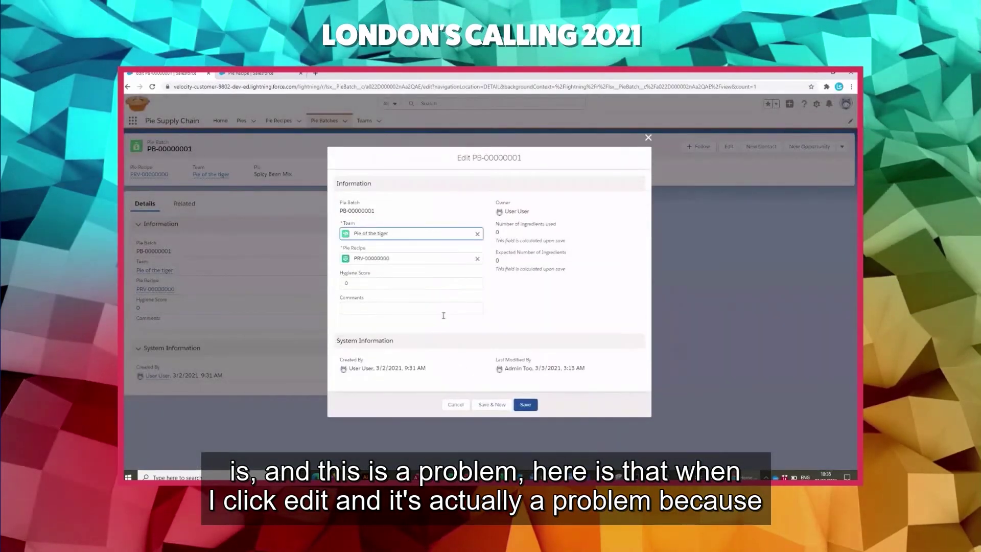
pyautogui.click(346, 283)
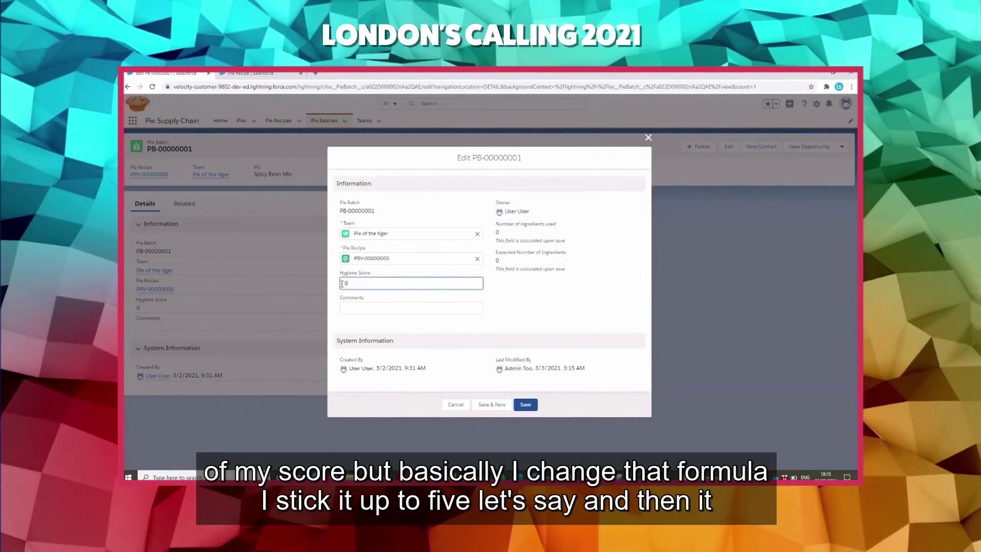
pyautogui.press('BackSpace')
pyautogui.write('5')
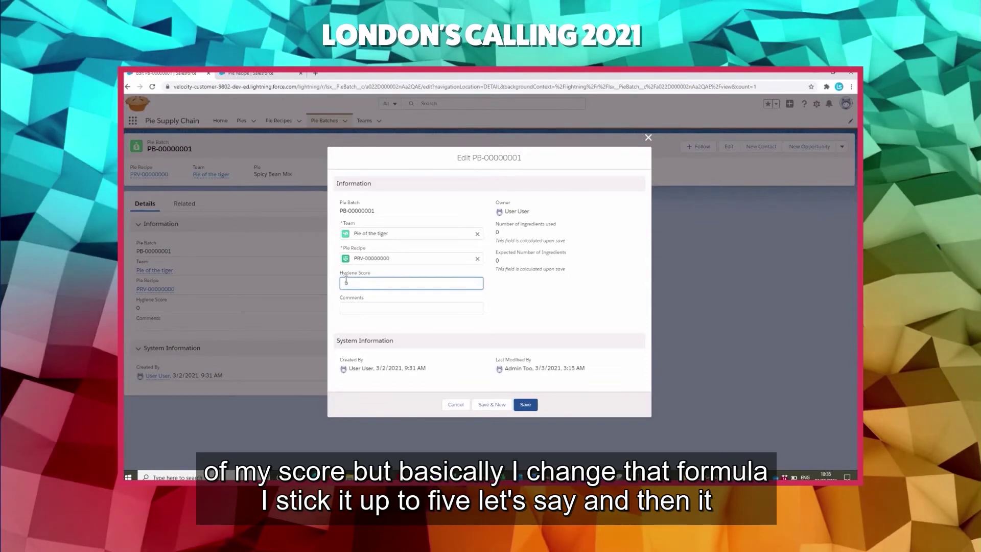
pyautogui.click(371, 309)
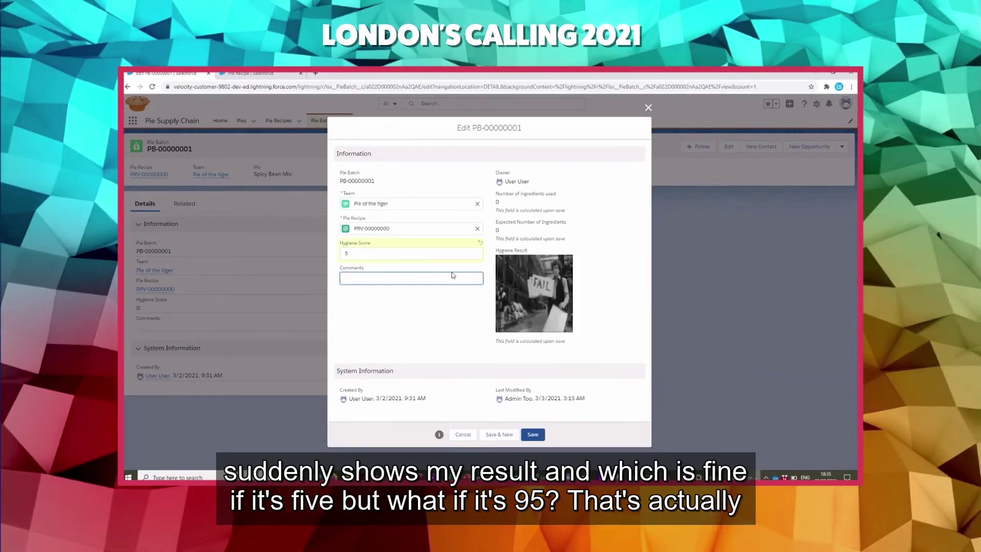
# Step: Change the Hygiene Score to 95 and save the pie batch record
pyautogui.click(348, 254)
pyautogui.press('BackSpace')
pyautogui.write('95')
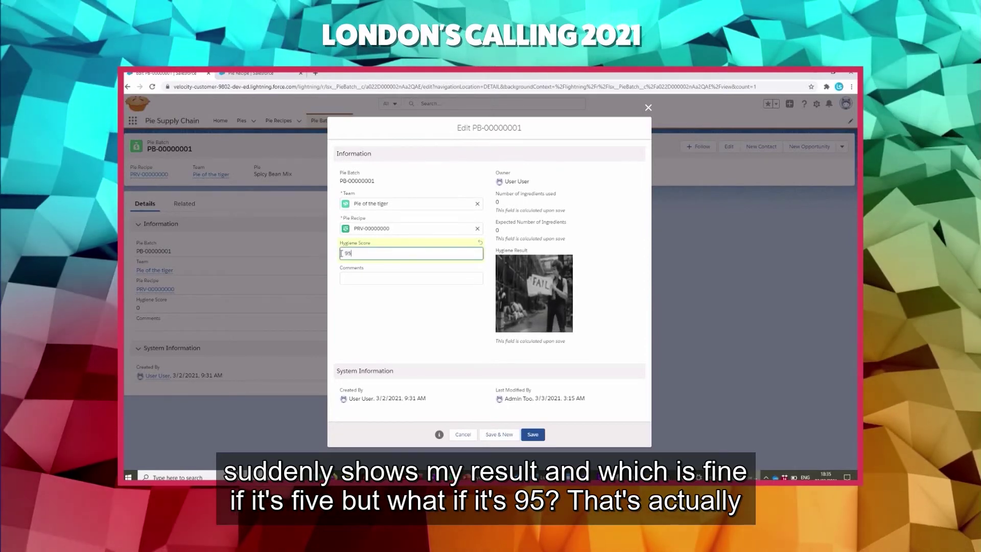
pyautogui.click(375, 276)
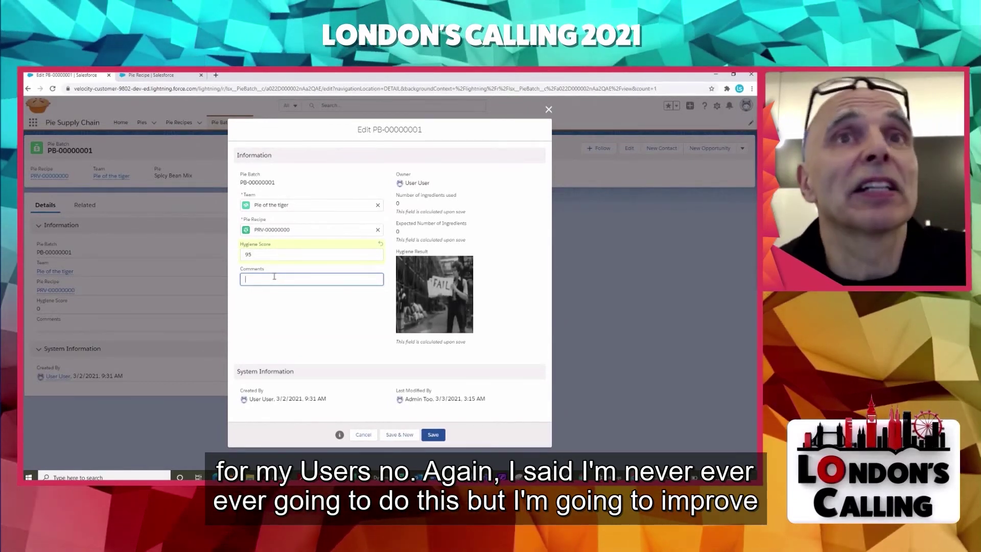
pyautogui.click(433, 434)
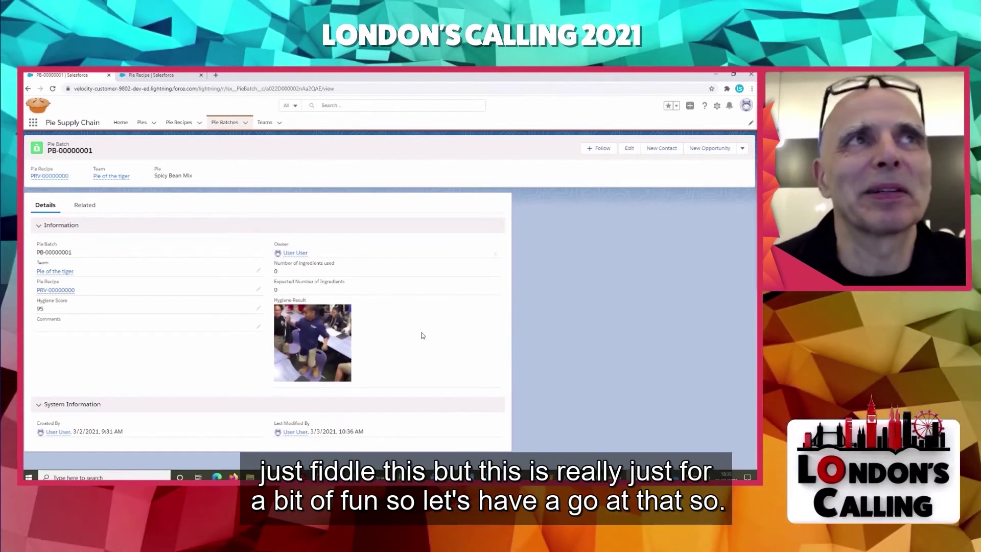
# Step: Open the Pie Batch record page for editing and remove the Hygiene Result field from the Information section
pyautogui.click(718, 106)
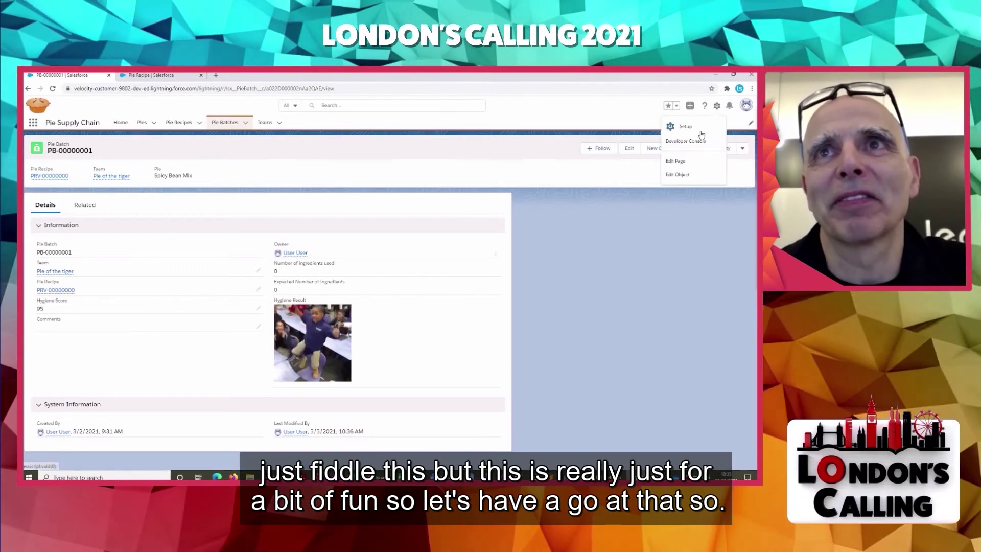
pyautogui.click(677, 161)
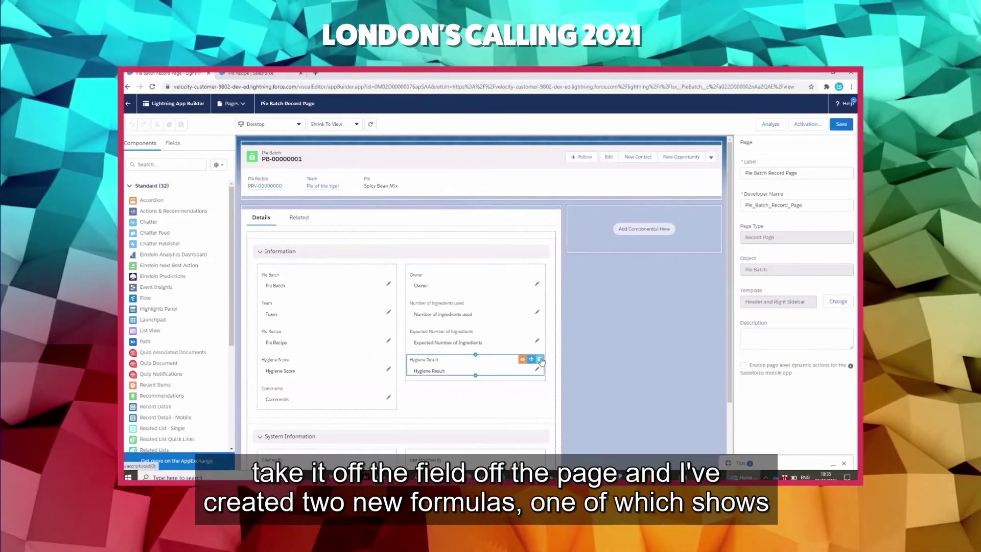
pyautogui.click(541, 358)
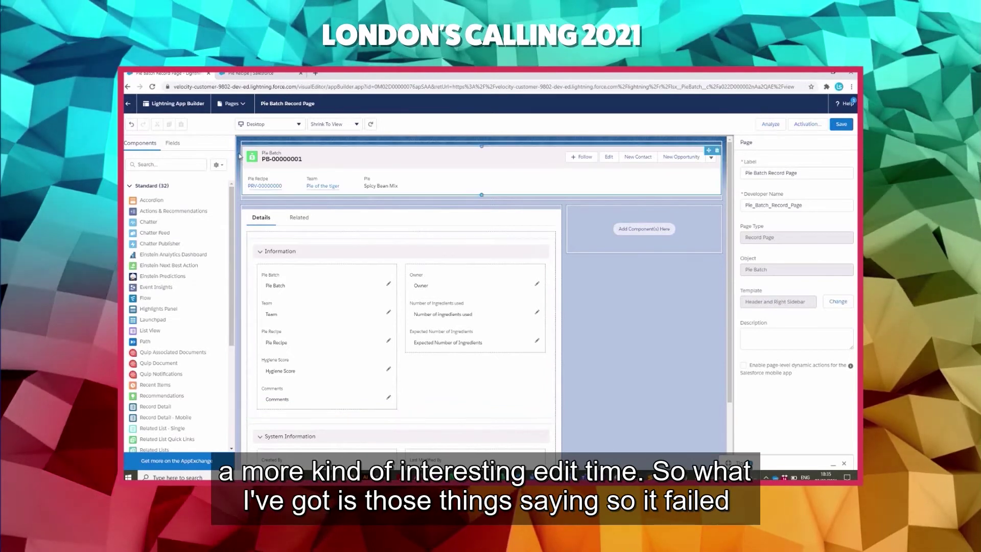
# Step: Add the It Failed :( and It Passed! fields below Expected Number of Ingredients in the Information section
pyautogui.click(173, 145)
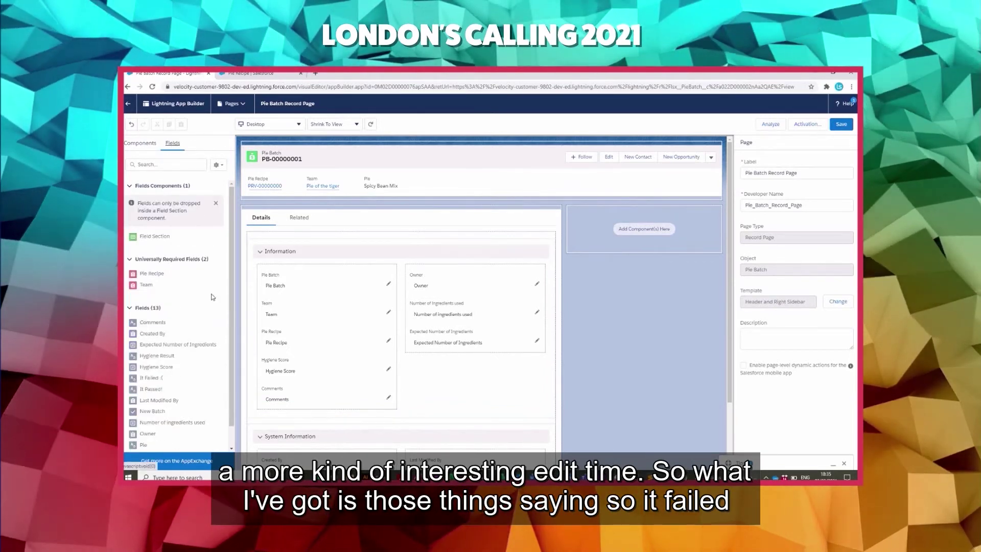
pyautogui.scroll(-1, 213, 297)
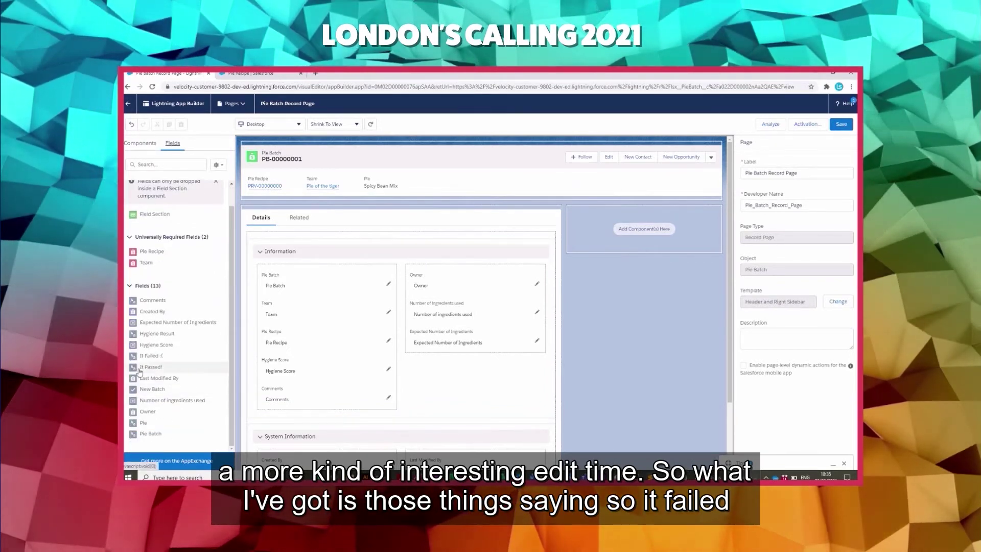
pyautogui.moveTo(145, 356); pyautogui.dragTo(430, 352)
pyautogui.moveTo(149, 367); pyautogui.dragTo(446, 391)
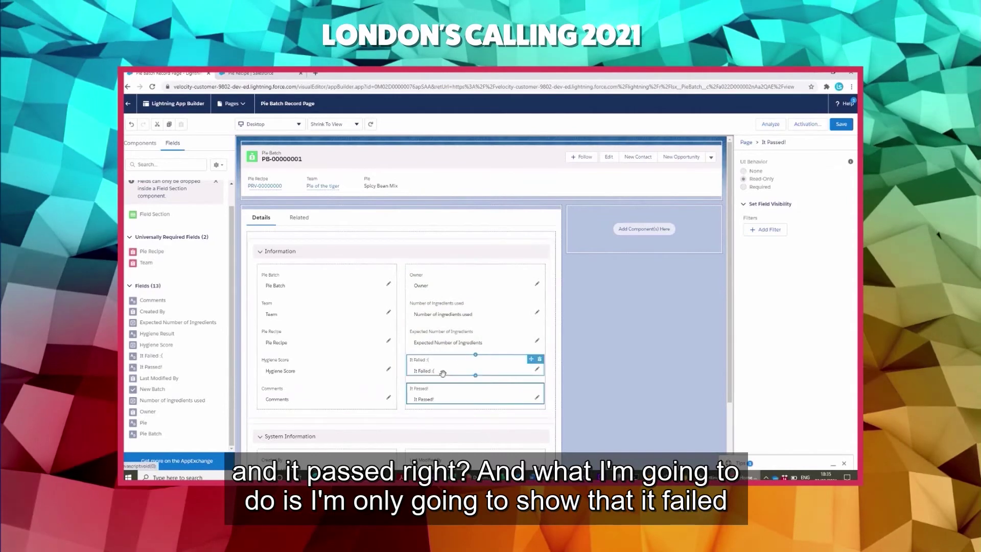
# Step: Add a visibility filter to the It Failed :( field requiring Hygiene Score Greater Than 0
pyautogui.click(447, 365)
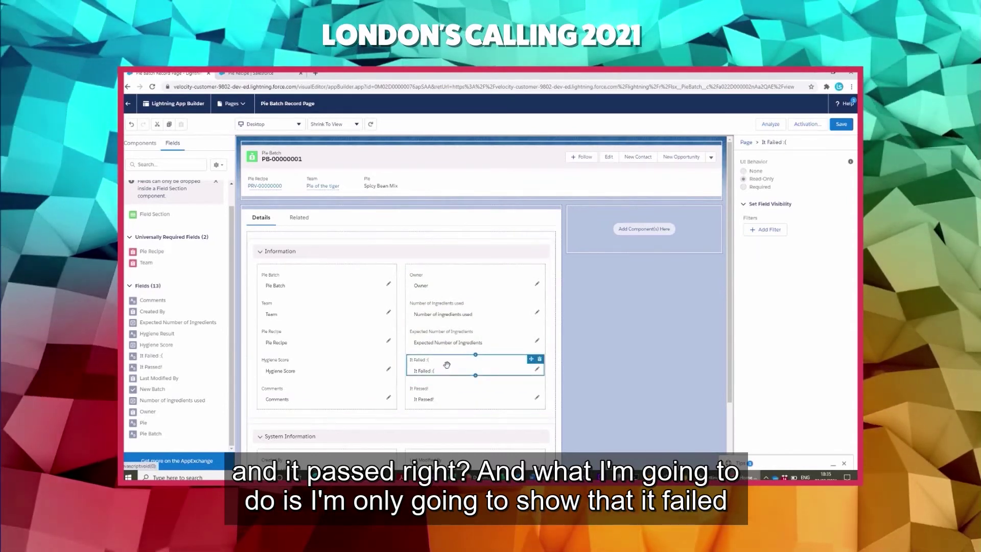
pyautogui.click(763, 231)
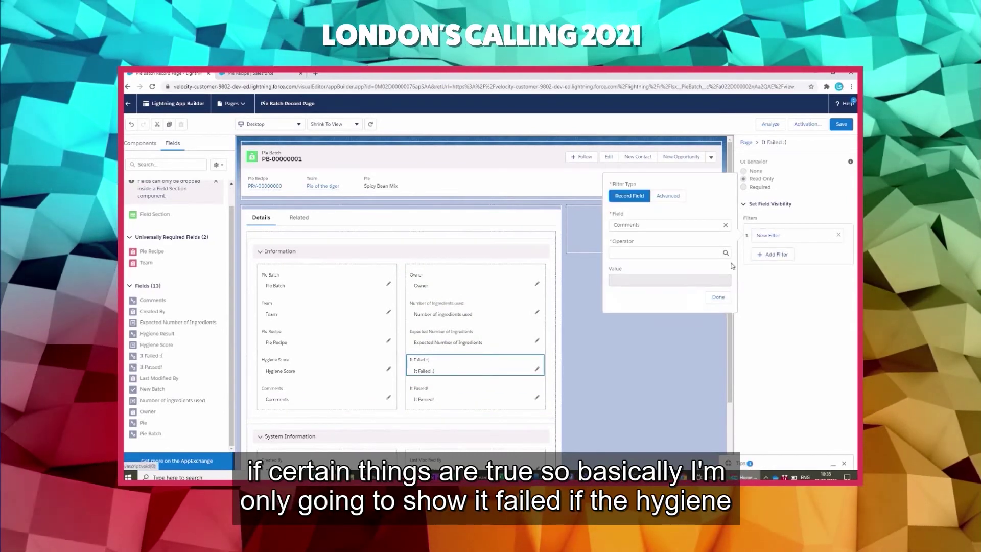
pyautogui.click(726, 227)
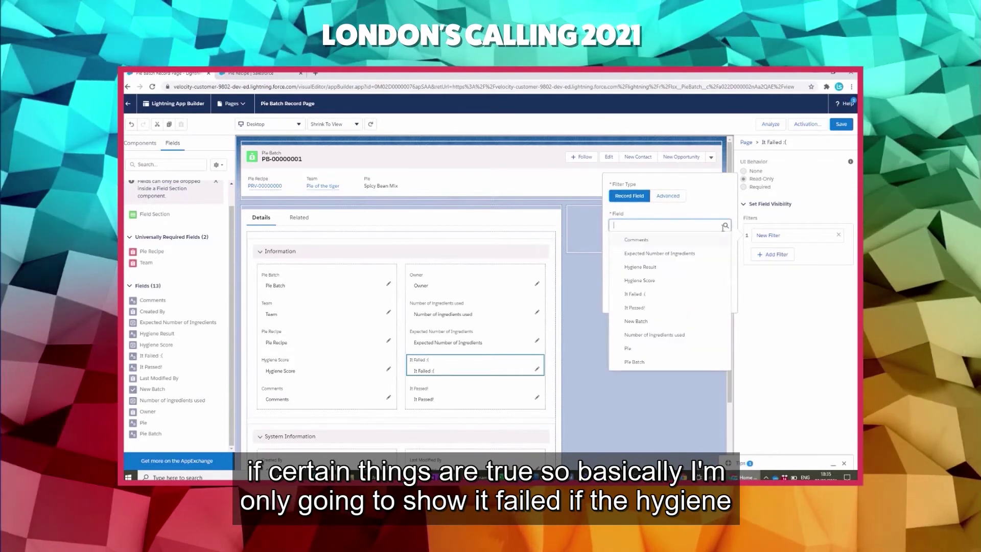
pyautogui.click(638, 280)
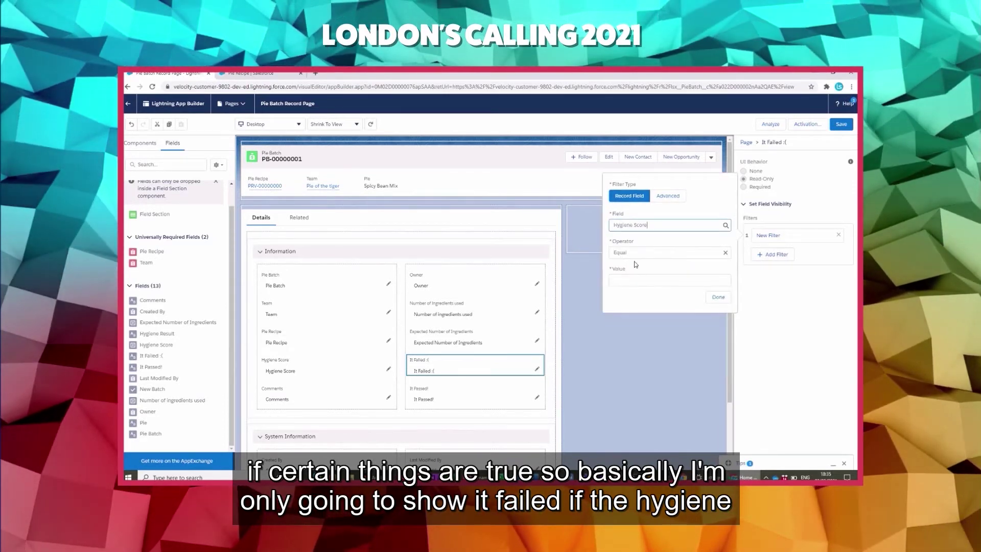
pyautogui.click(725, 254)
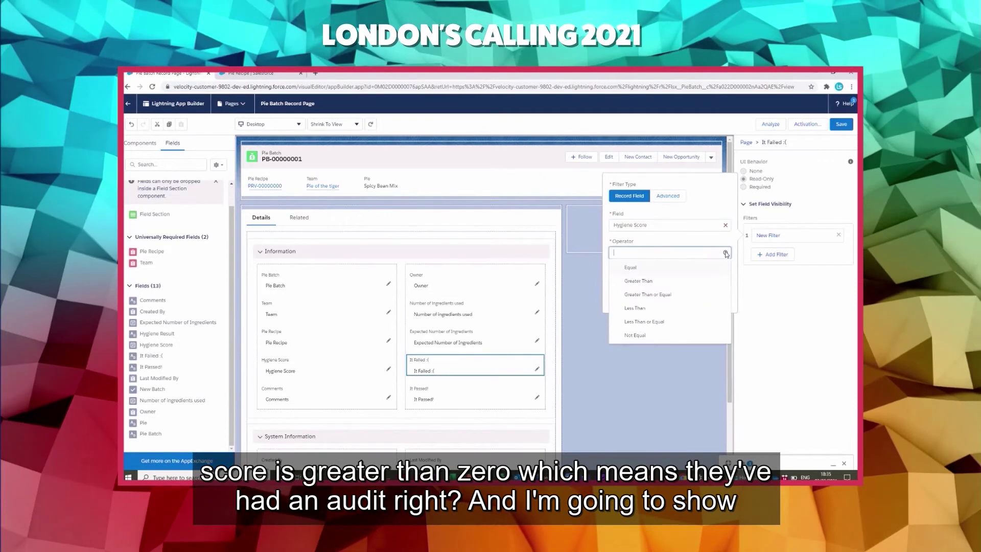
pyautogui.click(643, 281)
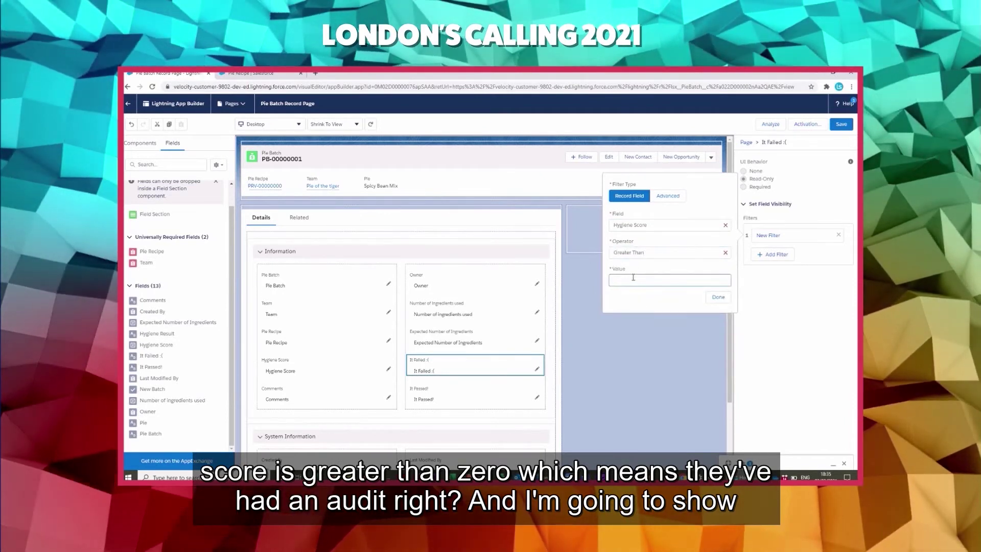
pyautogui.click(718, 300)
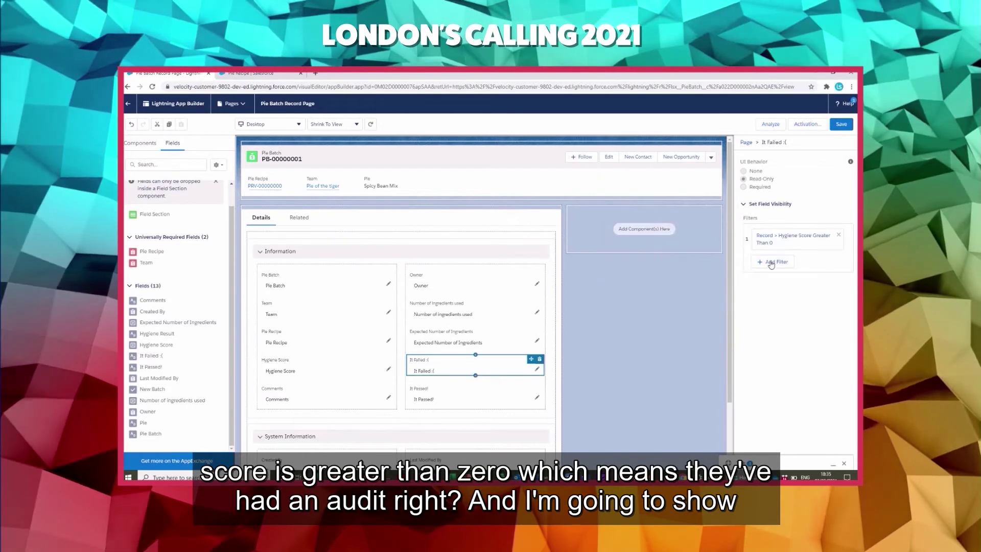
# Step: Add a second visibility filter to the It Failed :( field requiring Hygiene Score Less Than 90
pyautogui.click(774, 254)
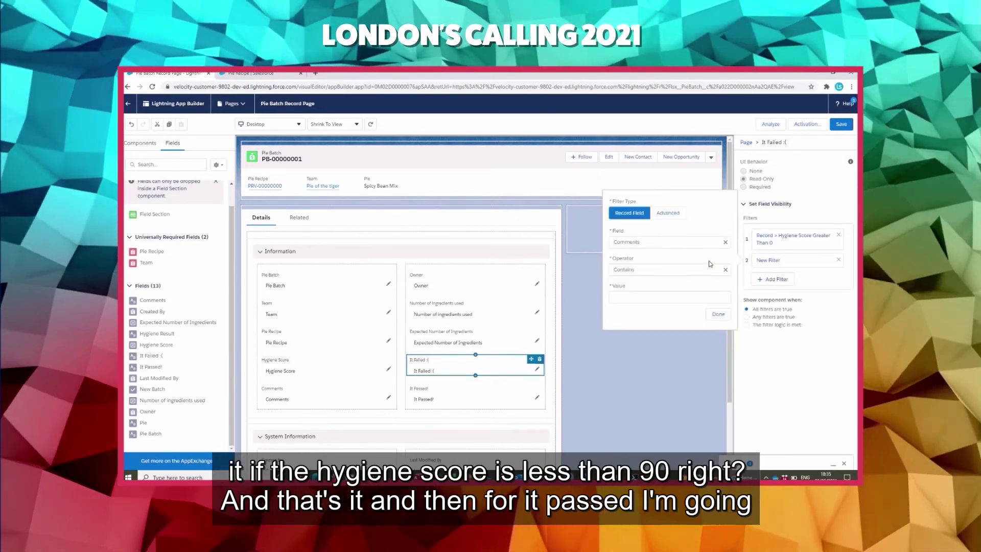
pyautogui.click(708, 242)
pyautogui.click(638, 296)
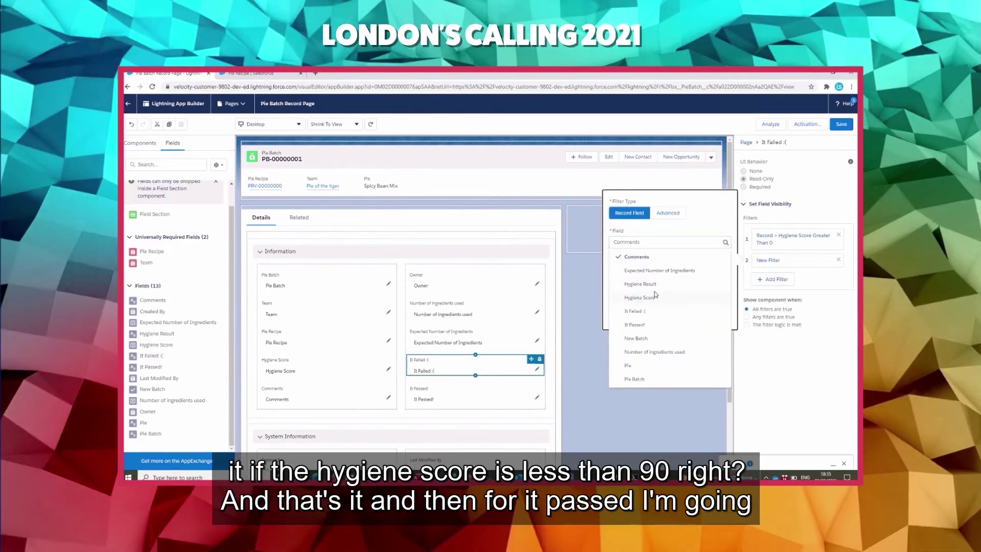
pyautogui.click(712, 272)
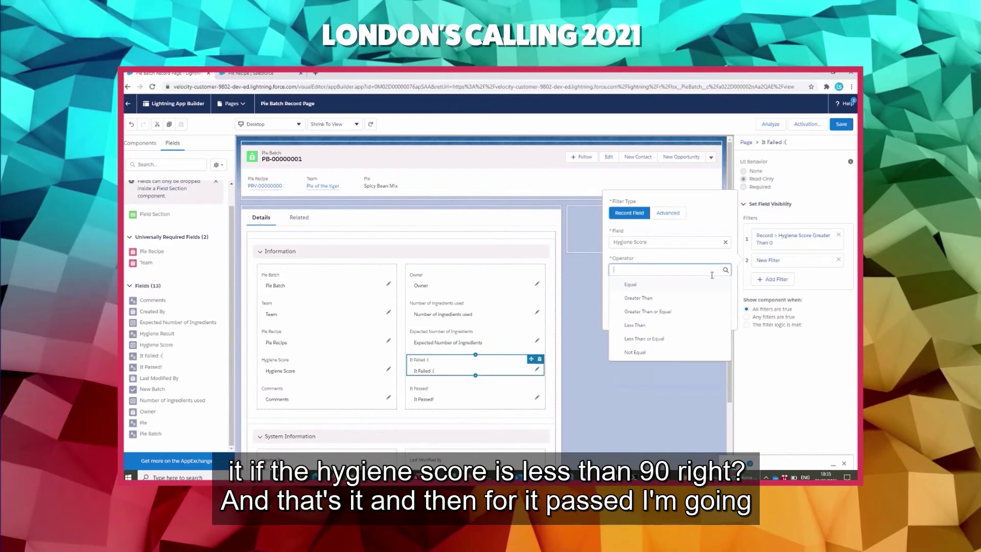
pyautogui.click(636, 325)
pyautogui.click(670, 298)
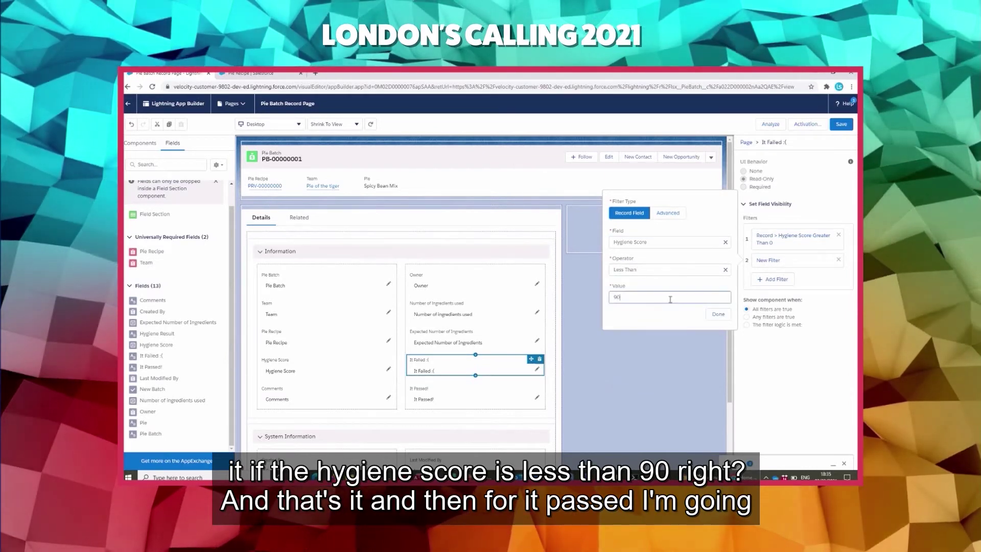
pyautogui.click(719, 314)
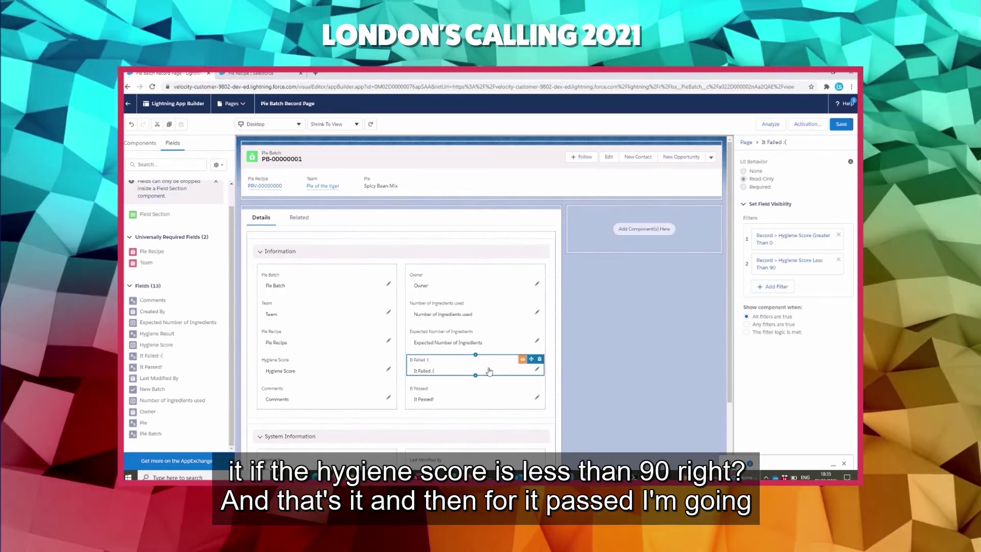
# Step: Show the It Passed! field only when Hygiene Score is Greater Than or Equal to 90, and save the page
pyautogui.click(424, 396)
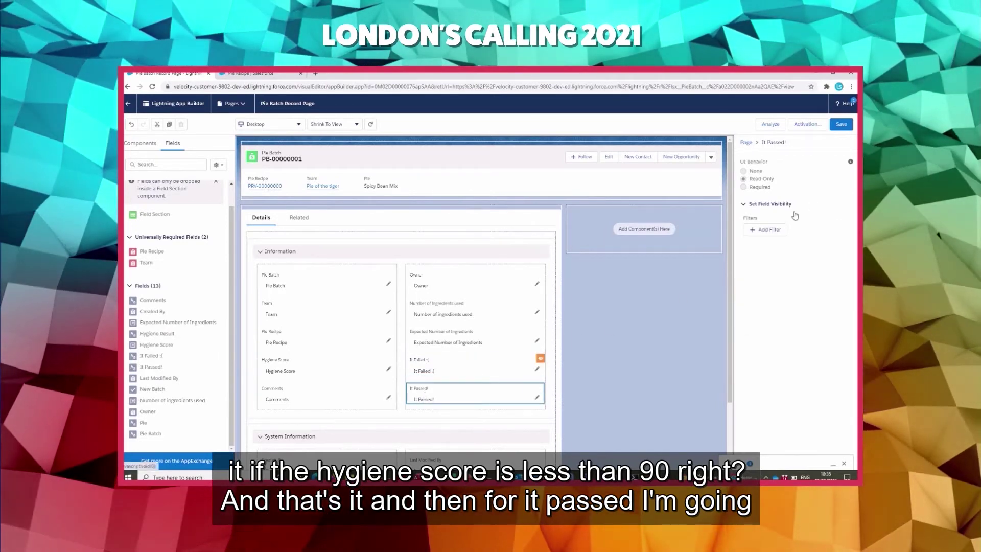
pyautogui.click(764, 230)
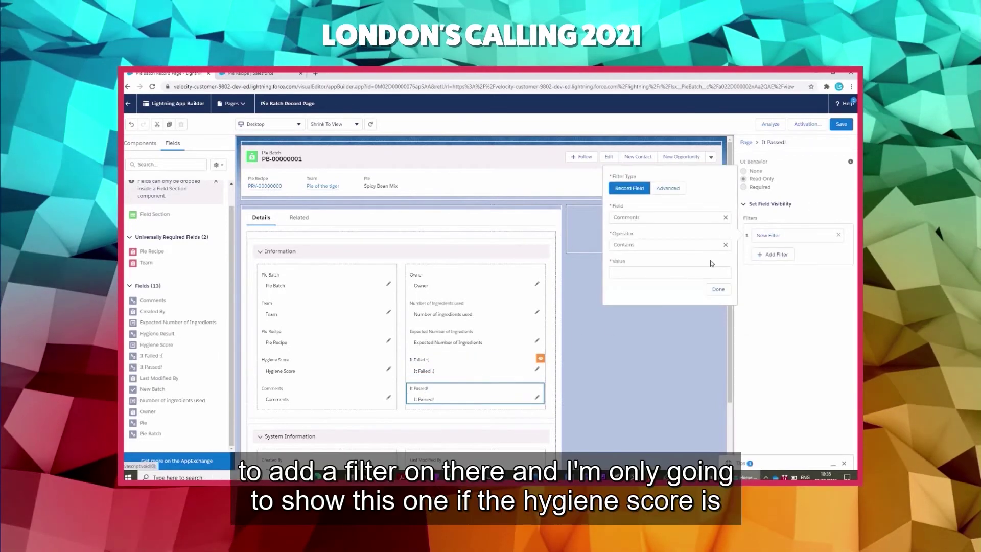
pyautogui.click(726, 219)
pyautogui.click(640, 274)
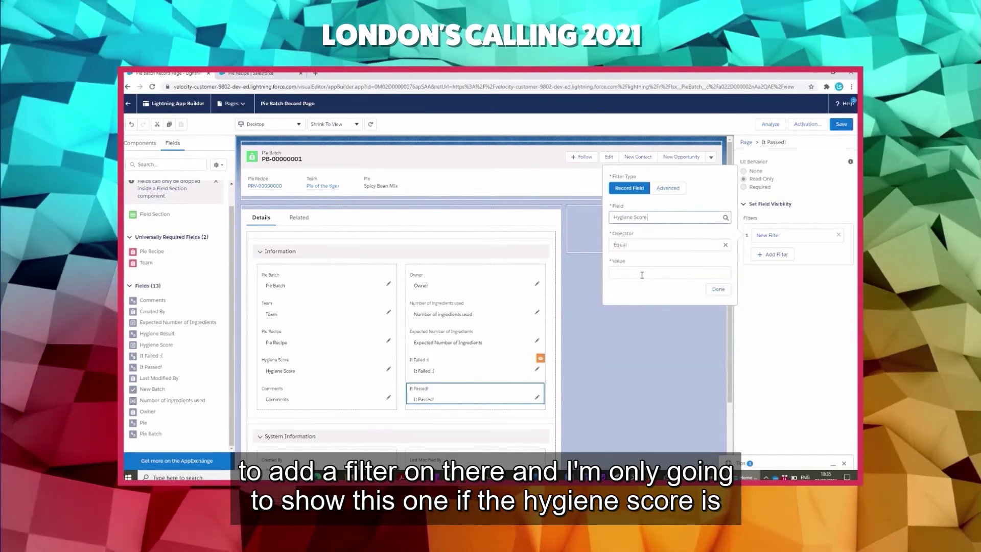
pyautogui.click(653, 250)
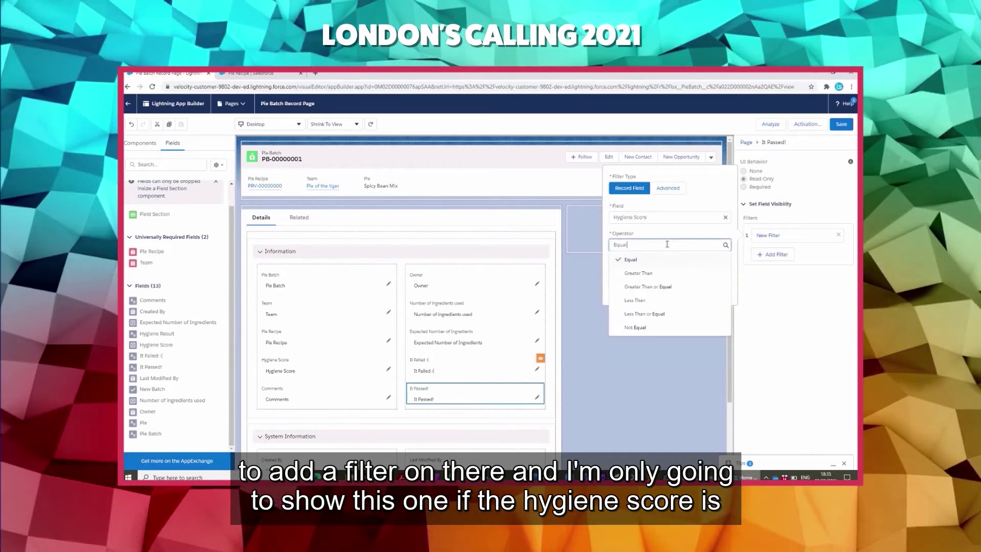
pyautogui.click(642, 288)
pyautogui.click(651, 272)
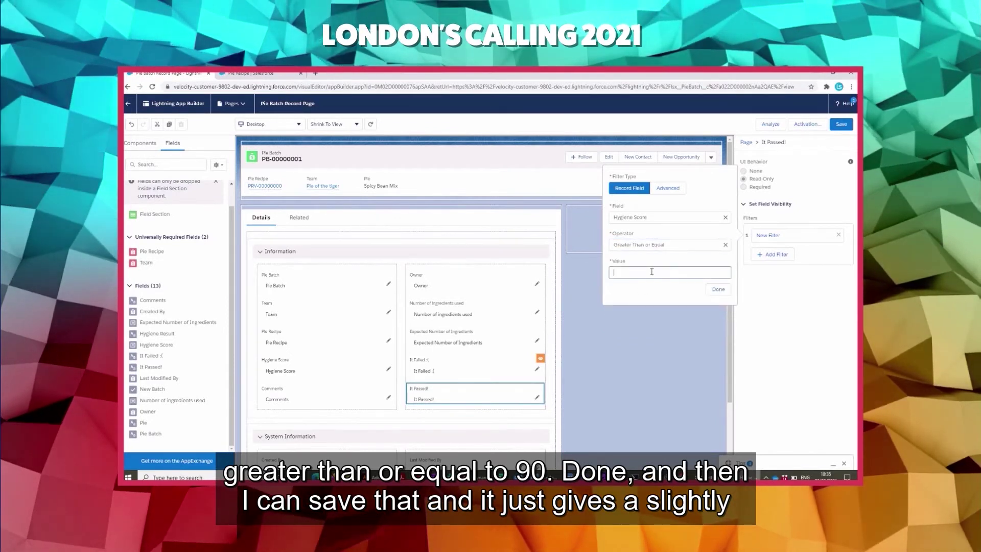
pyautogui.click(715, 290)
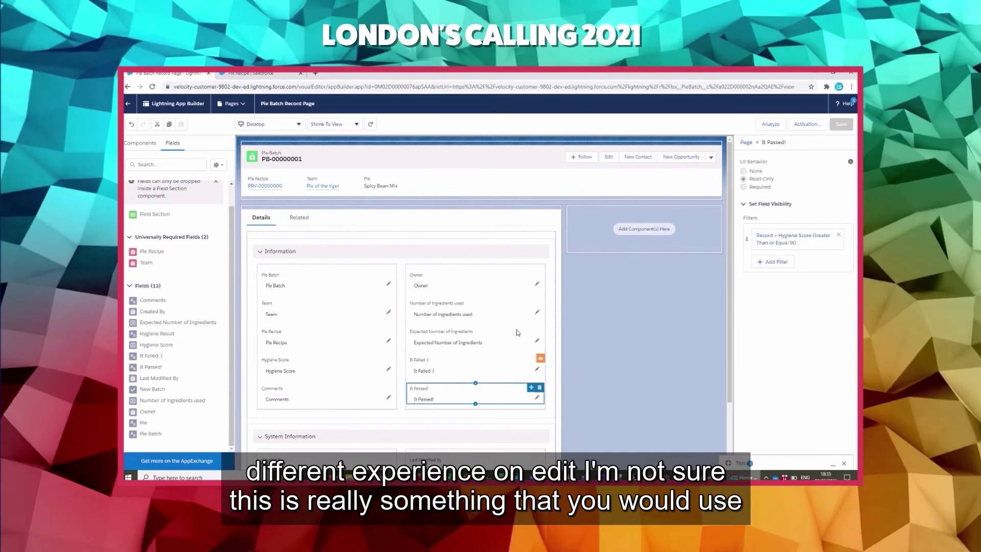
# Step: Return to the pie batch record, try Hygiene Scores of 5 and 95 in its edit form, and close the form unsaved
pyautogui.click(128, 103)
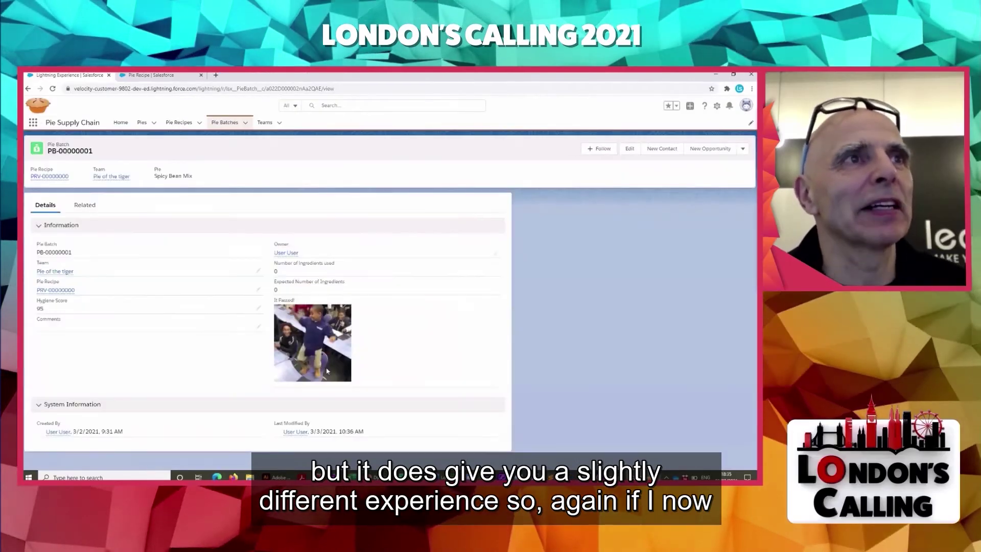
pyautogui.click(630, 149)
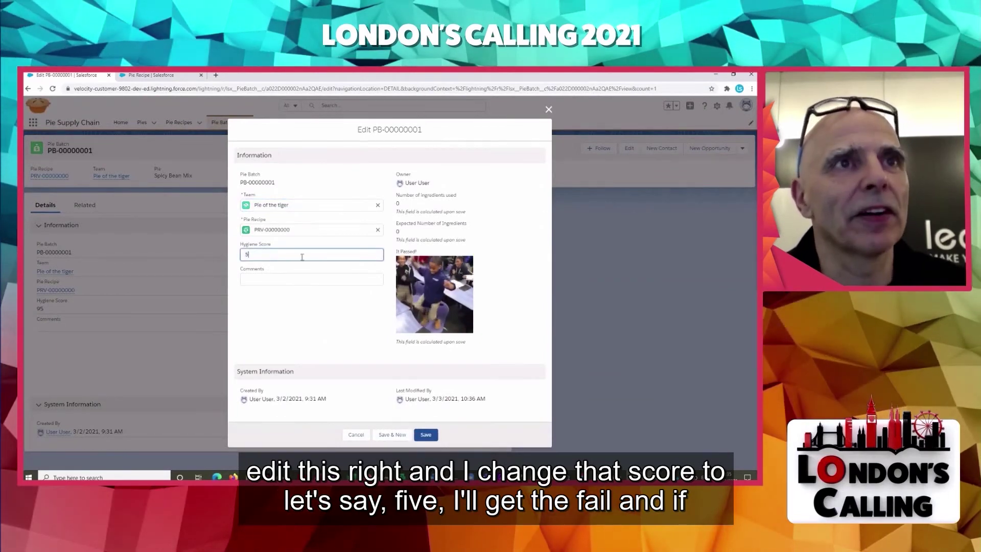
pyautogui.click(281, 283)
pyautogui.click(256, 255)
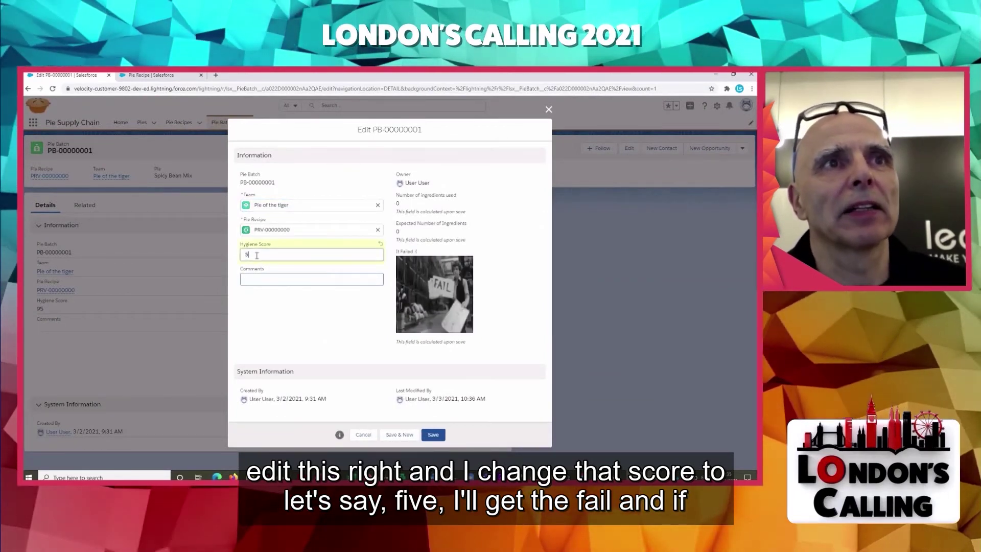
pyautogui.write('9')
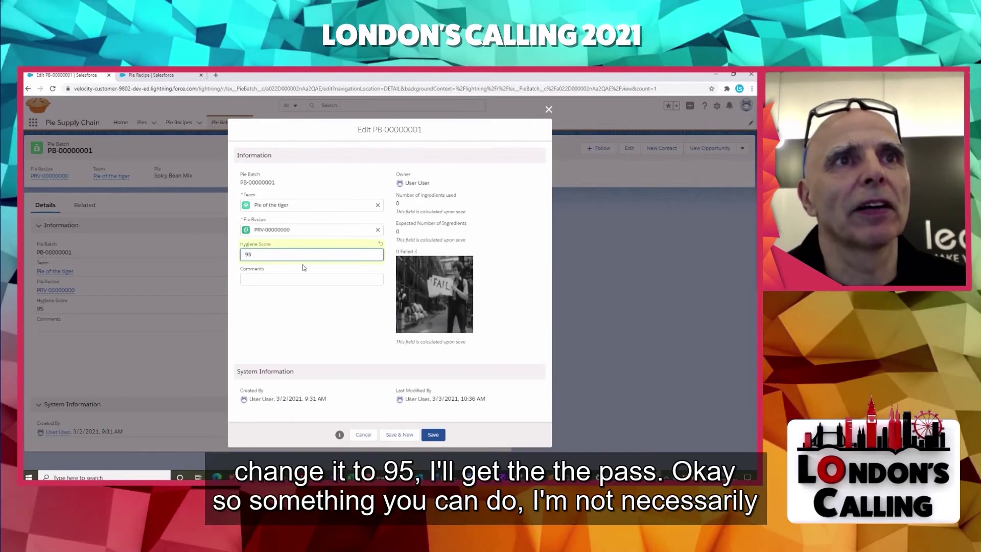
pyautogui.click(291, 278)
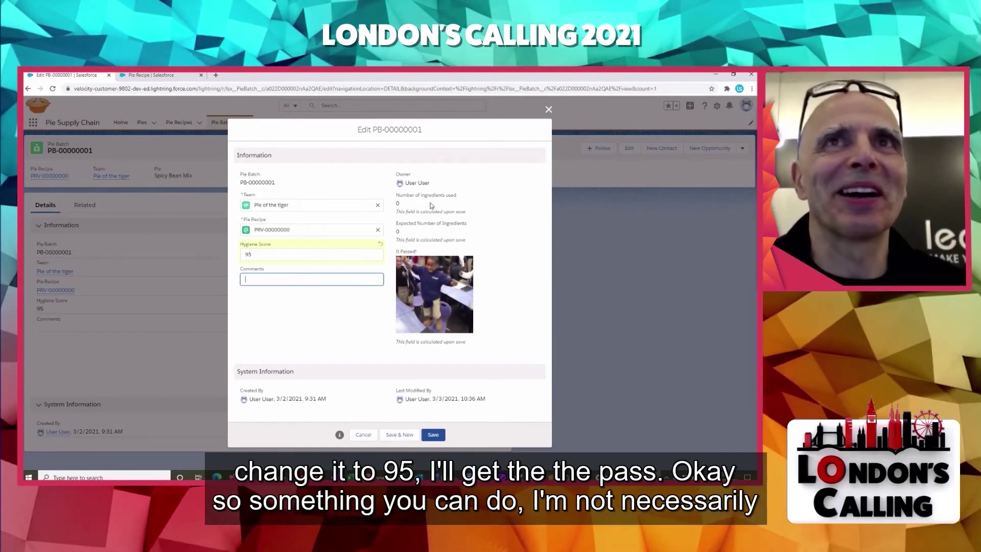
pyautogui.click(548, 109)
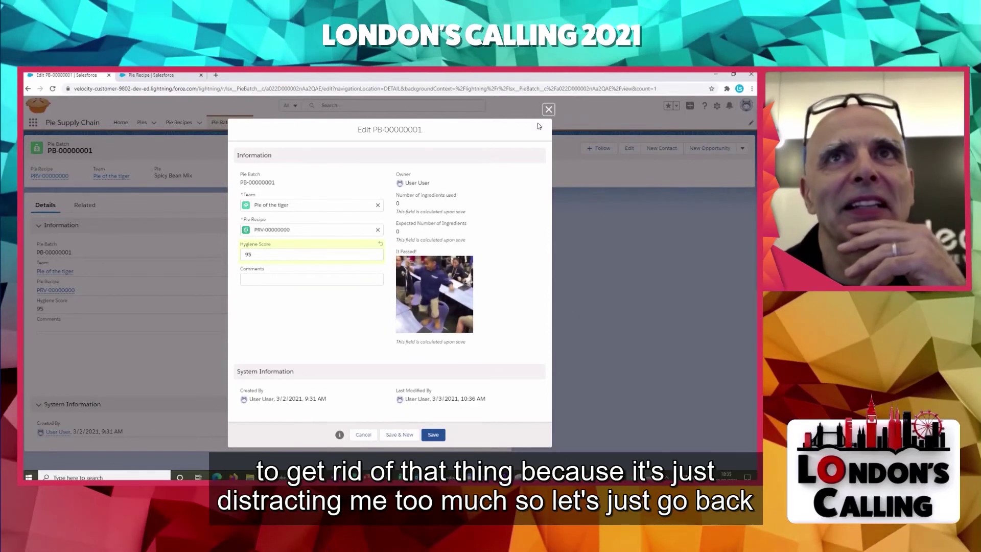
pyautogui.click(549, 110)
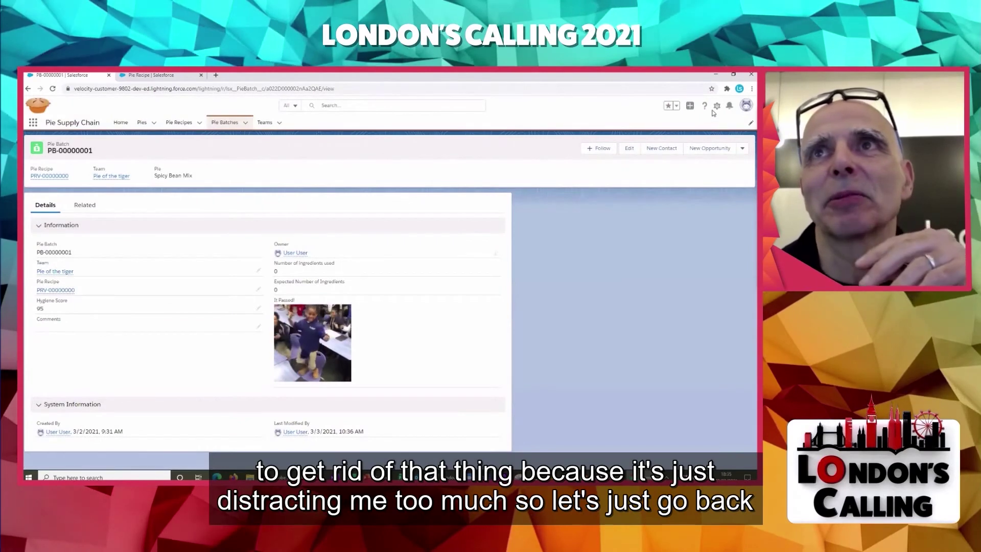
# Step: Delete the It Failed :( and It Passed! fields from the Pie Batch record page layout and save the page
pyautogui.click(717, 106)
pyautogui.click(680, 159)
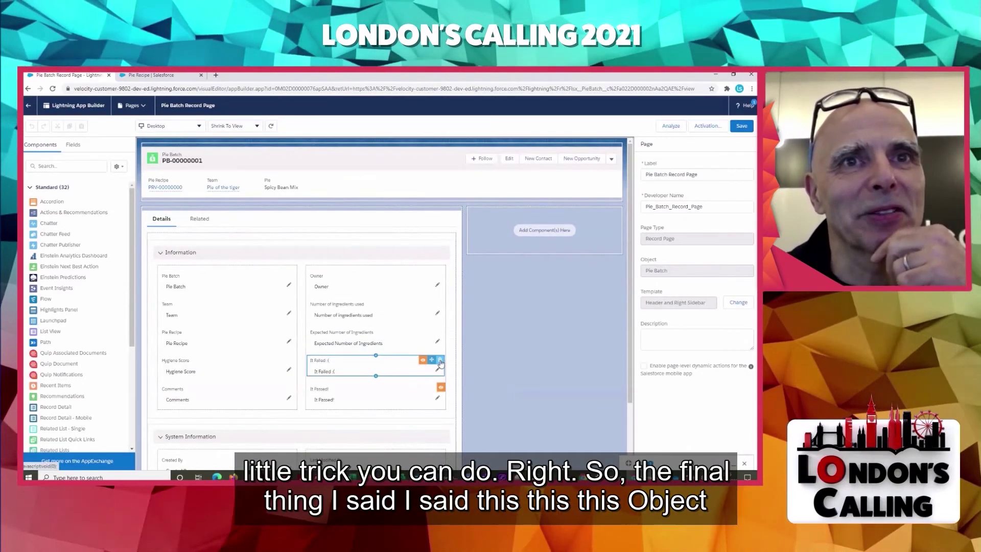
pyautogui.click(440, 361)
pyautogui.click(440, 361)
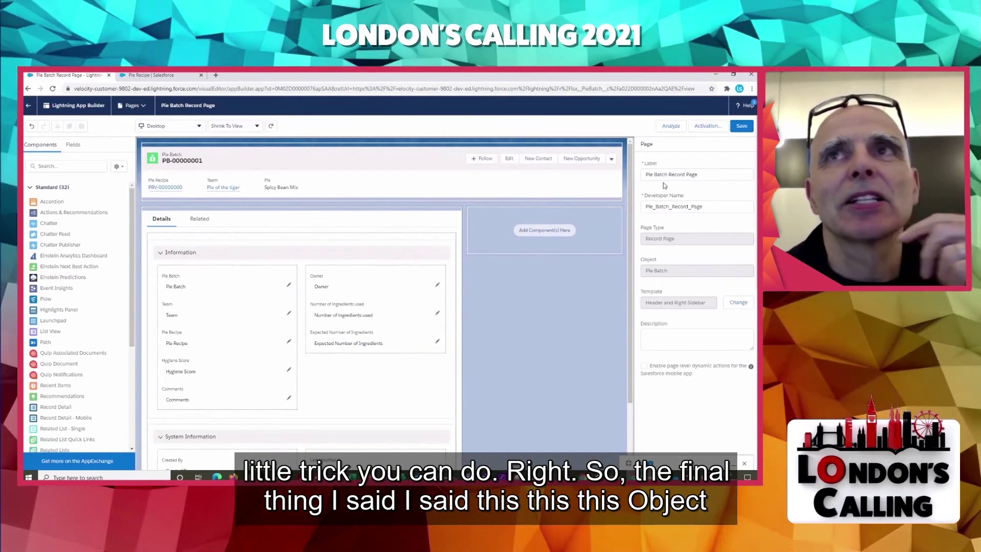
pyautogui.click(740, 126)
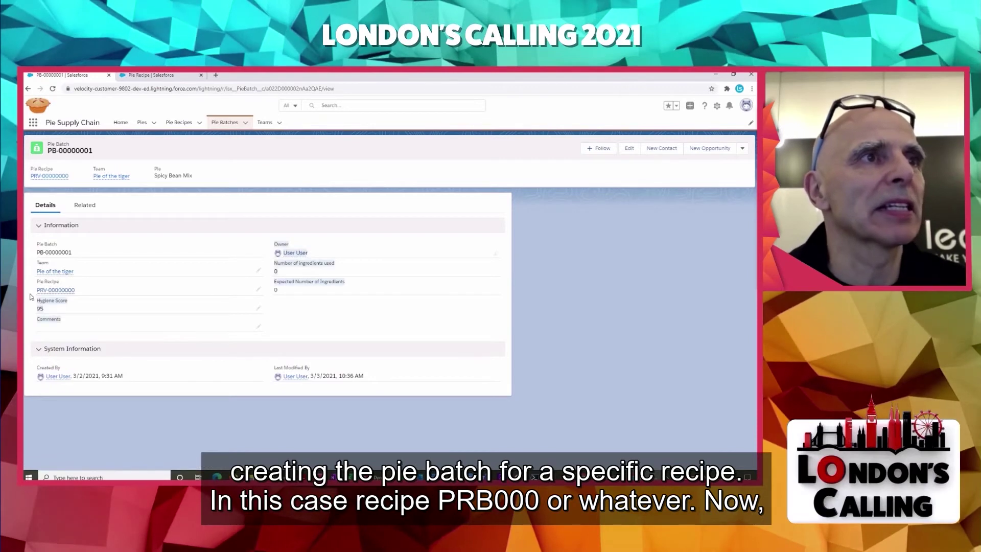
# Step: Open the Pie Batch record page for editing and move Pie Recipe and Team above Pie Batch in the Information section
pyautogui.moveTo(82, 292); pyautogui.dragTo(34, 295)
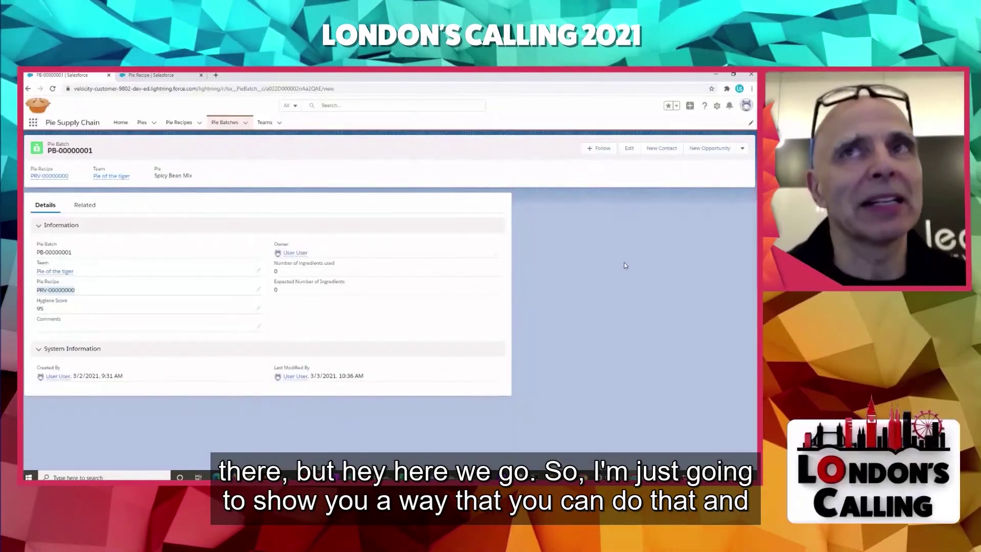
pyautogui.click(717, 105)
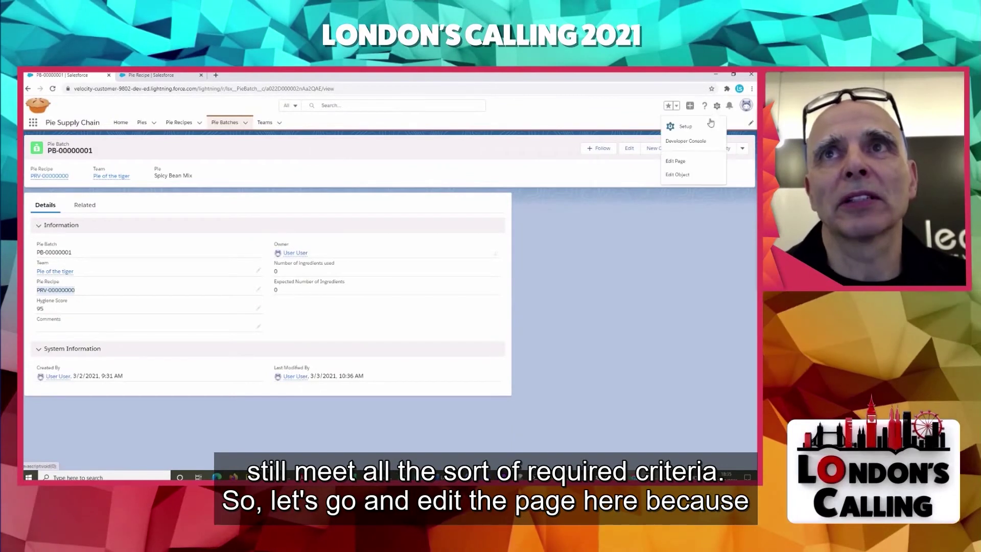
pyautogui.click(675, 162)
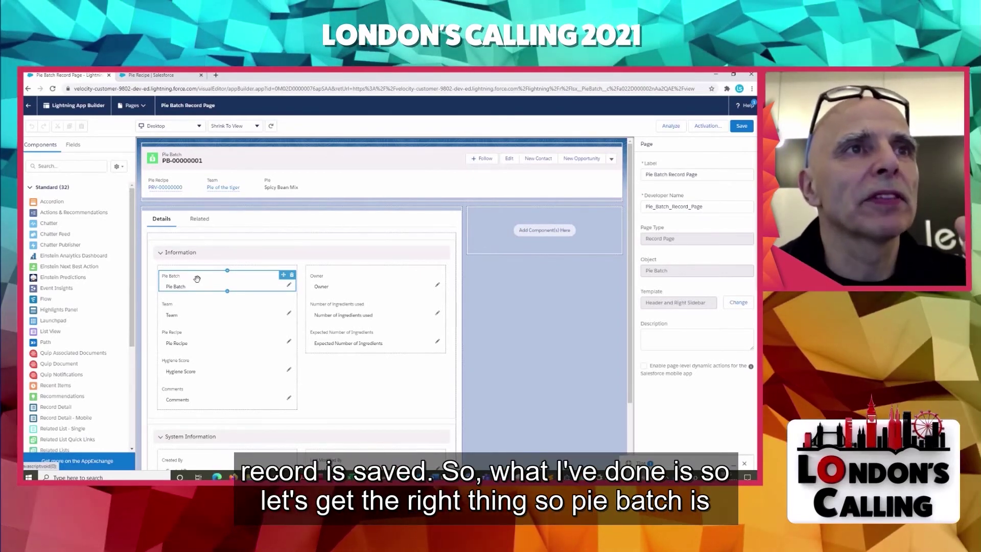
pyautogui.click(197, 278)
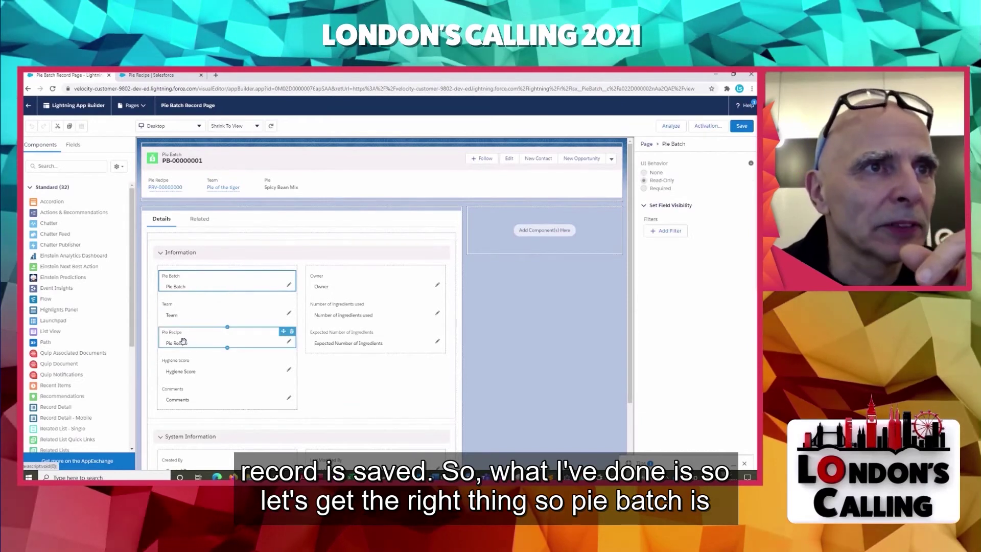
pyautogui.moveTo(183, 342); pyautogui.dragTo(186, 276)
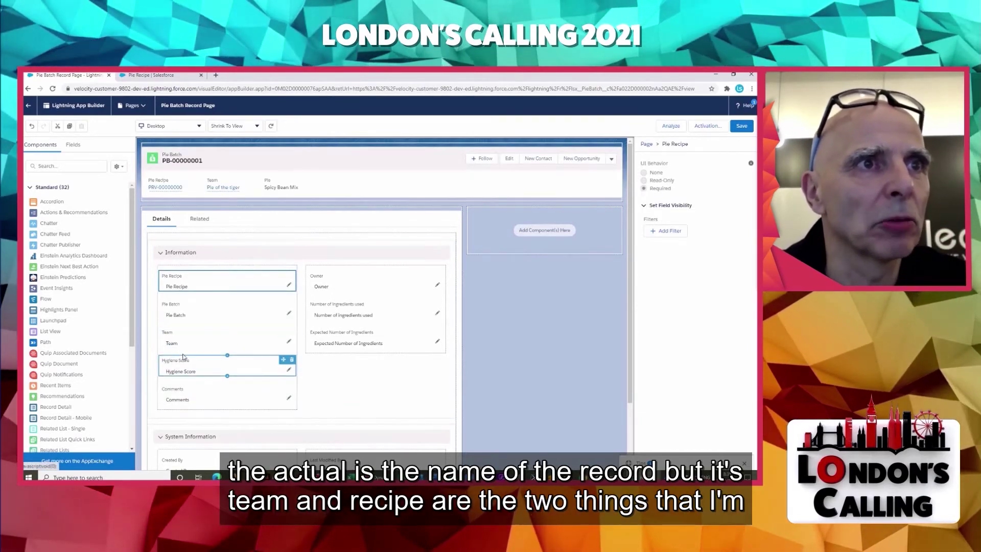
pyautogui.moveTo(184, 340); pyautogui.dragTo(190, 306)
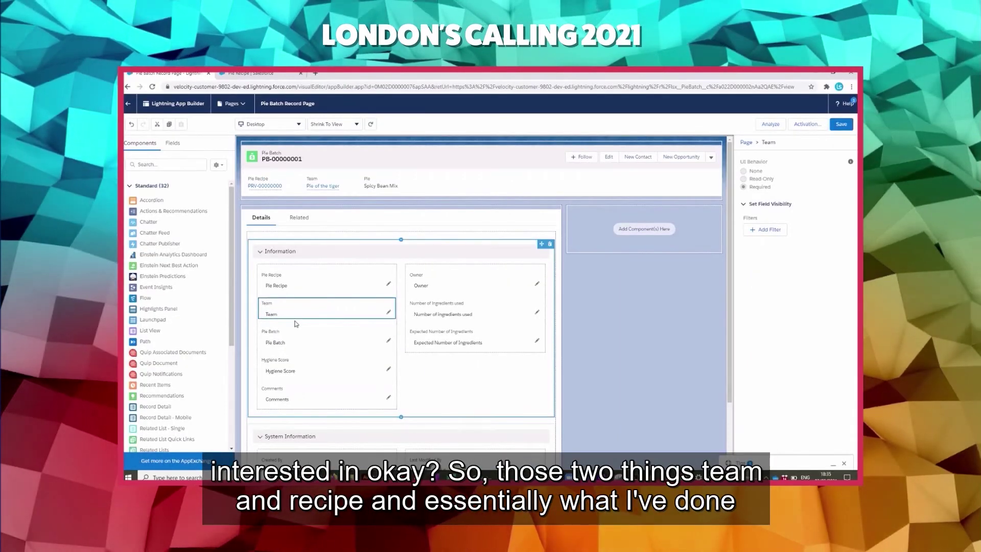
# Step: Add a visibility filter to the Pie Recipe field requiring New Batch Equal True
pyautogui.click(313, 282)
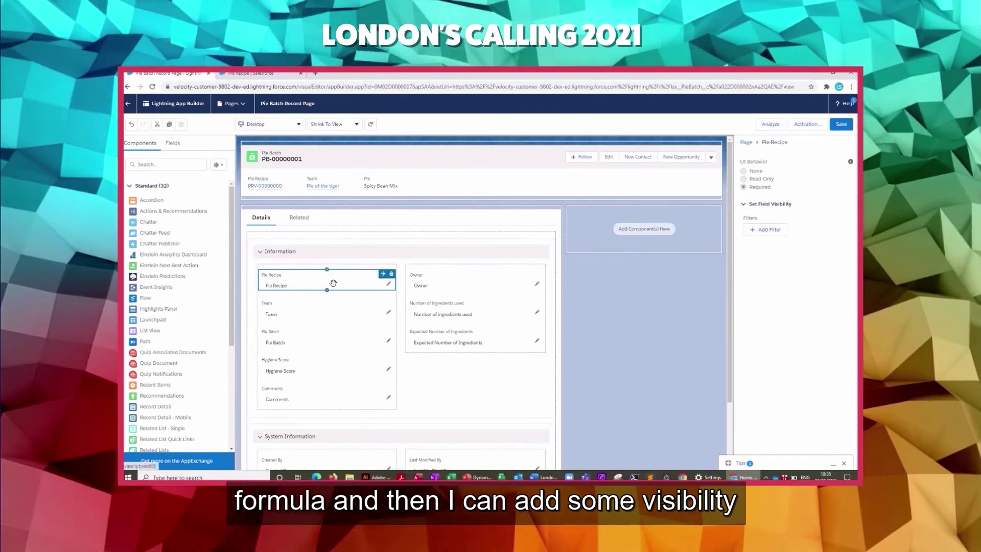
pyautogui.click(767, 230)
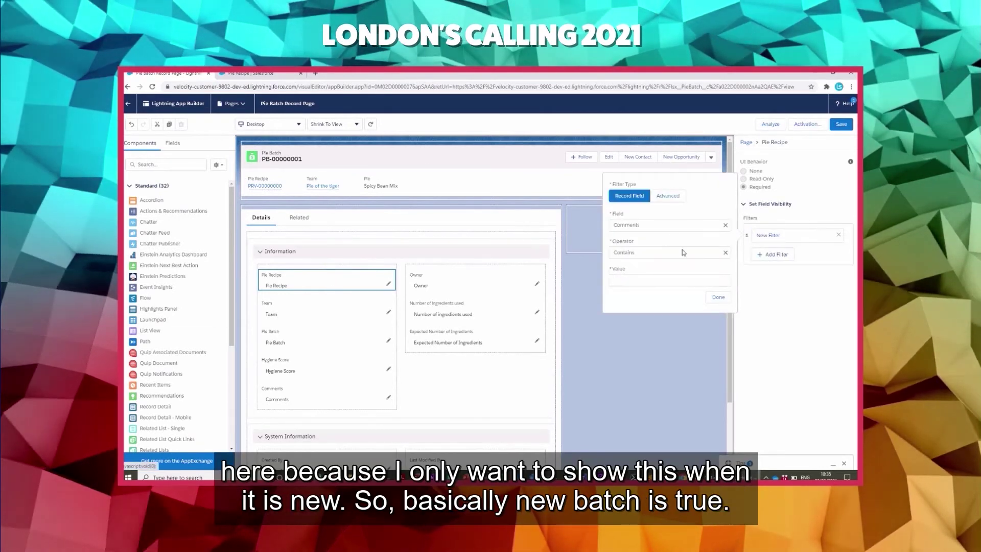
pyautogui.click(726, 225)
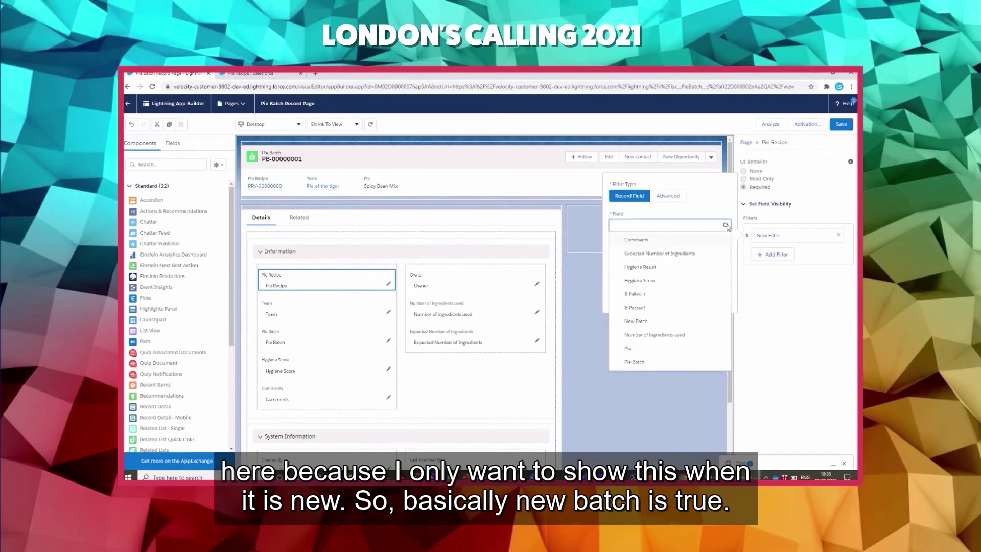
pyautogui.click(632, 322)
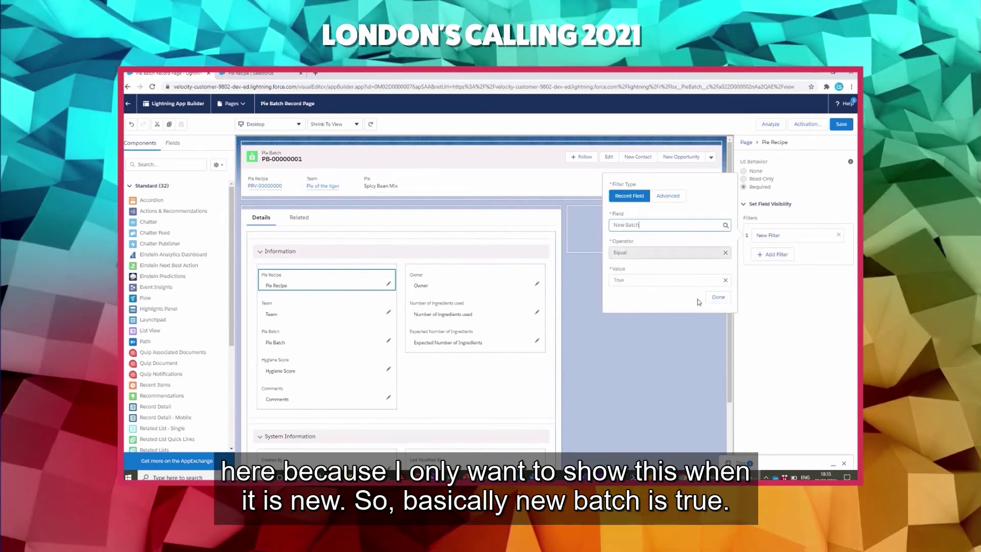
pyautogui.click(717, 297)
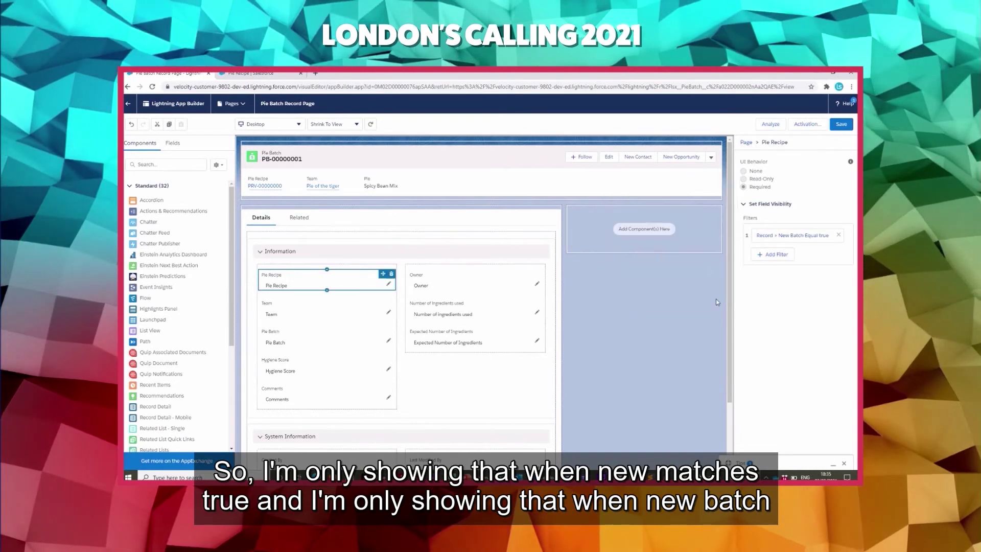
# Step: Add a visibility filter to the Team field requiring New Batch Equal True, and save the page
pyautogui.click(306, 315)
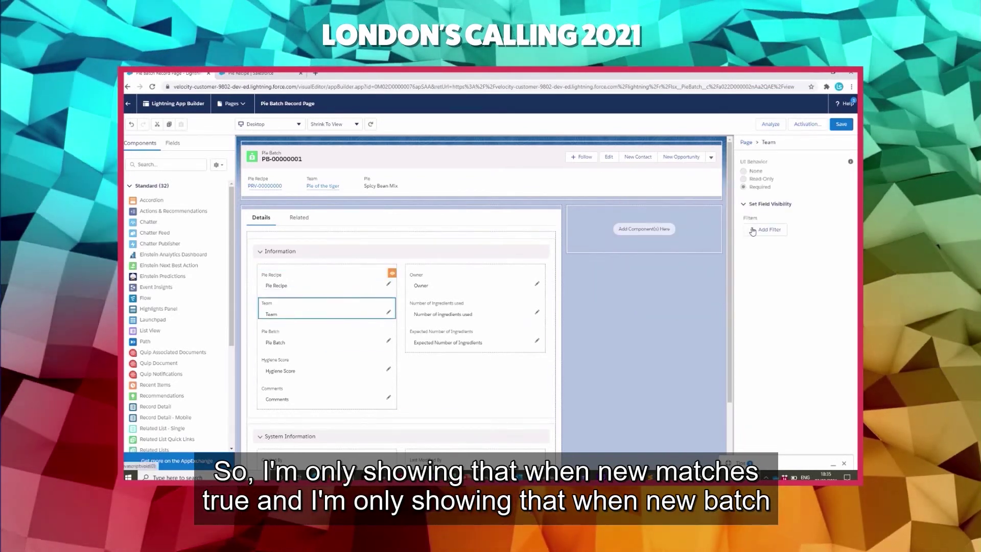
pyautogui.click(753, 230)
pyautogui.click(697, 219)
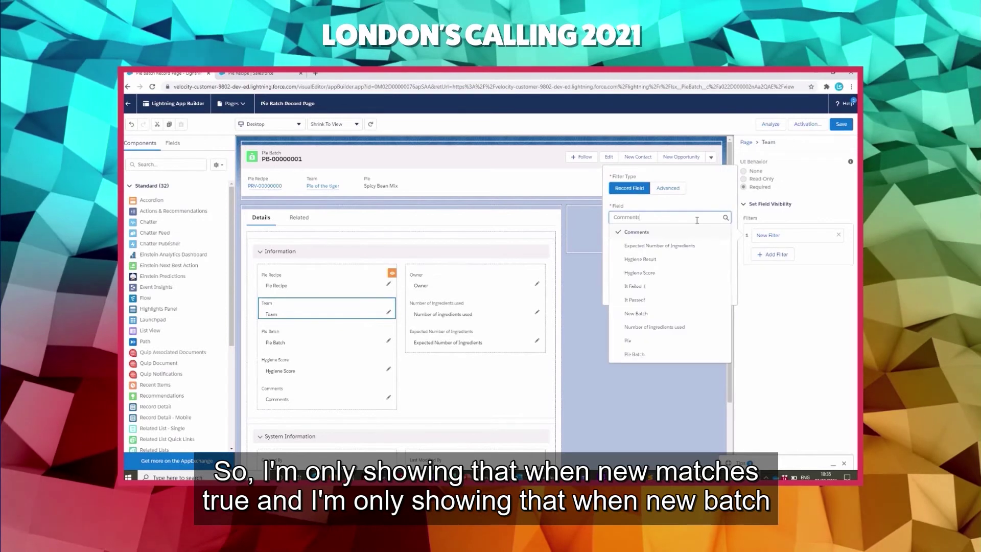
pyautogui.click(634, 314)
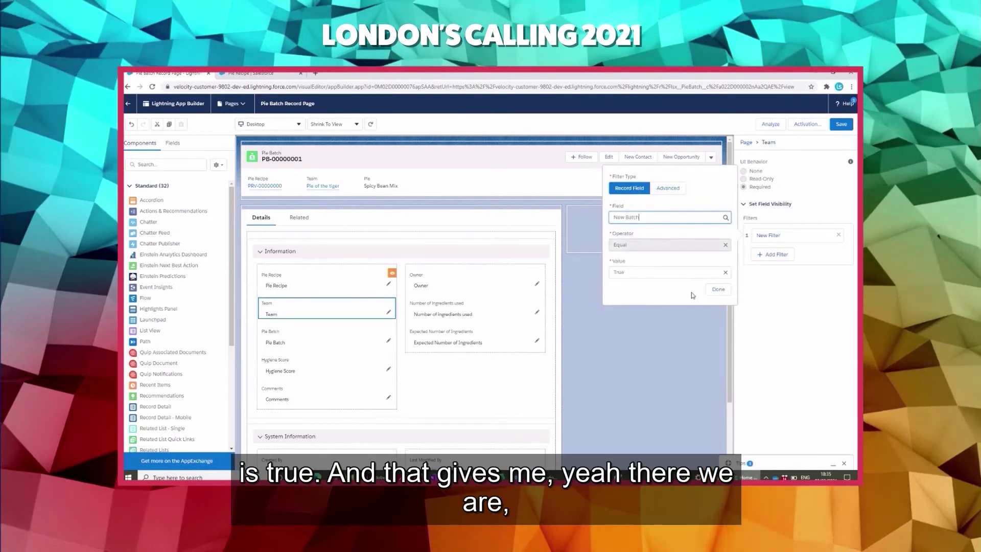
pyautogui.click(717, 291)
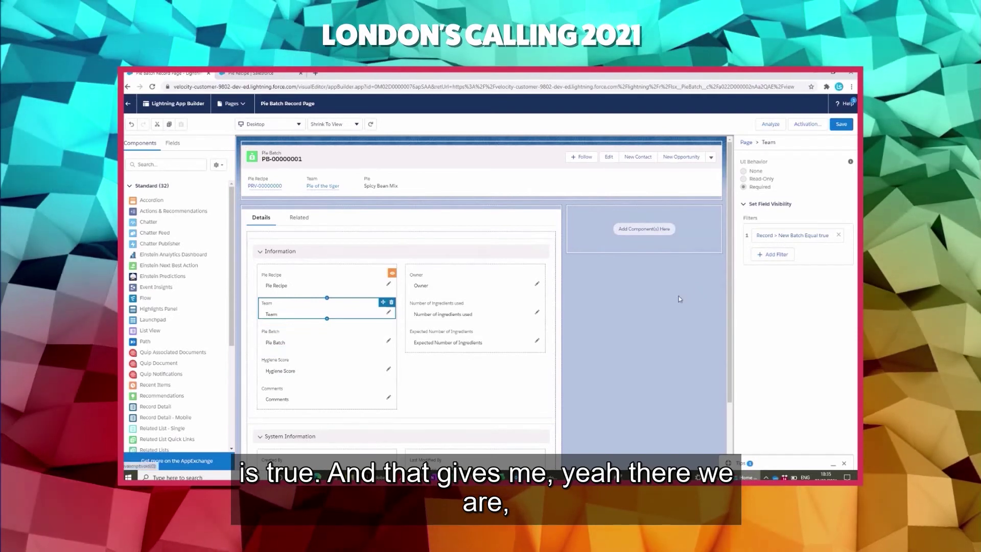
pyautogui.click(603, 332)
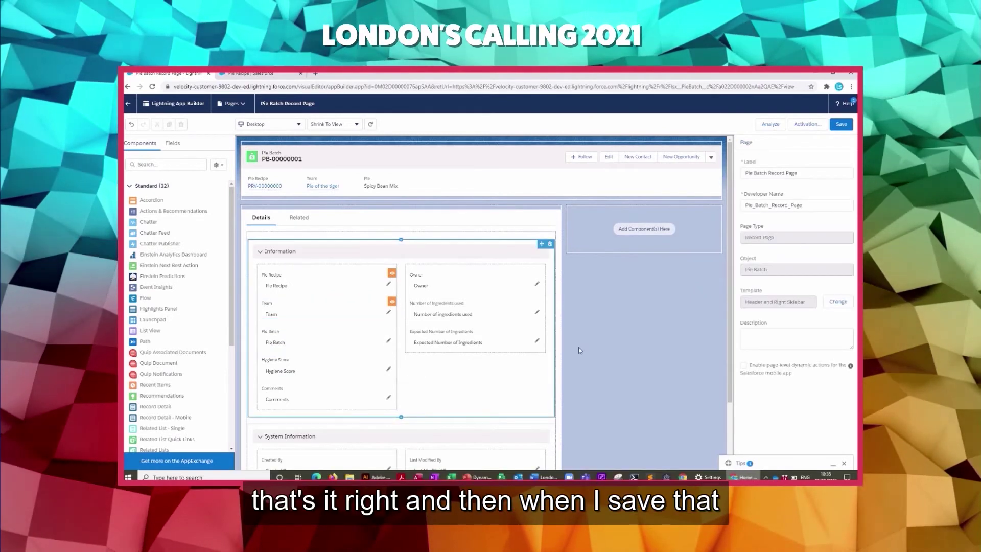
pyautogui.click(841, 125)
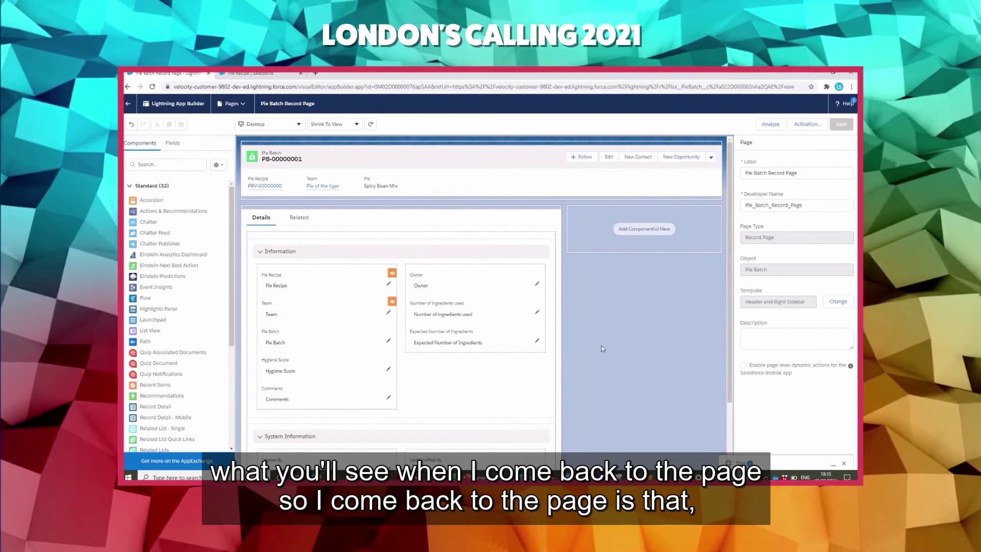
# Step: Return to the pie batch record and check which fields its edit form offers, closing it without changes
pyautogui.click(128, 103)
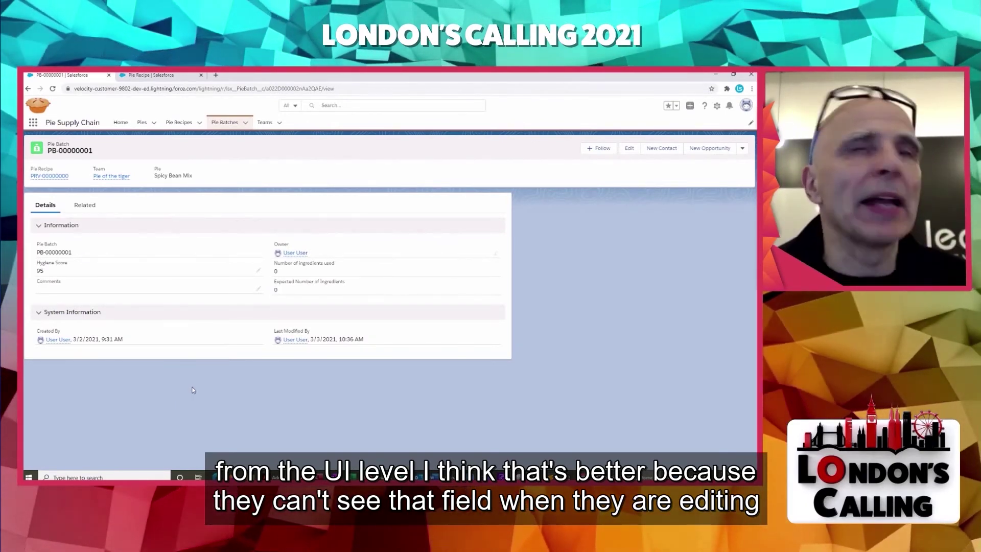
pyautogui.click(631, 151)
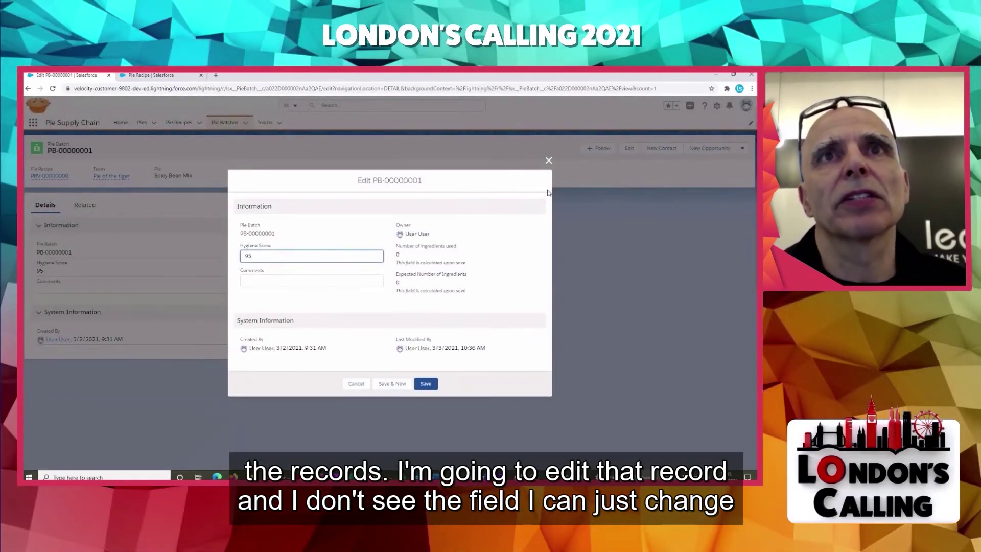
pyautogui.click(548, 161)
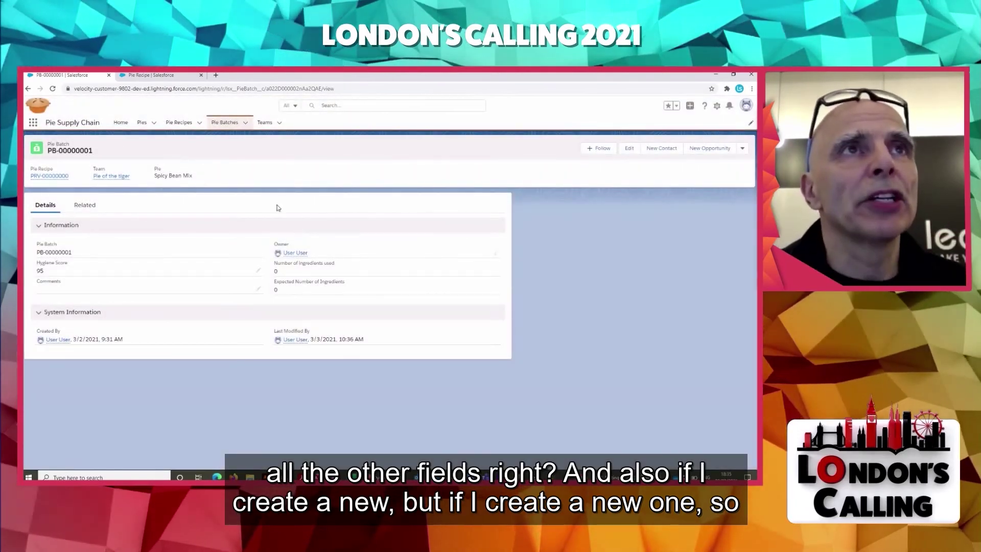
# Step: Create and save a new pie batch with recipe PRV-00000000 and team Pie-per pie-per pie-parazzi
pyautogui.click(245, 123)
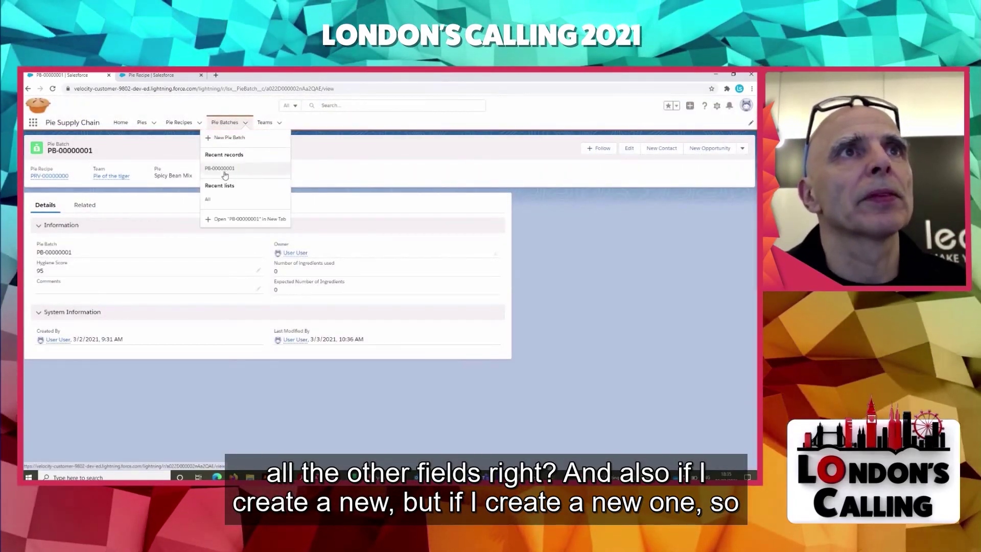
pyautogui.click(217, 139)
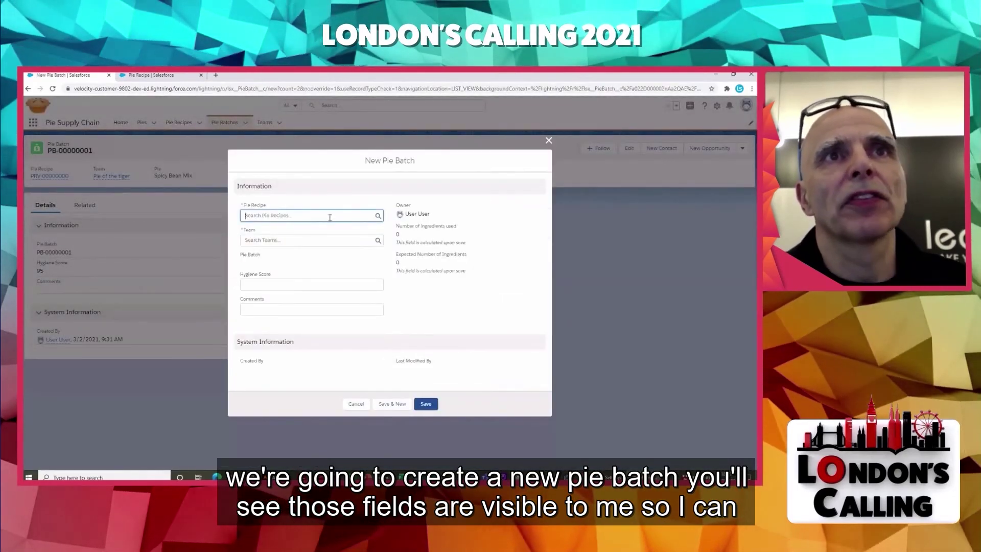
pyautogui.click(329, 217)
pyautogui.click(282, 244)
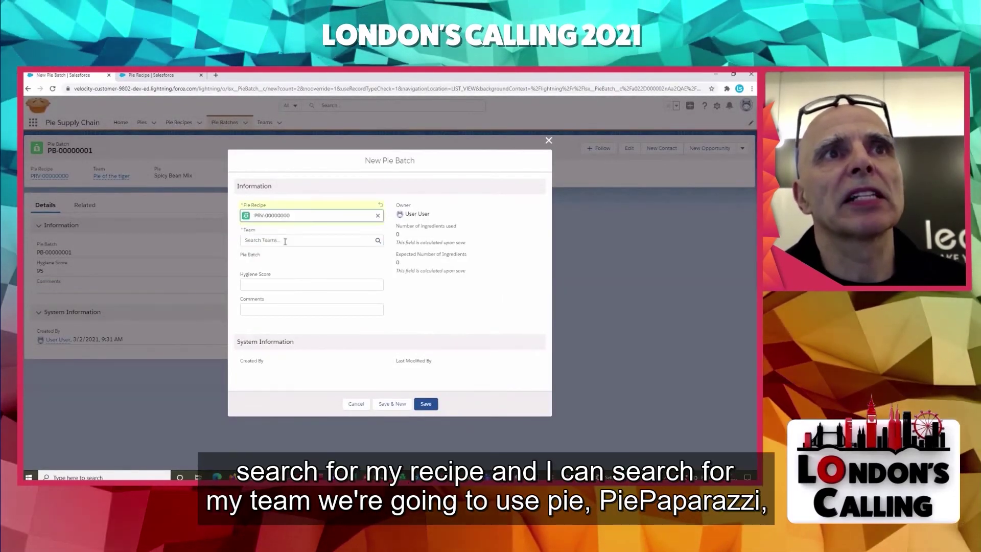
pyautogui.click(279, 241)
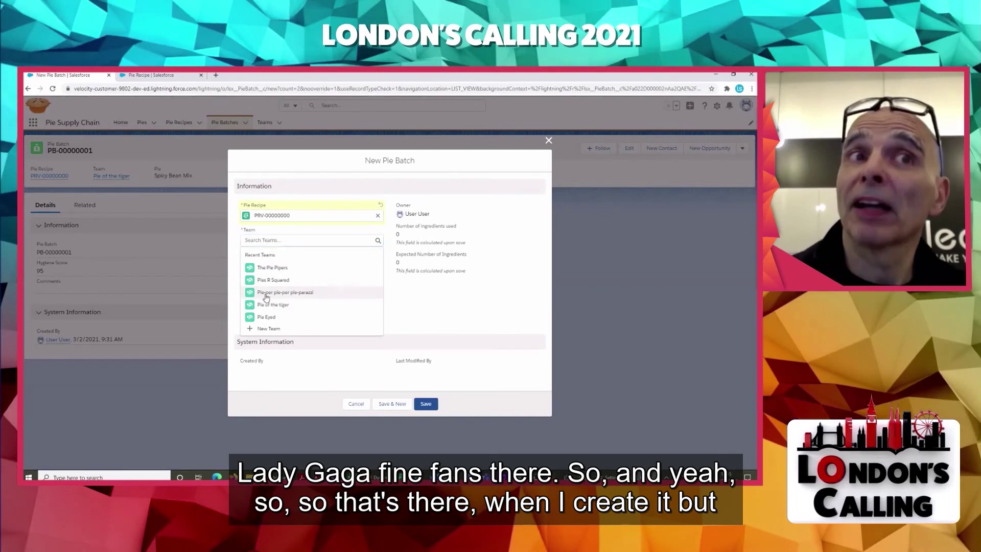
pyautogui.click(265, 294)
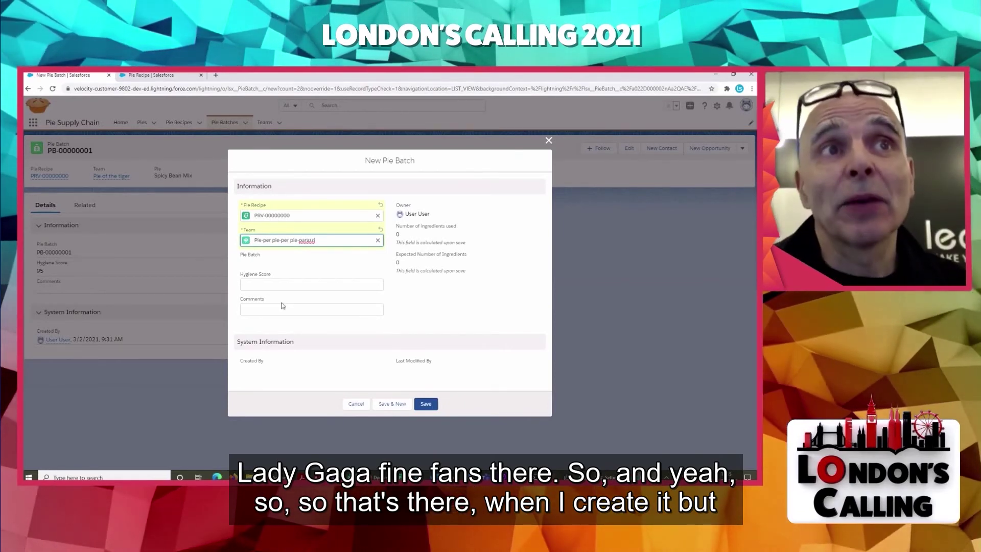
pyautogui.click(426, 403)
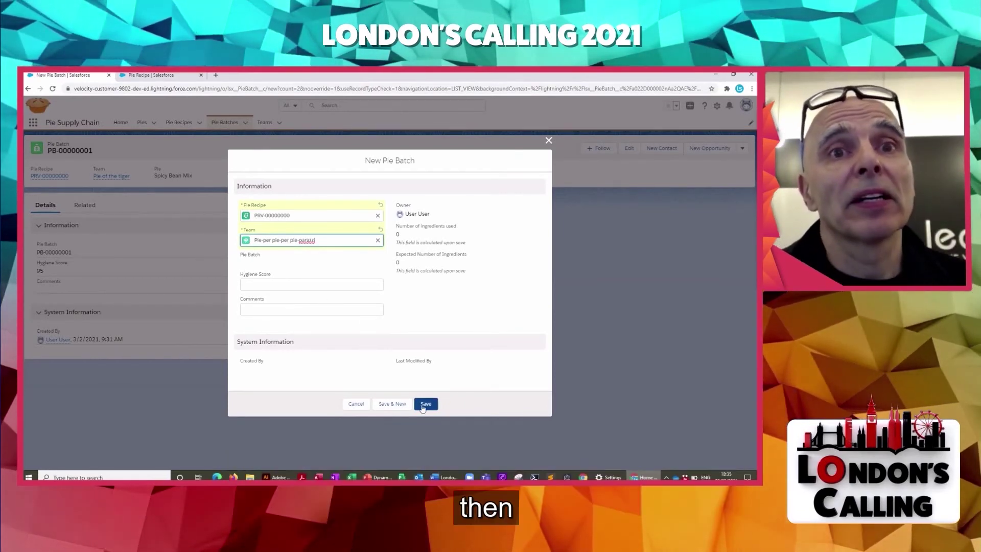